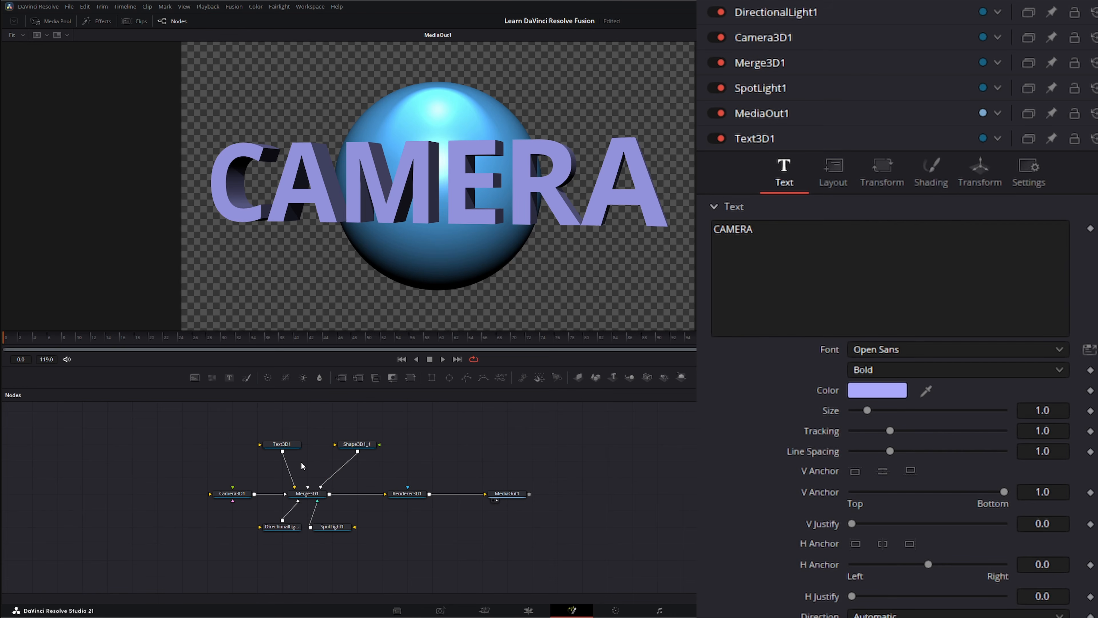
left_click(311, 494)
left_click(237, 493)
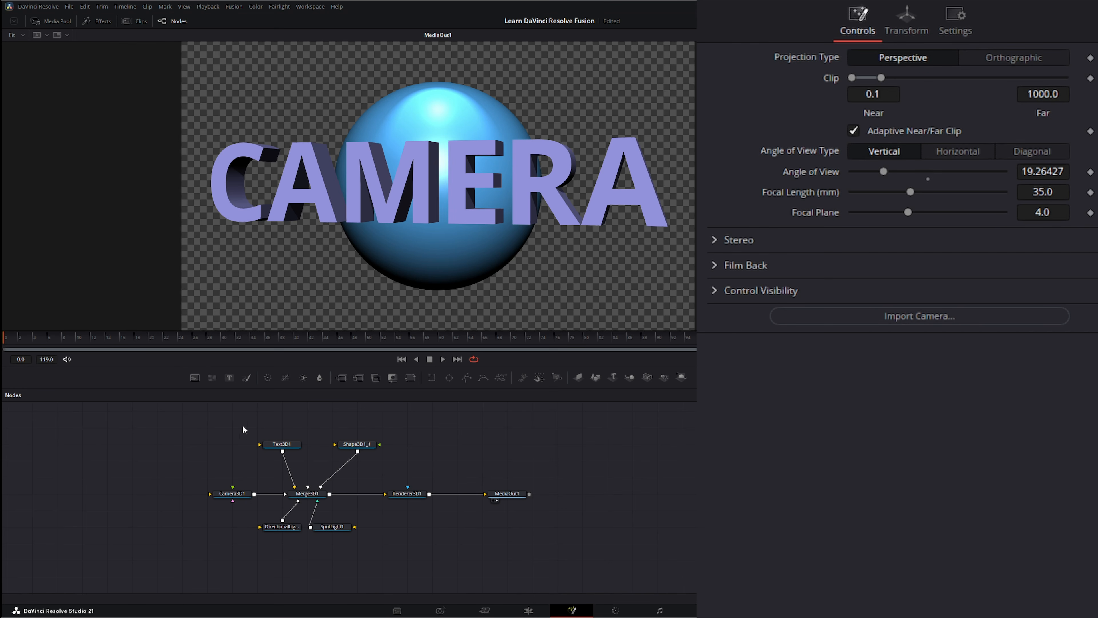
left_click_drag(327, 421, 443, 538)
left_click_drag(455, 465, 558, 523)
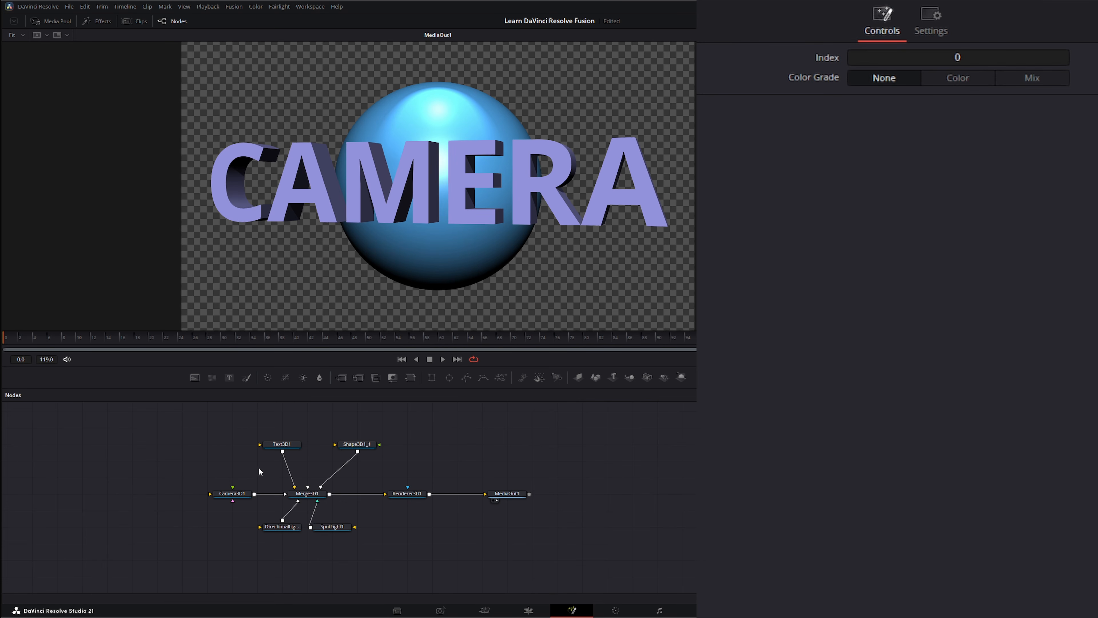
left_click(232, 493)
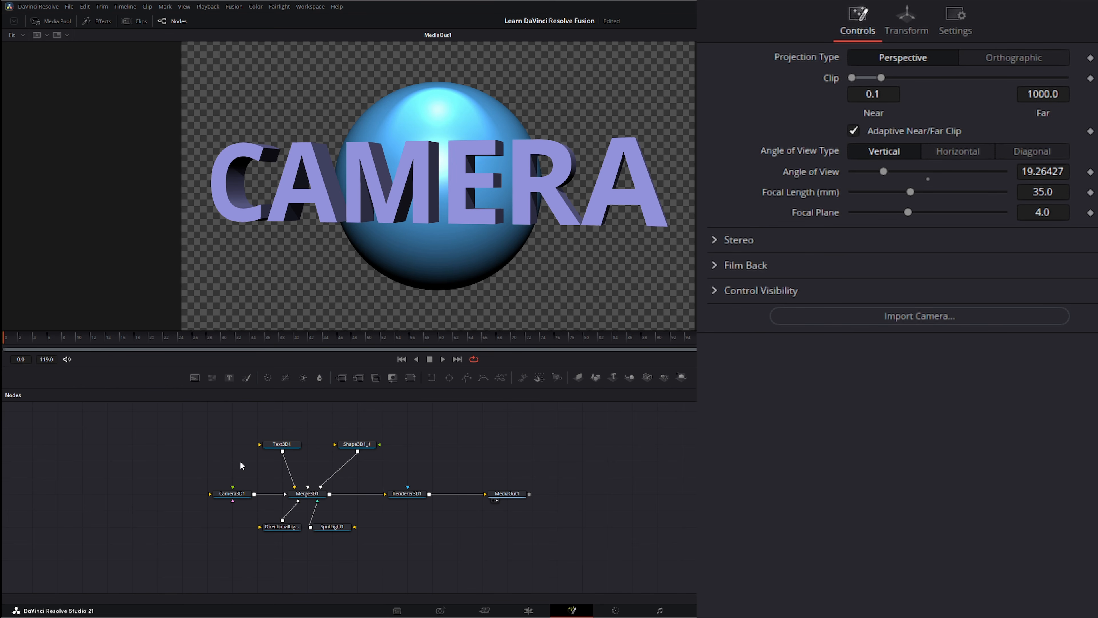
left_click_drag(190, 484, 263, 514)
left_click(196, 477)
key("shift+space")
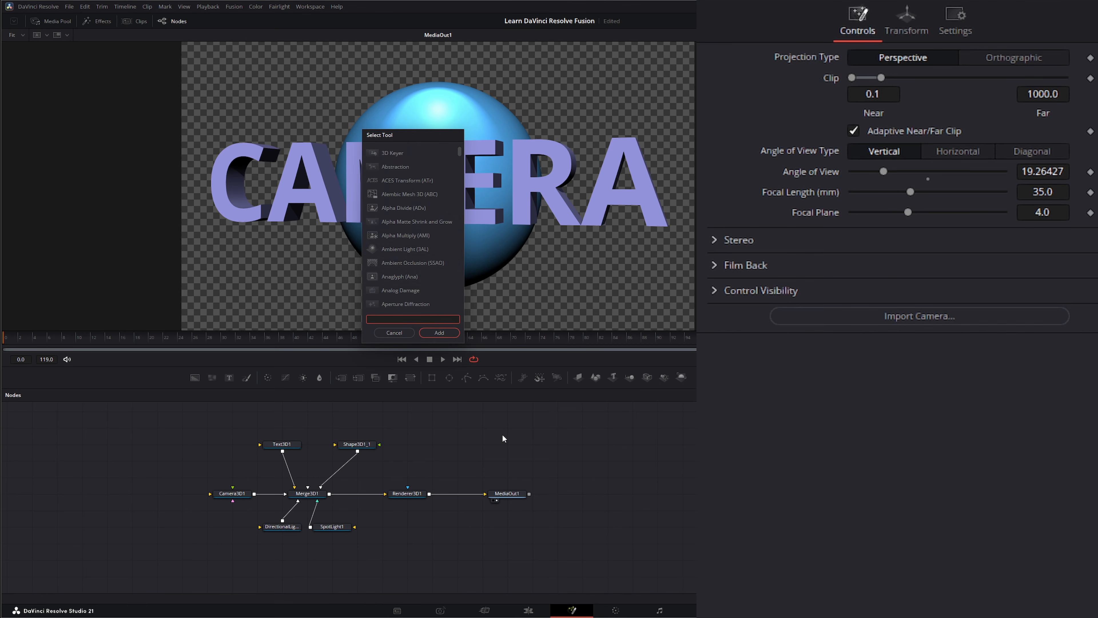
type("camer")
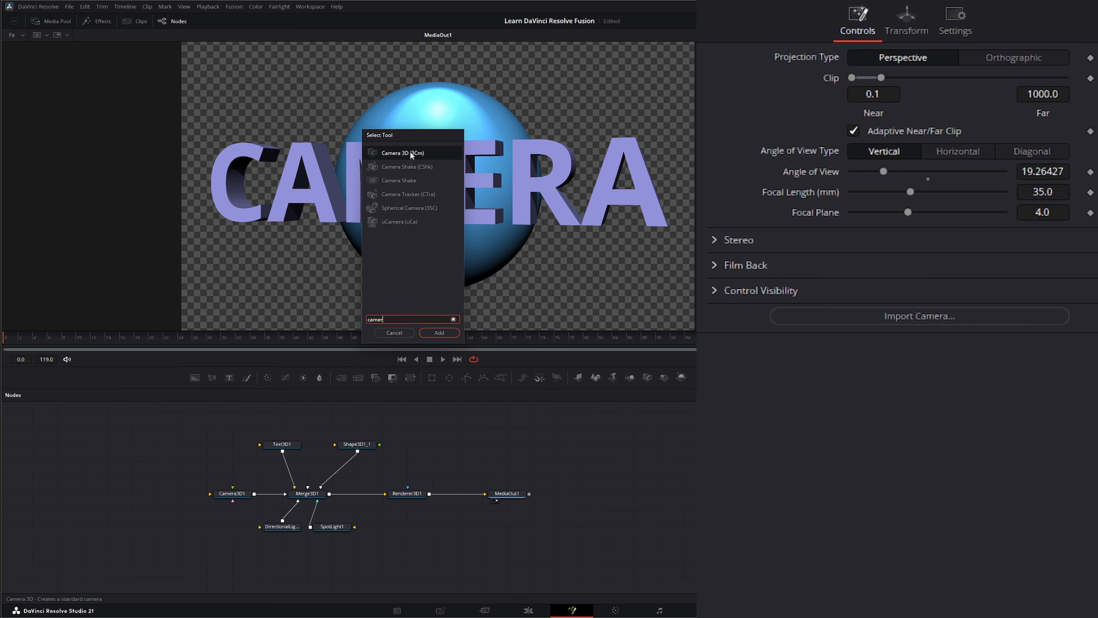
left_click(394, 333)
Step: Shift Camera3D1 sideways in the Merge3D1 perspective view and check the framing in the Renderer3D1 output
mouse_move(237, 495)
left_mouse_down()
mouse_move(215, 488)
mouse_move(224, 493)
left_mouse_up()
left_click_drag(306, 494, 336, 258)
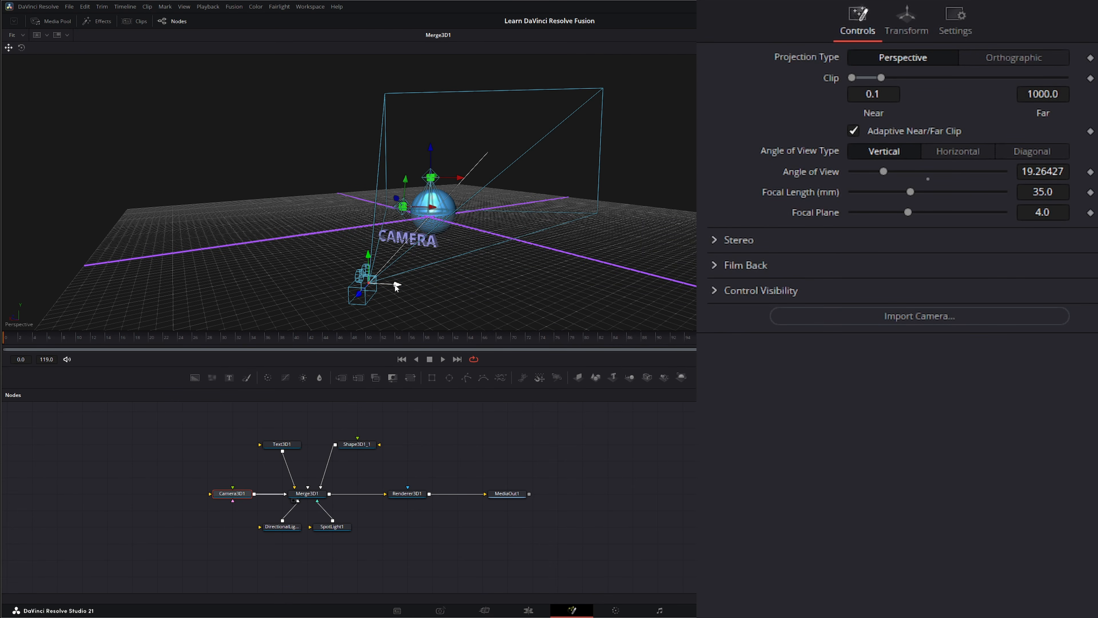
left_click_drag(396, 286, 357, 255)
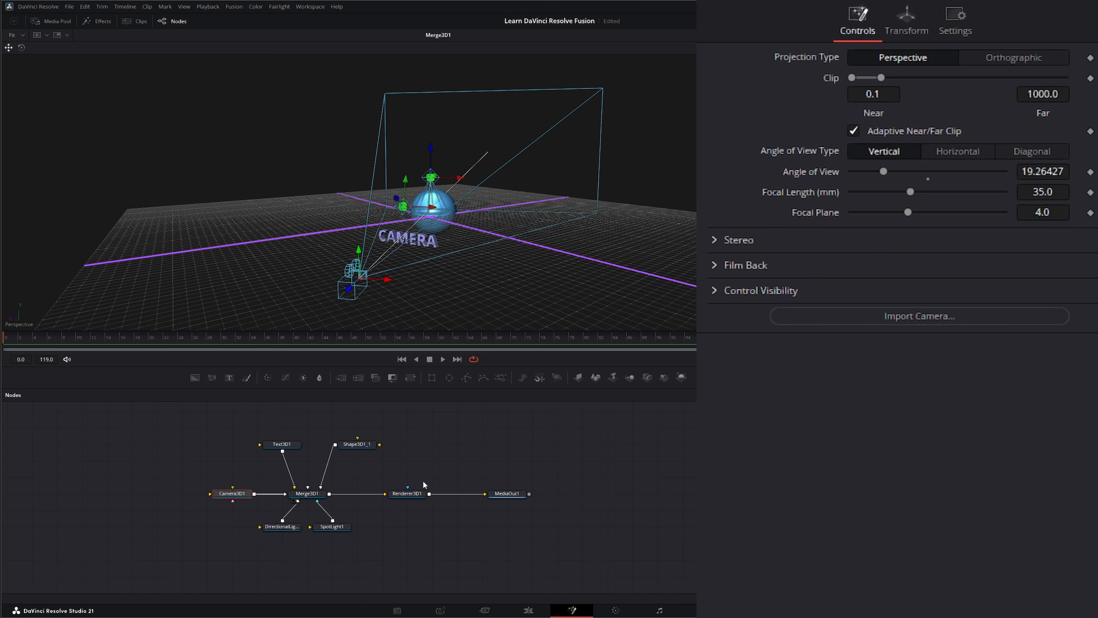
left_click(397, 500)
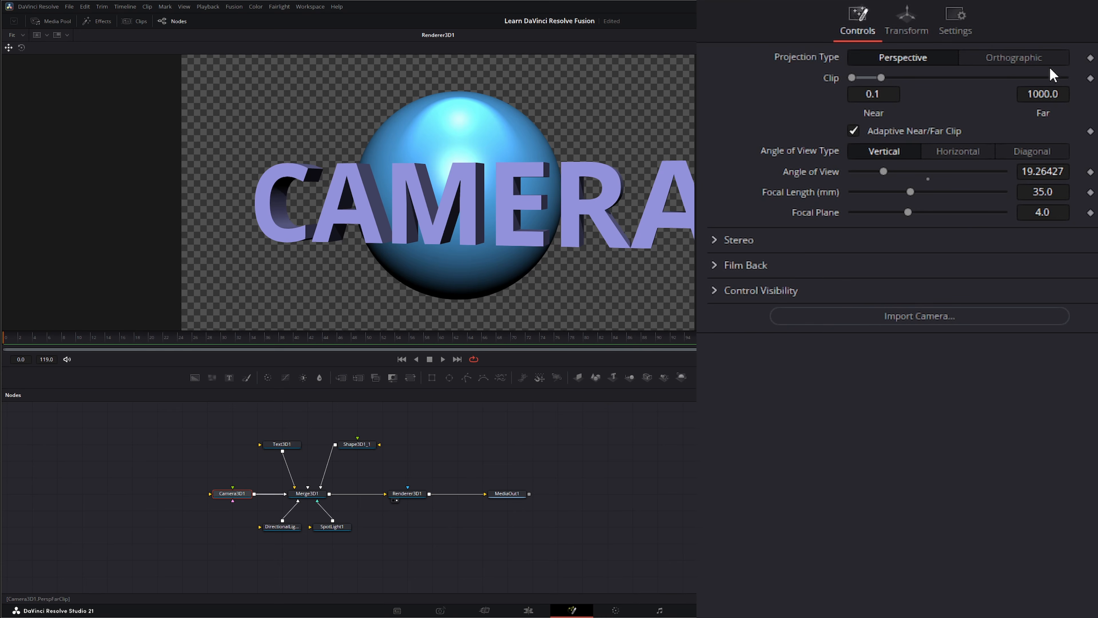
Step: Try the Orthographic projection type on Camera3D1 and return to Perspective
left_click(1028, 61)
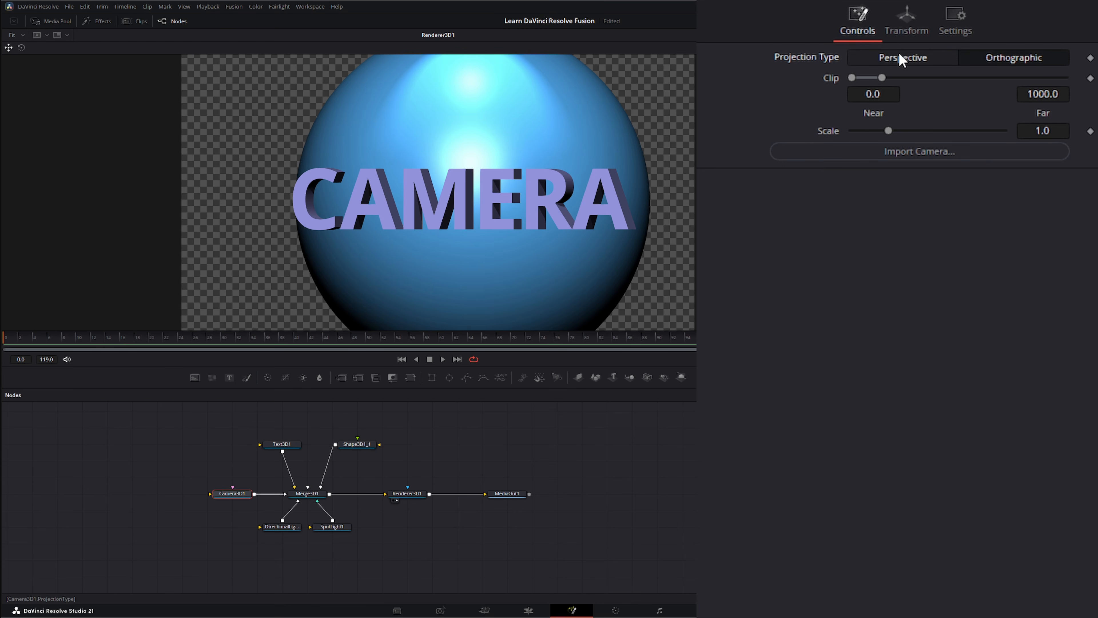
left_click(917, 57)
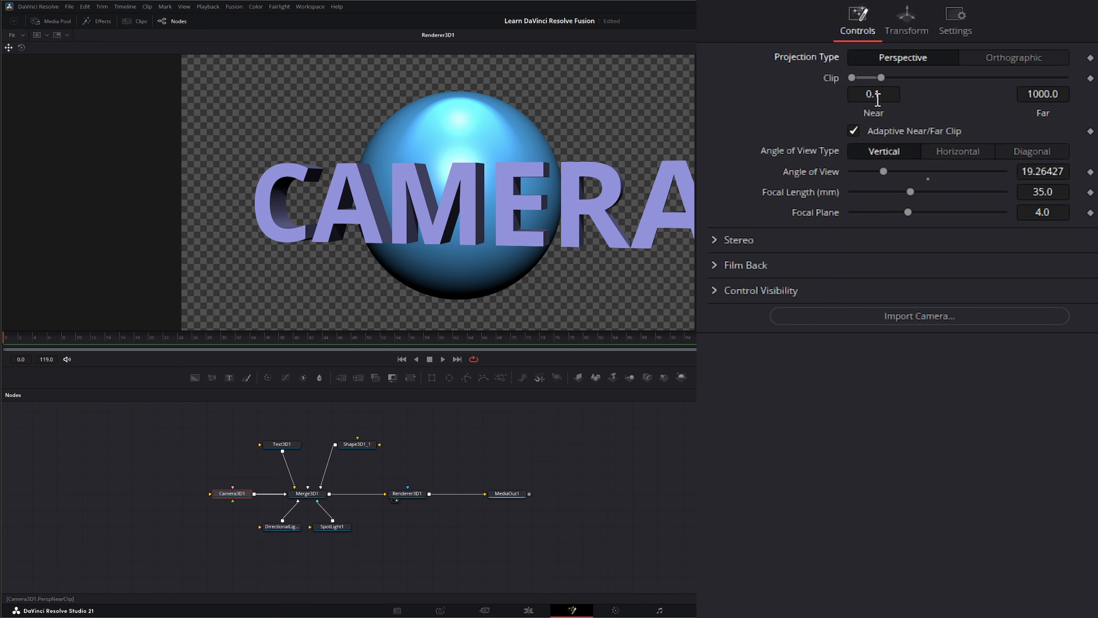
Step: Set Camera3D1's X translation to 0.0140582 and return to its projection settings
left_click(908, 24)
left_click_drag(1050, 92, 1074, 75)
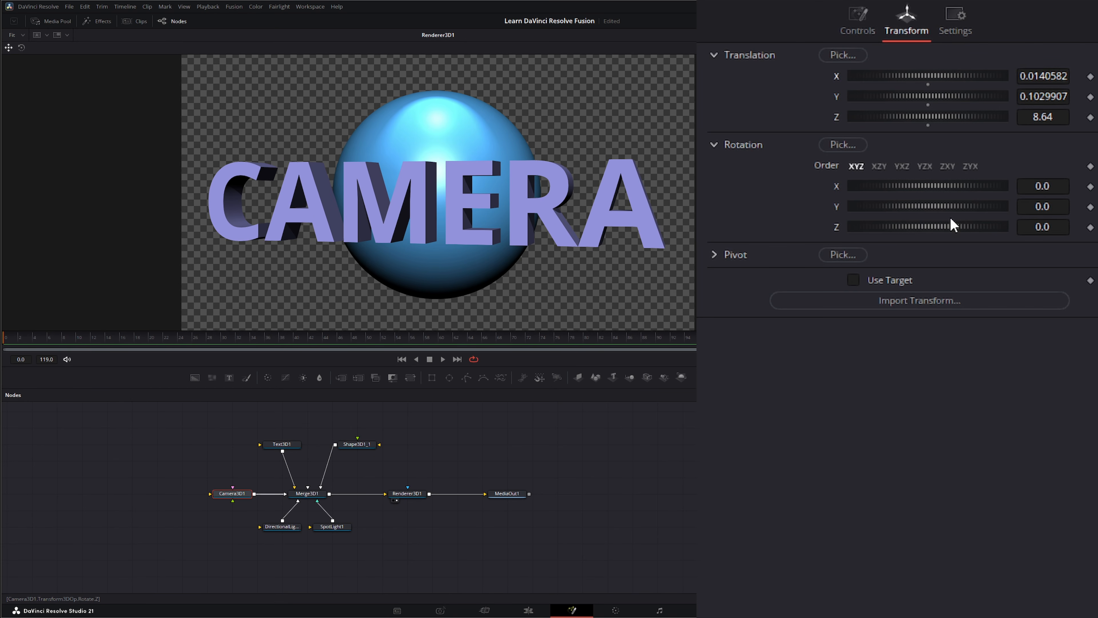
left_click(858, 20)
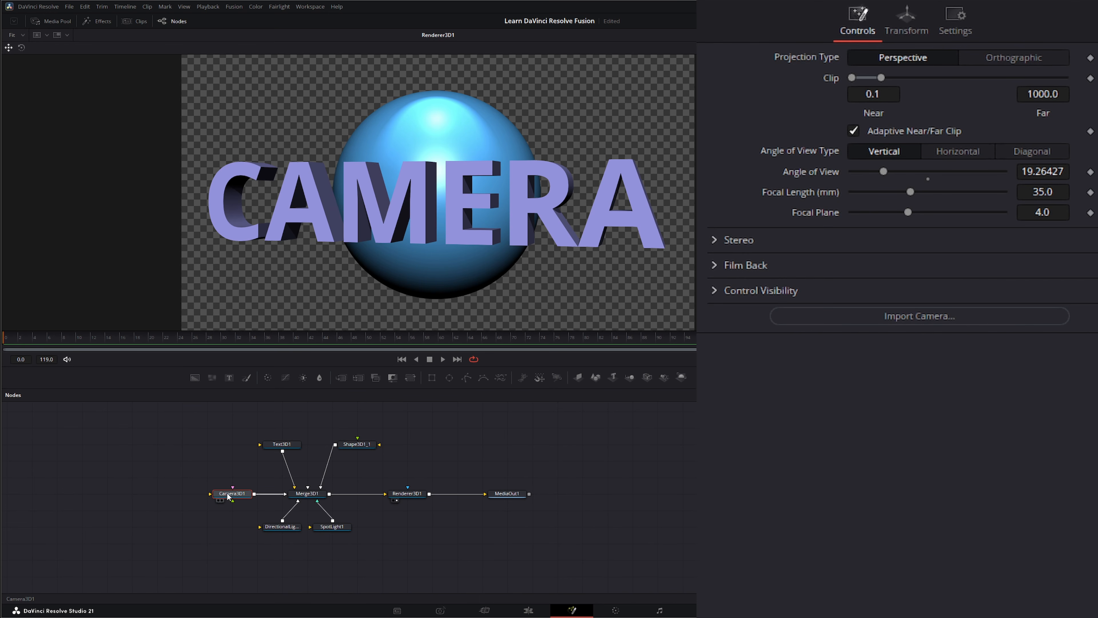
Step: Move the Camera3D1 node farther from Merge3D1 and compare the Merge3D1 scene with the Renderer3D1 output
left_click_drag(225, 493, 242, 513)
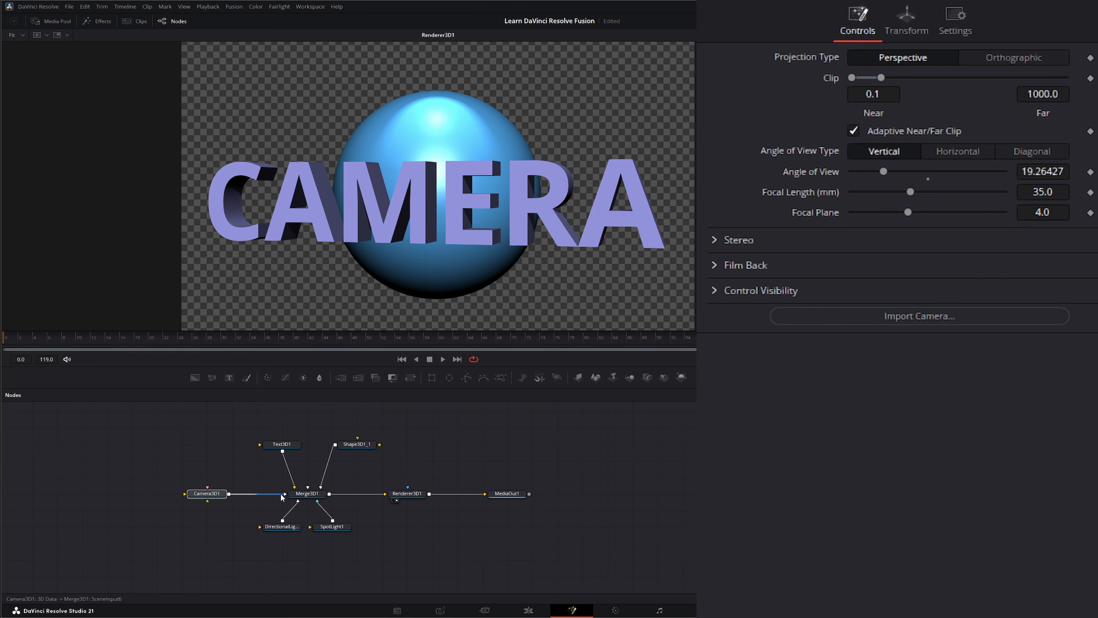
left_click(295, 500)
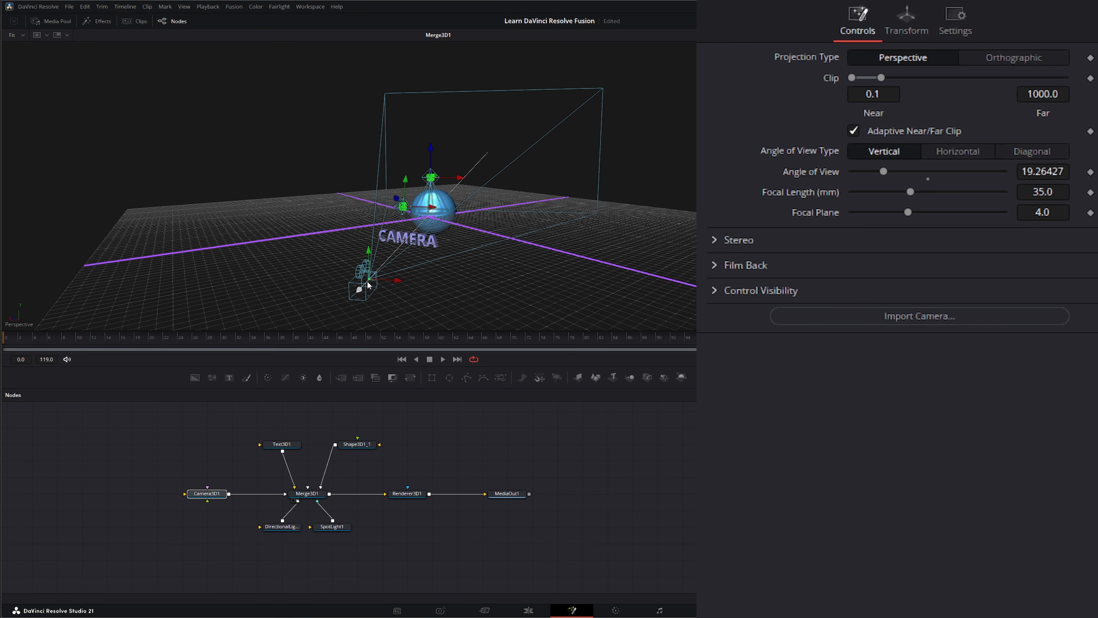
left_click(416, 495)
key("1")
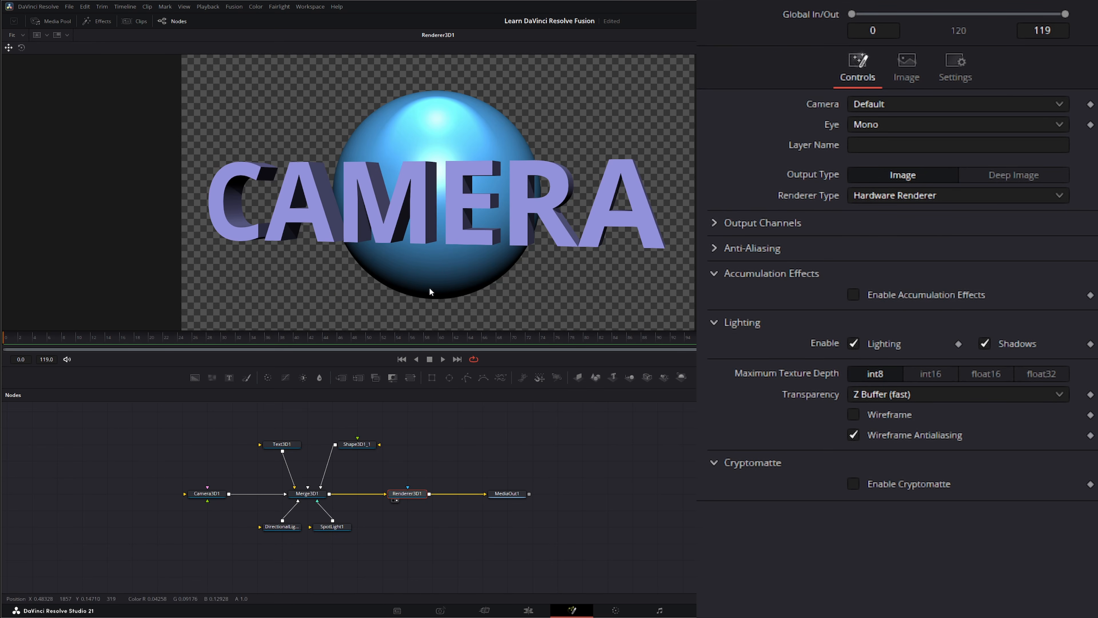
left_click_drag(175, 457, 232, 523)
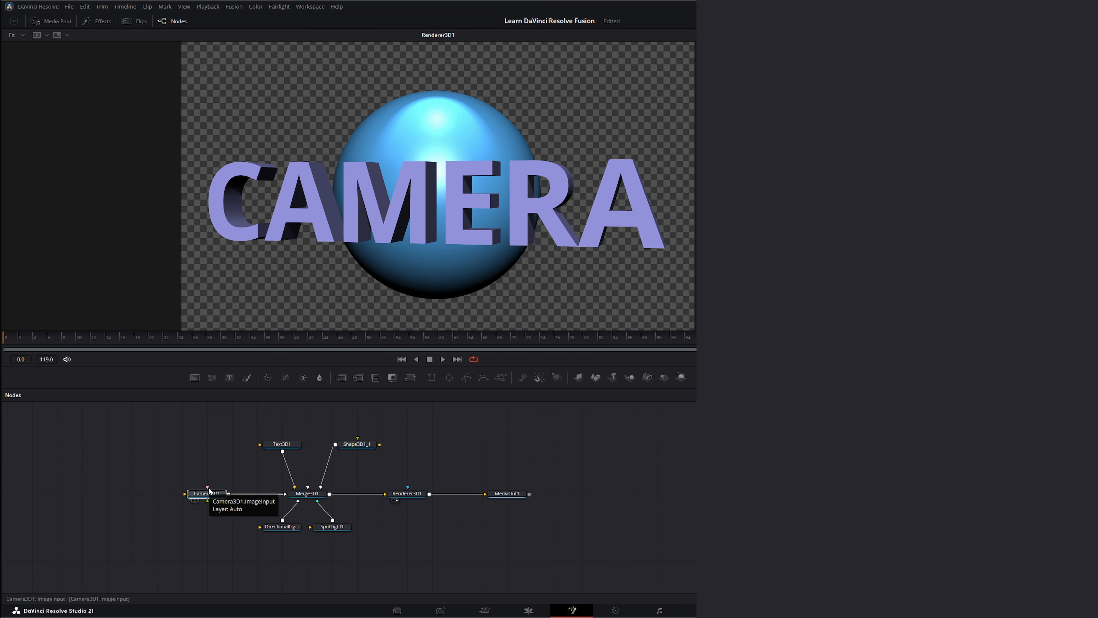
left_click_drag(209, 488, 202, 444)
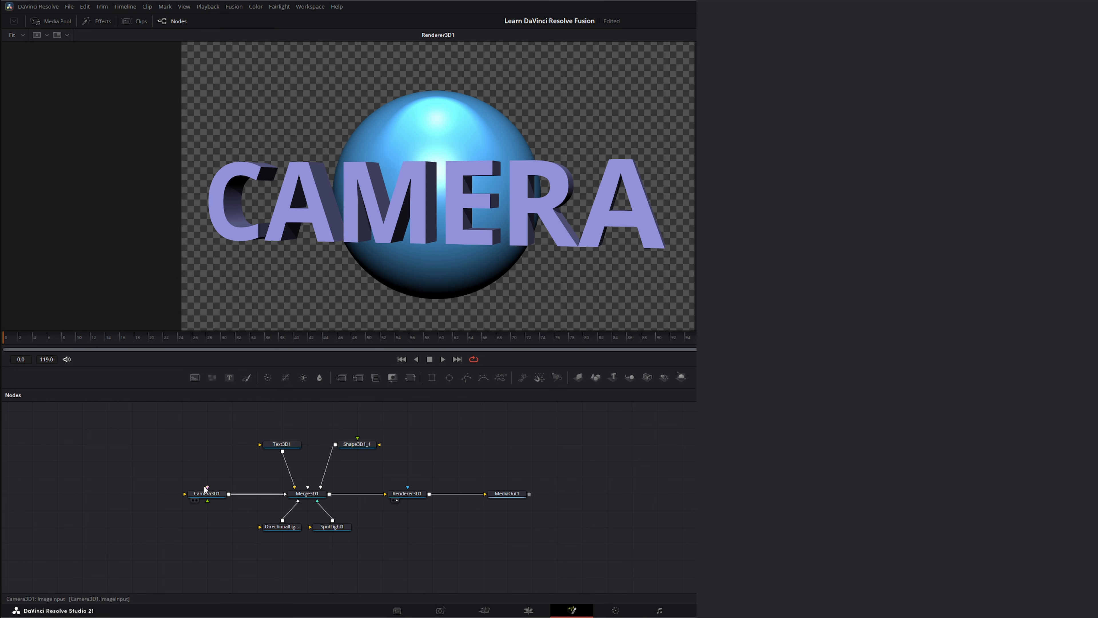
left_click_drag(207, 488, 192, 453)
Step: Add the geometric-animation-background clip to the node graph beside Camera3D1 and preview its playback in the viewer
left_click_drag(485, 460, 136, 495)
key("1")
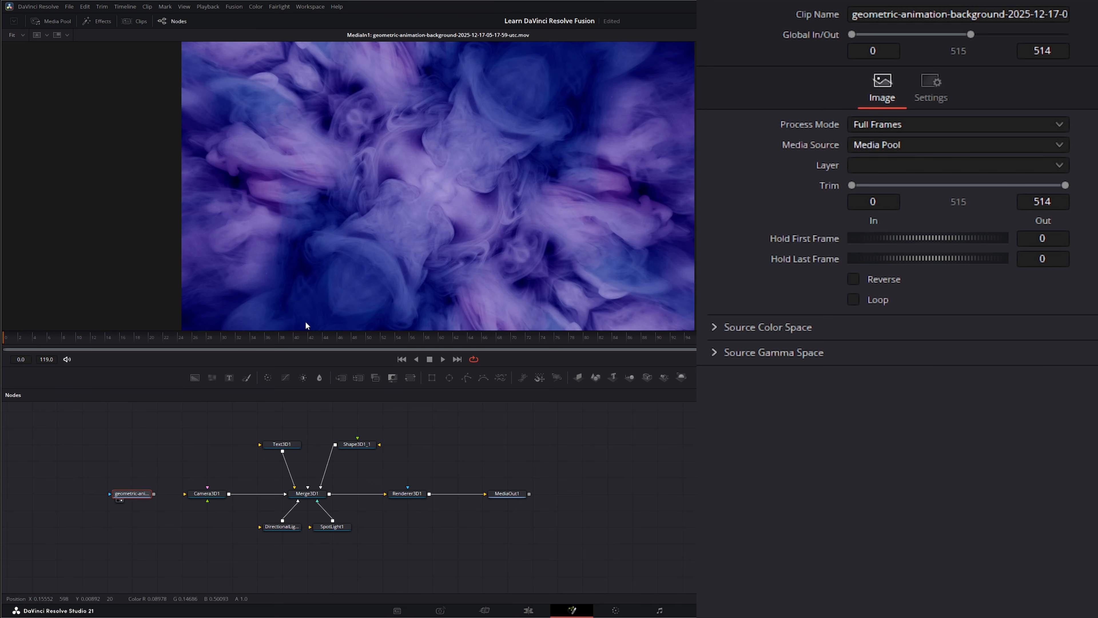
left_click(443, 359)
left_click(429, 358)
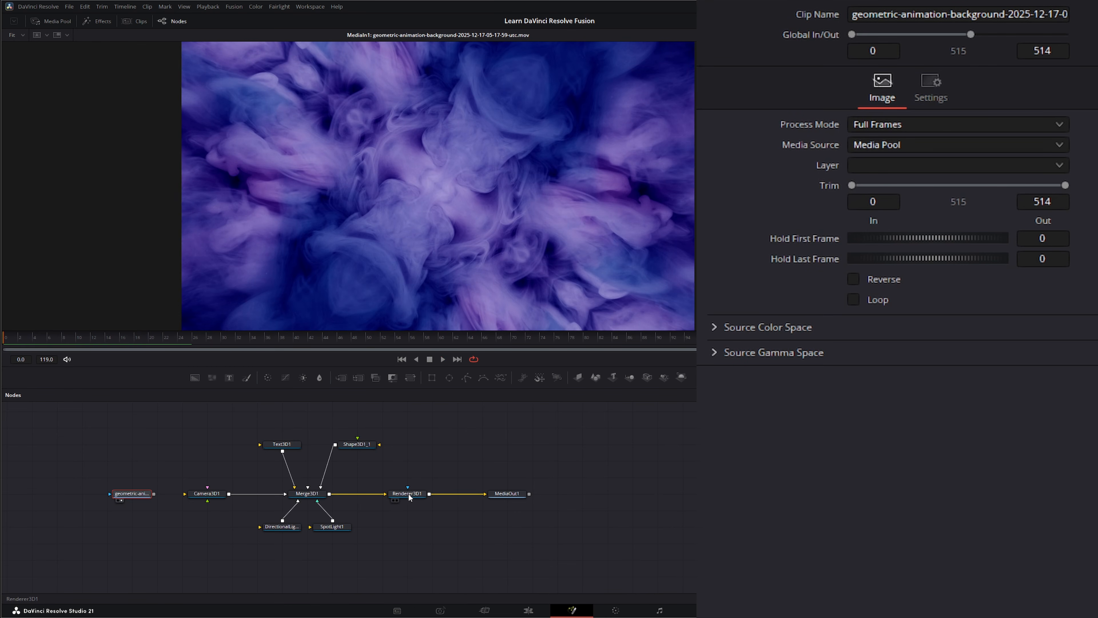
Step: Display Renderer3D1 in the viewer and connect the background clip to Camera3D1's image input
left_click_drag(406, 495, 416, 245)
left_click_drag(144, 494, 208, 490)
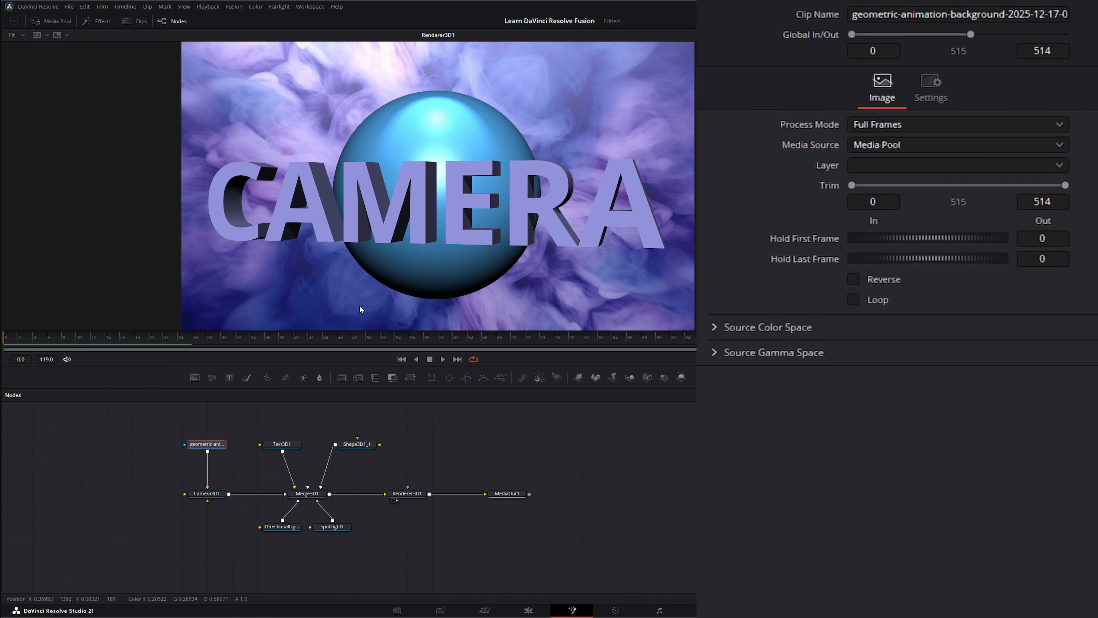
Step: Disconnect the background clip from Camera3D1 and reconnect it to the camera's image input
left_click(219, 498)
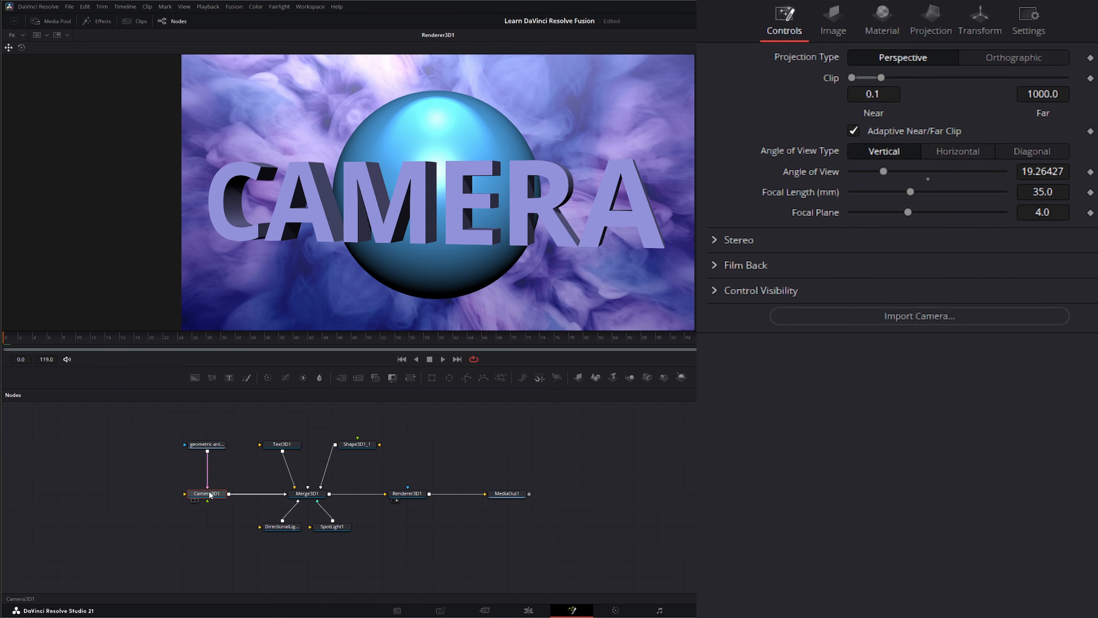
left_click(208, 473)
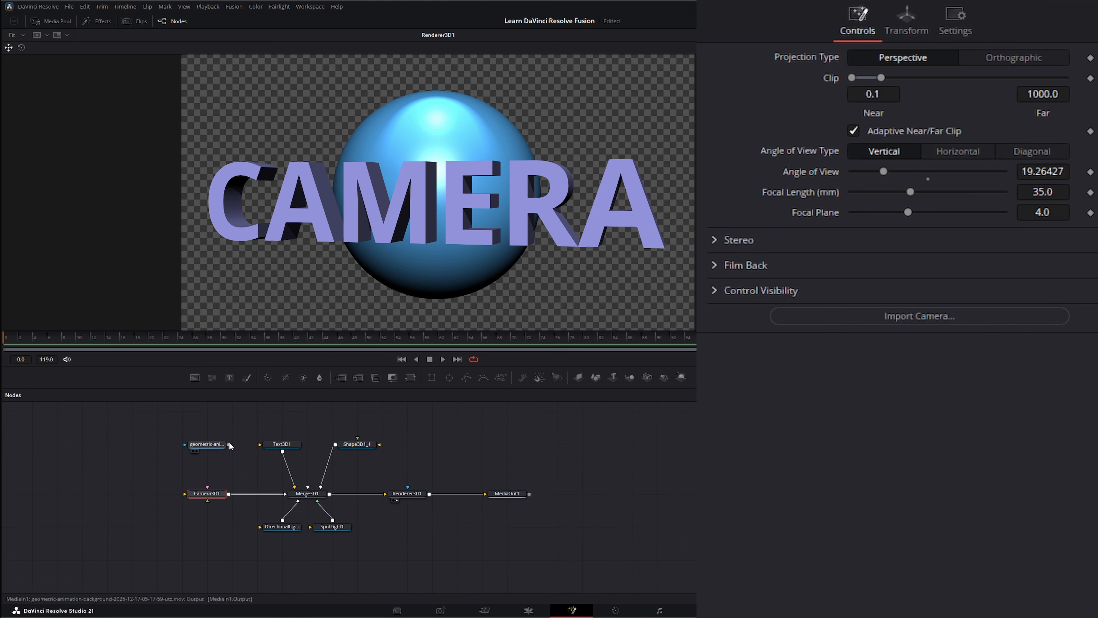
left_click_drag(230, 446, 208, 488)
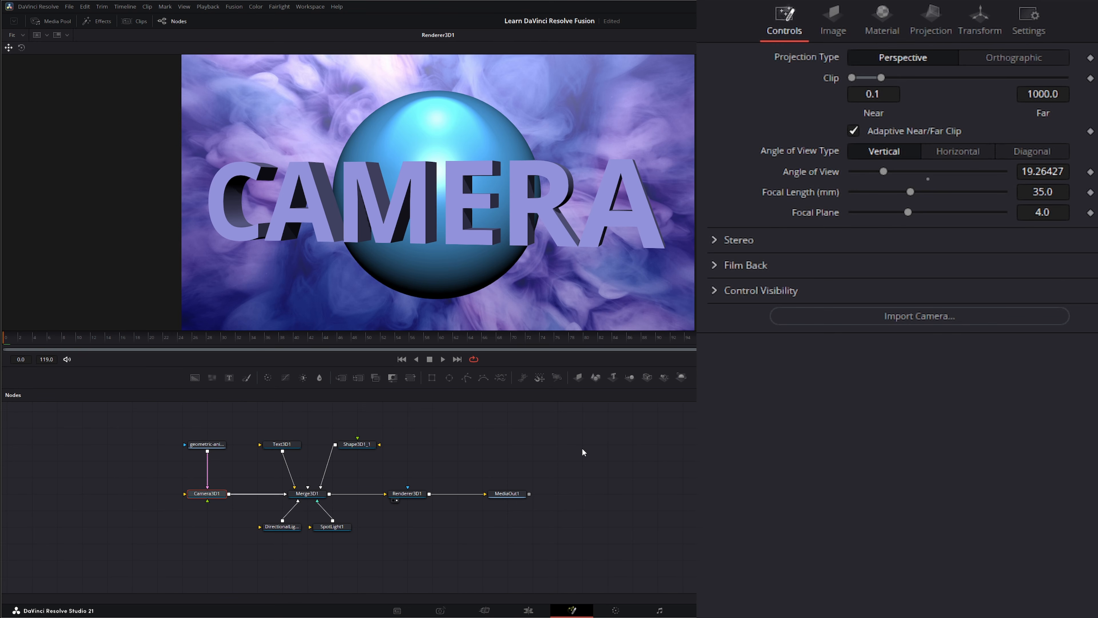
Step: Move the background clip node closer to Camera3D1 and display the Merge3D1 scene in the viewer
left_click(931, 22)
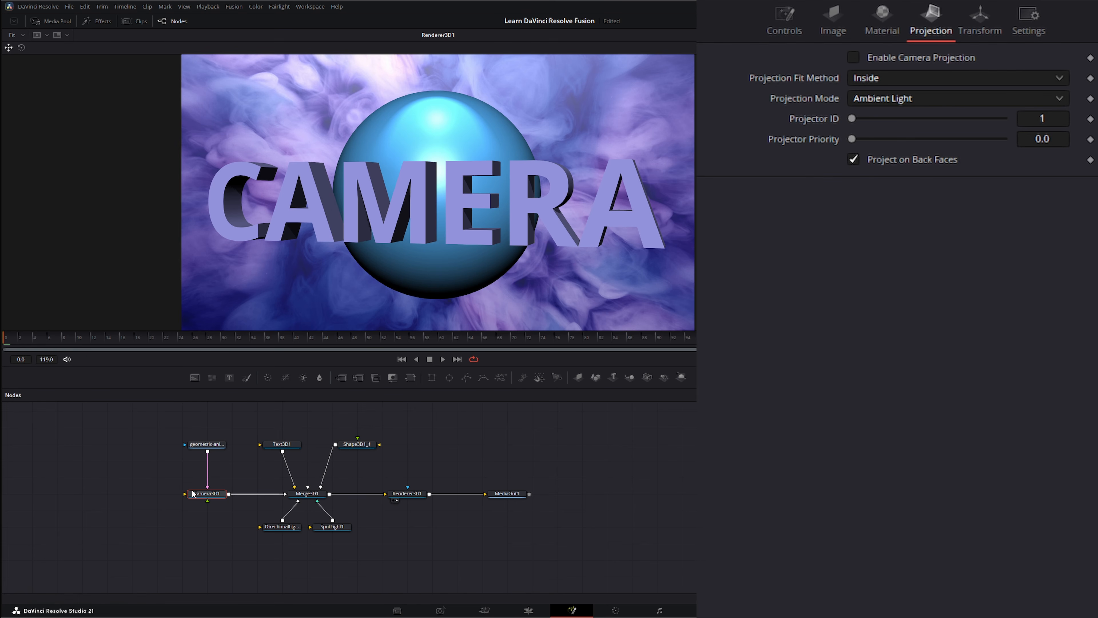
left_click_drag(207, 445, 207, 462)
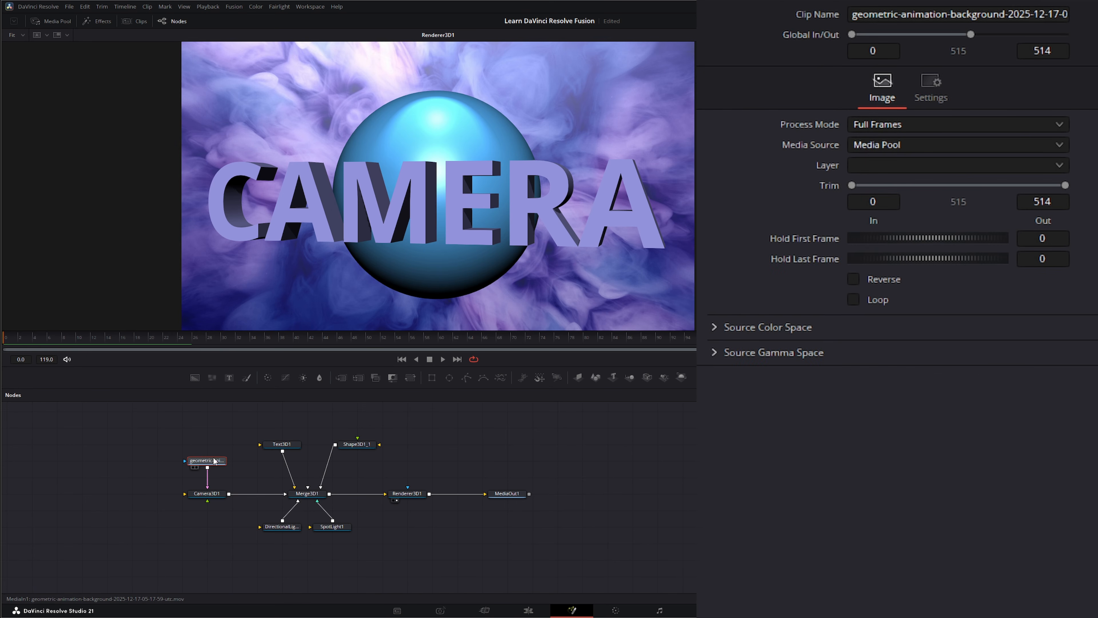
left_click_drag(310, 495, 317, 245)
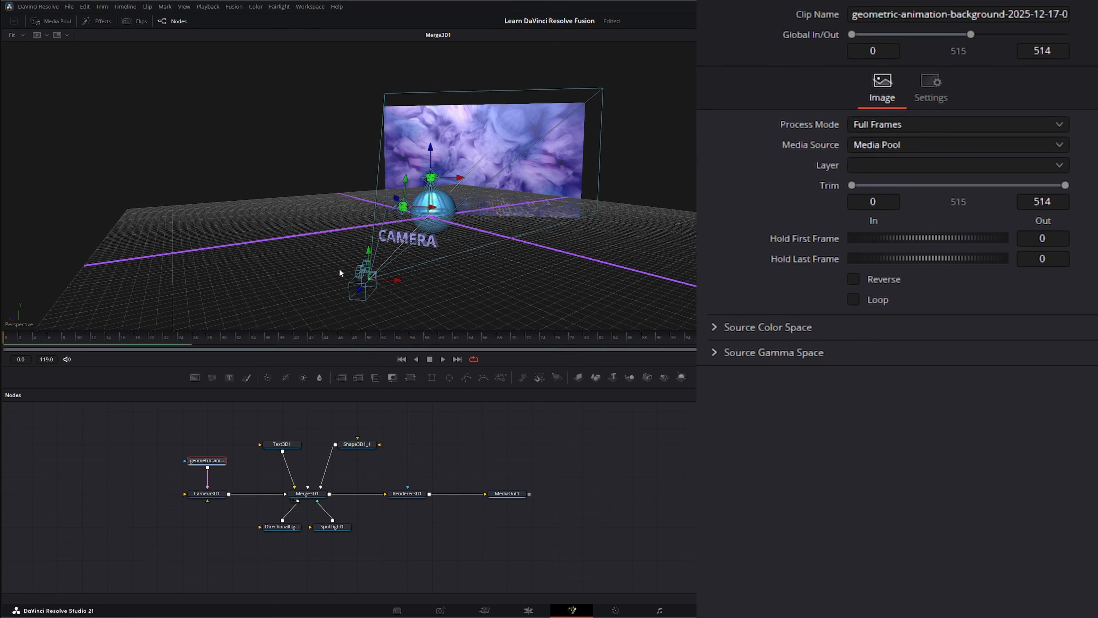
left_click_drag(466, 300, 450, 296)
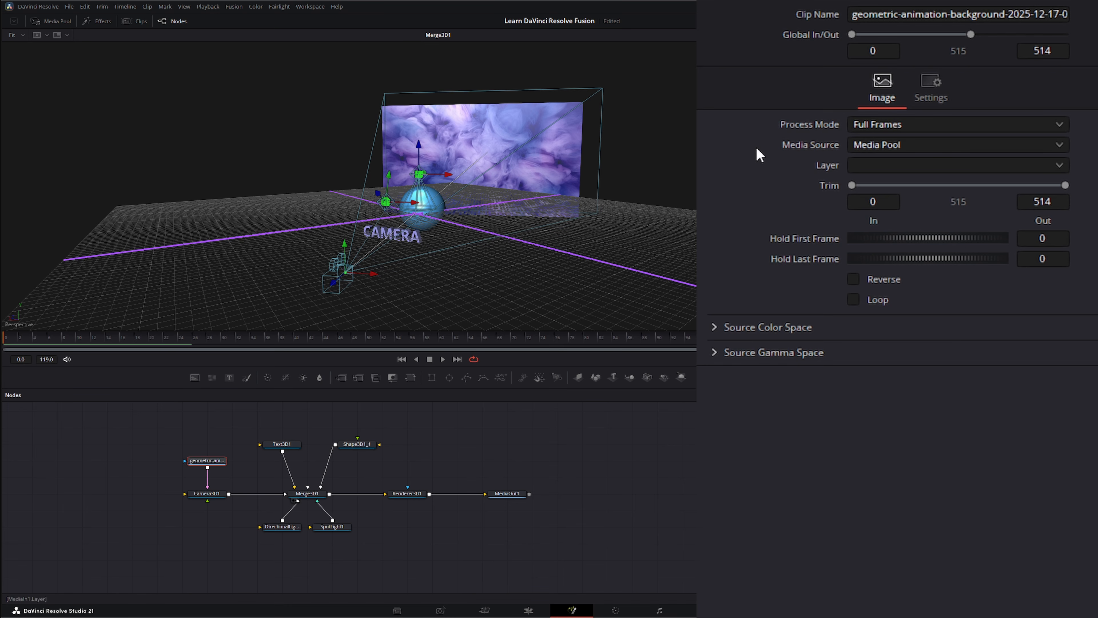
Step: Set Camera3D1's Projection Mode to Light and enable camera projection
left_click(207, 493)
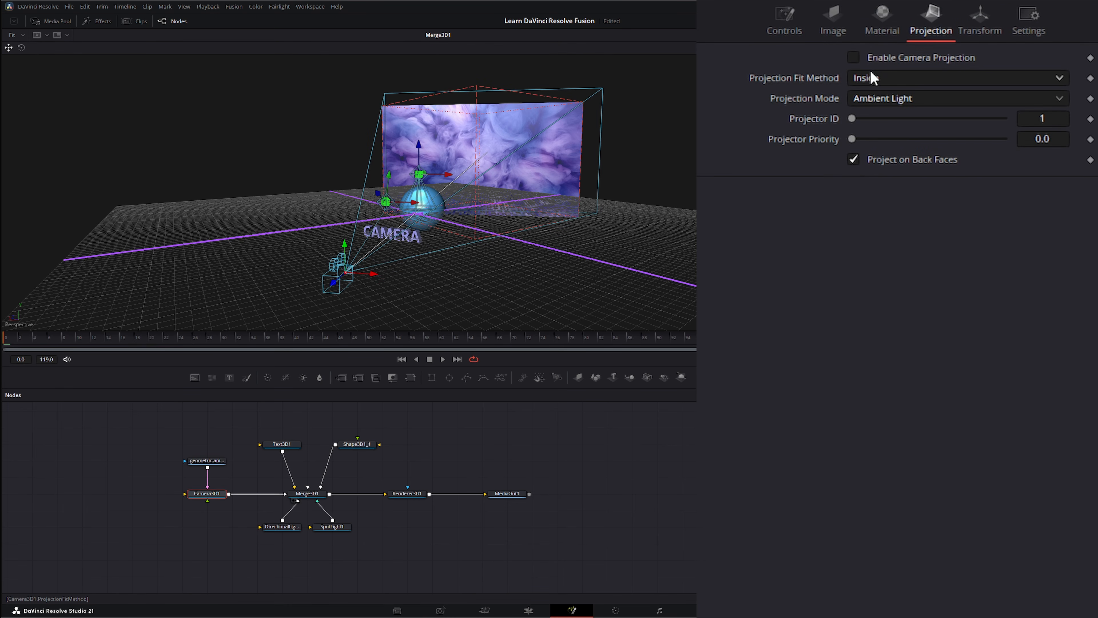
left_click(882, 100)
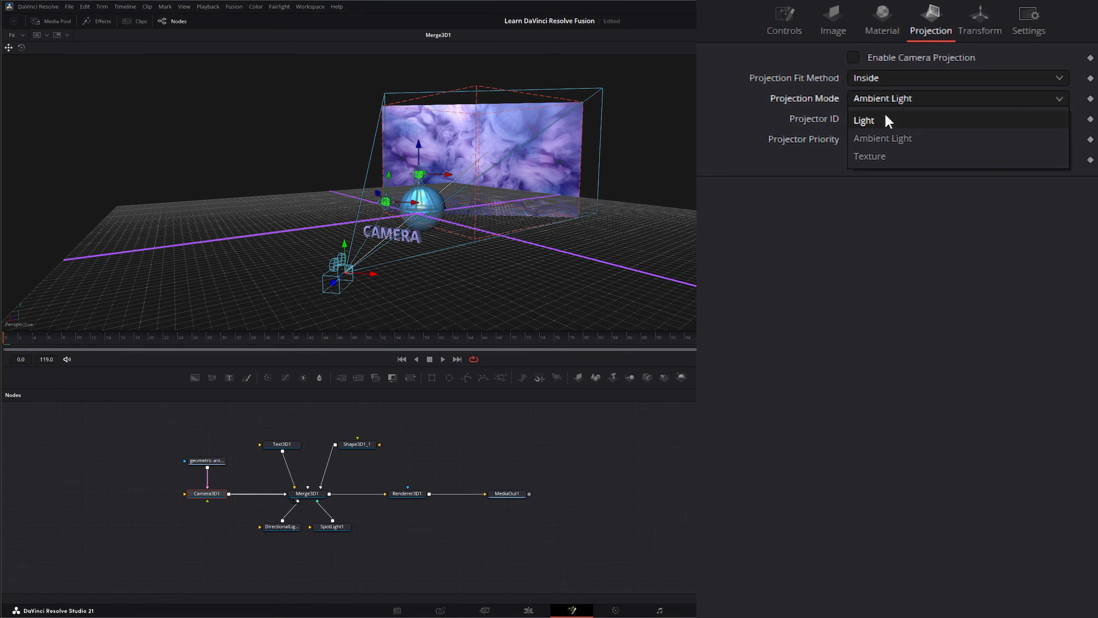
left_click(888, 120)
left_click(889, 98)
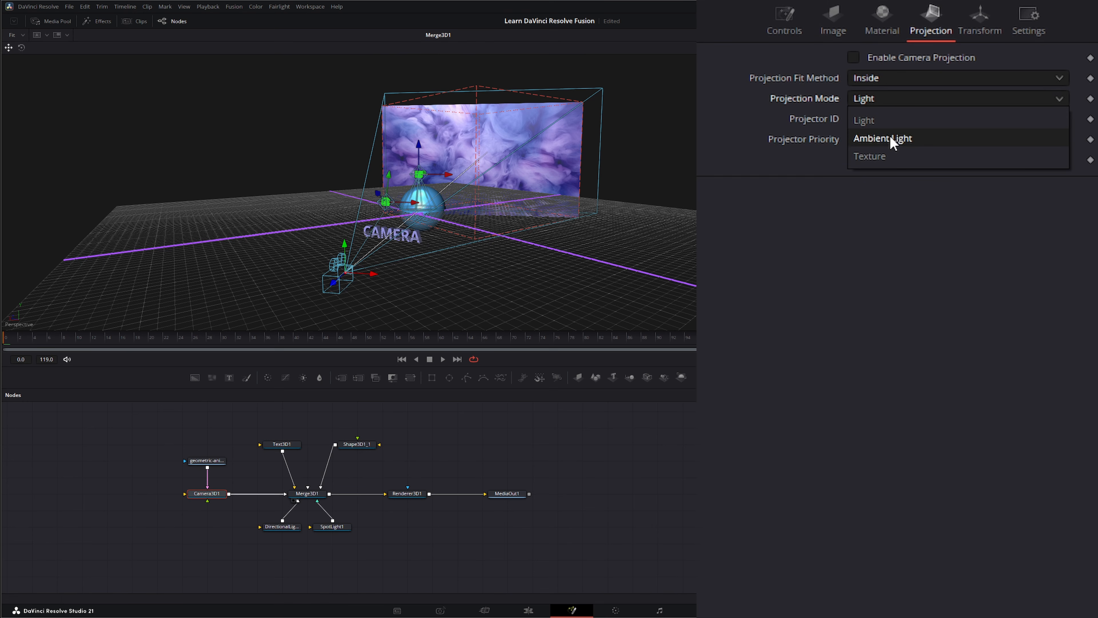
left_click(872, 120)
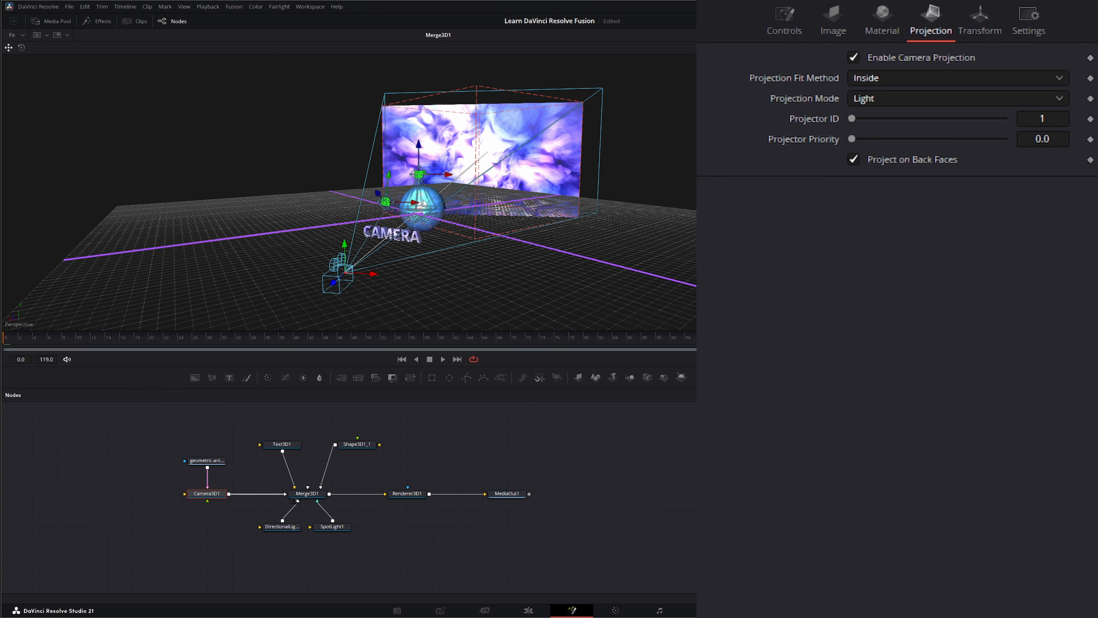
Step: Turn Camera3D1's camera projection off and on to compare its effect in the scene, and display Renderer3D1
left_click_drag(451, 238, 383, 260)
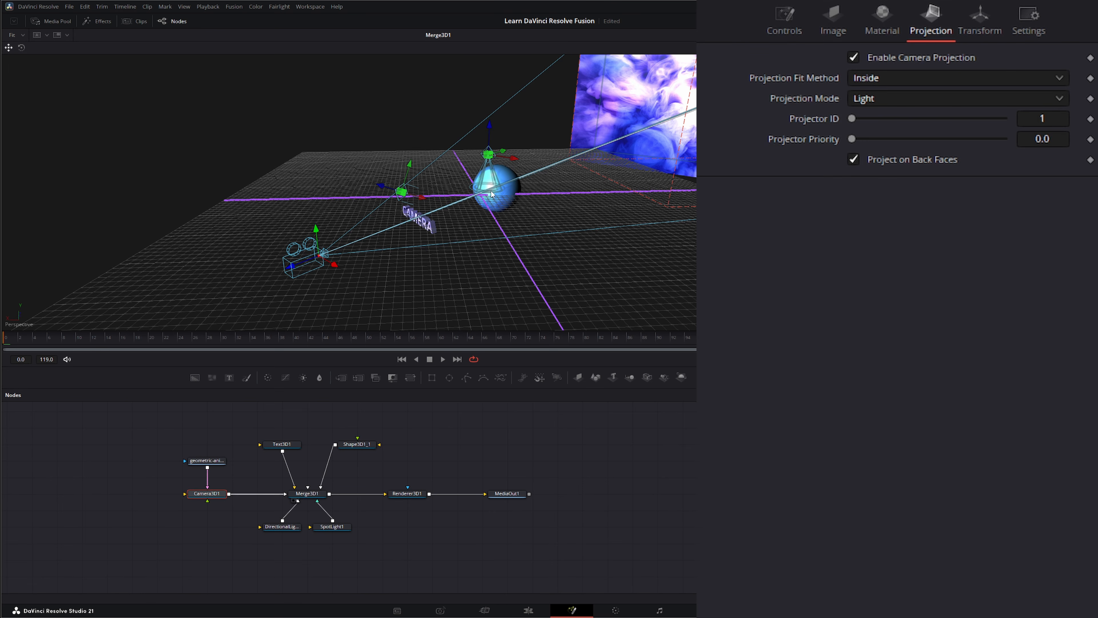
left_click(853, 59)
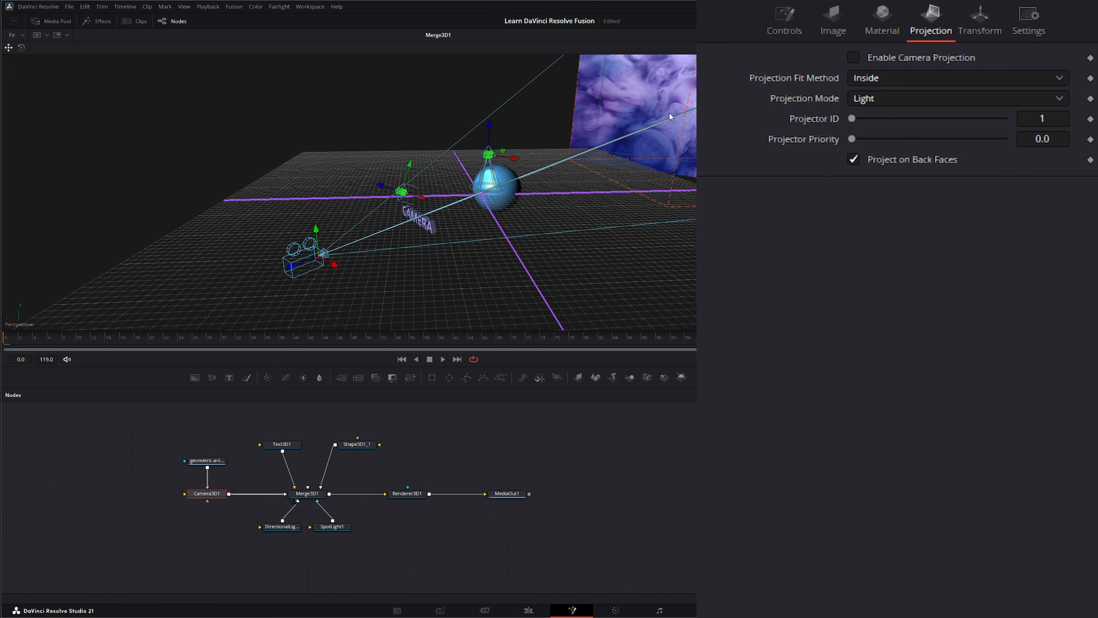
left_click(853, 58)
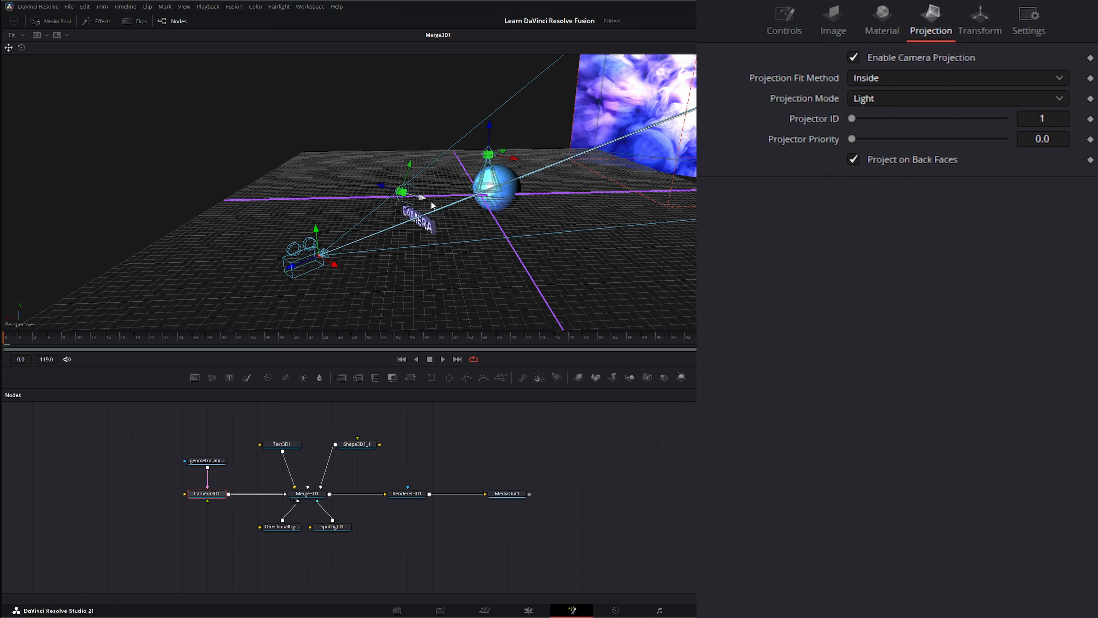
left_click_drag(408, 494, 445, 298)
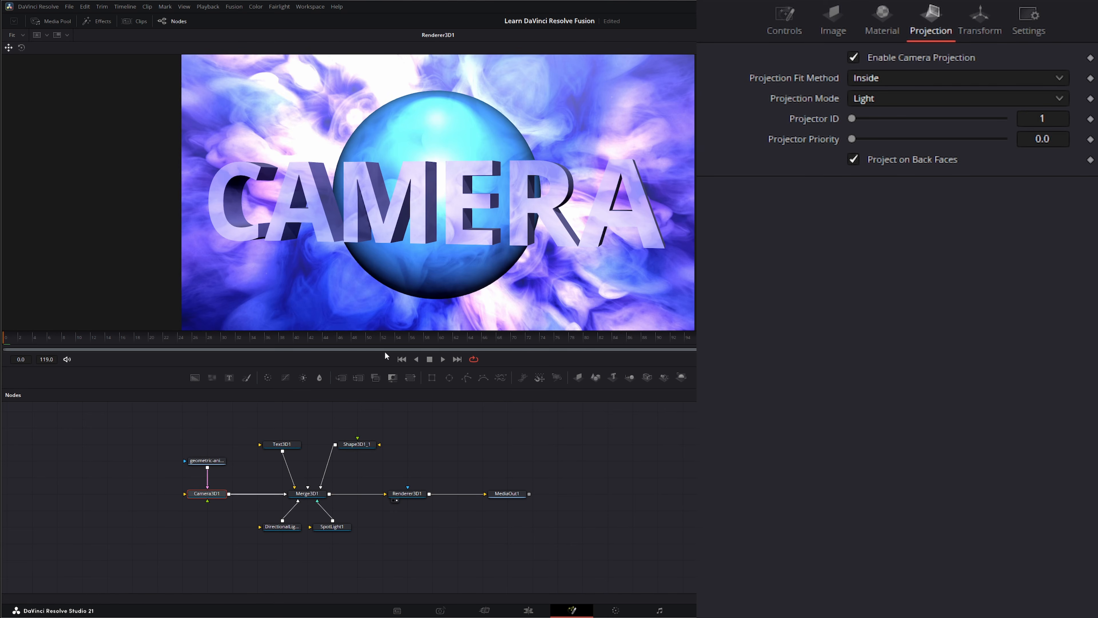
Step: Toggle Camera3D1's camera projection off and on to compare the rendered scene with and without it
left_click(853, 58)
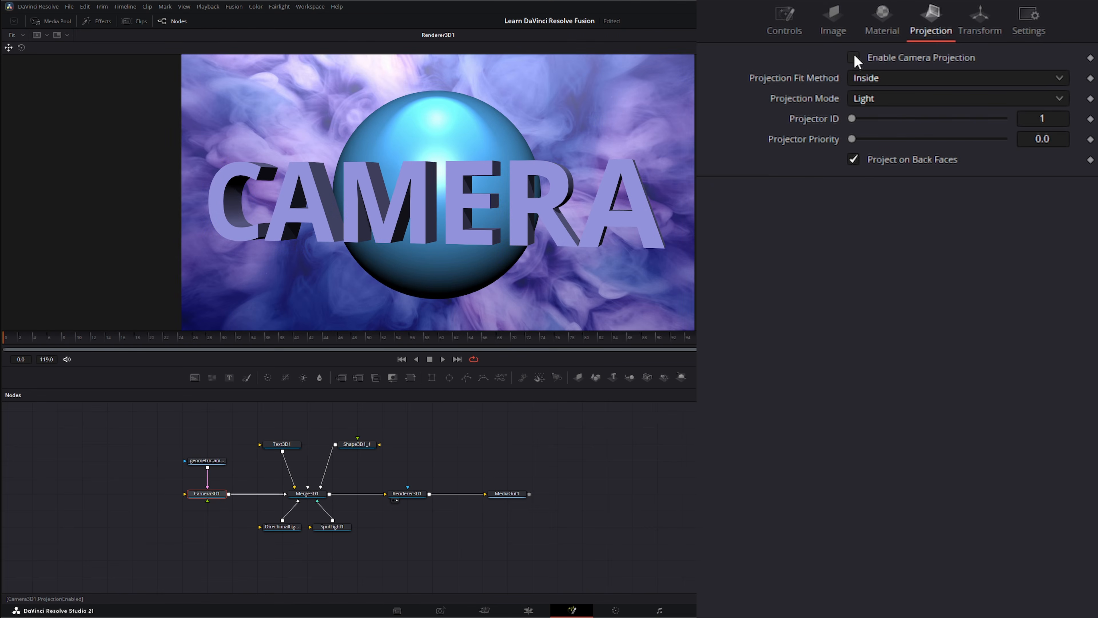
left_click(853, 58)
left_click(853, 58)
left_click(854, 58)
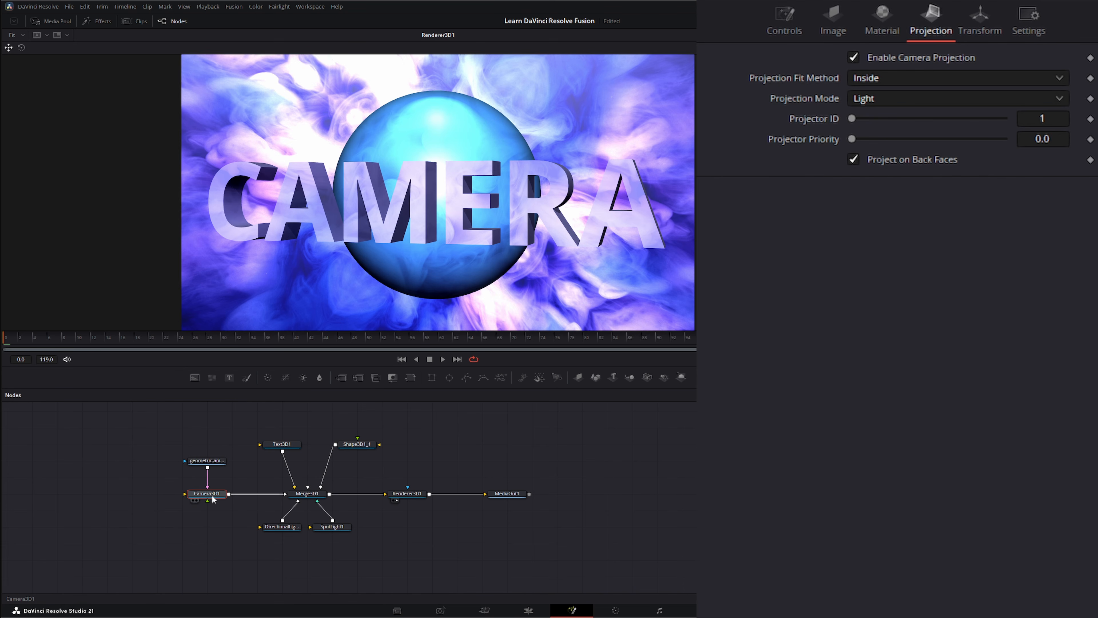
Step: Play the composition, disable Camera3D1's camera projection during playback, and return to the first frame
left_click(443, 359)
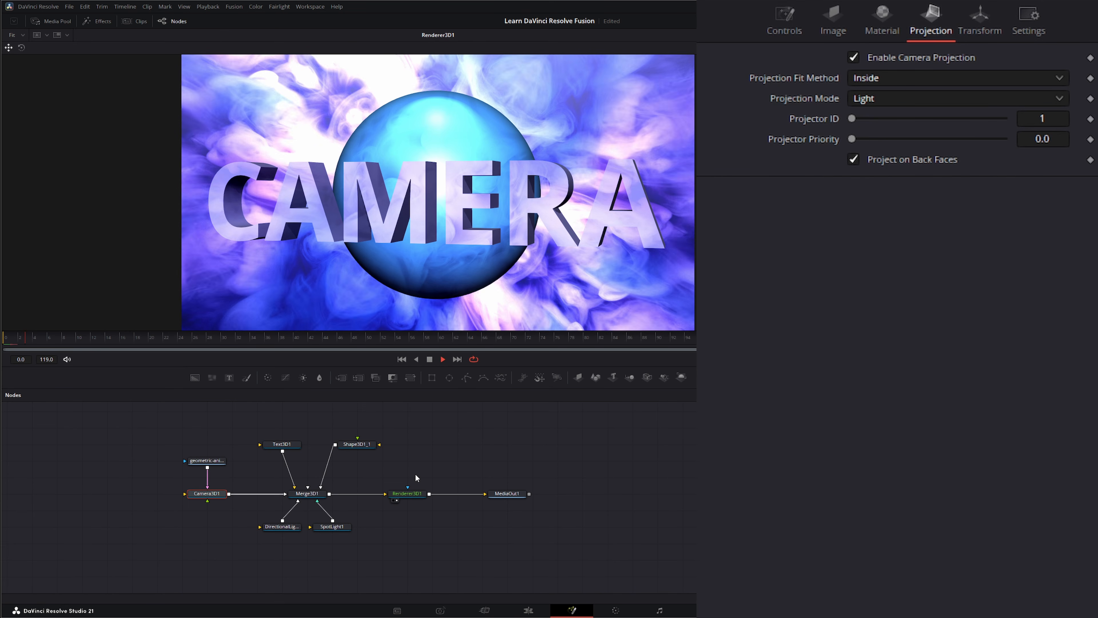
left_click(853, 60)
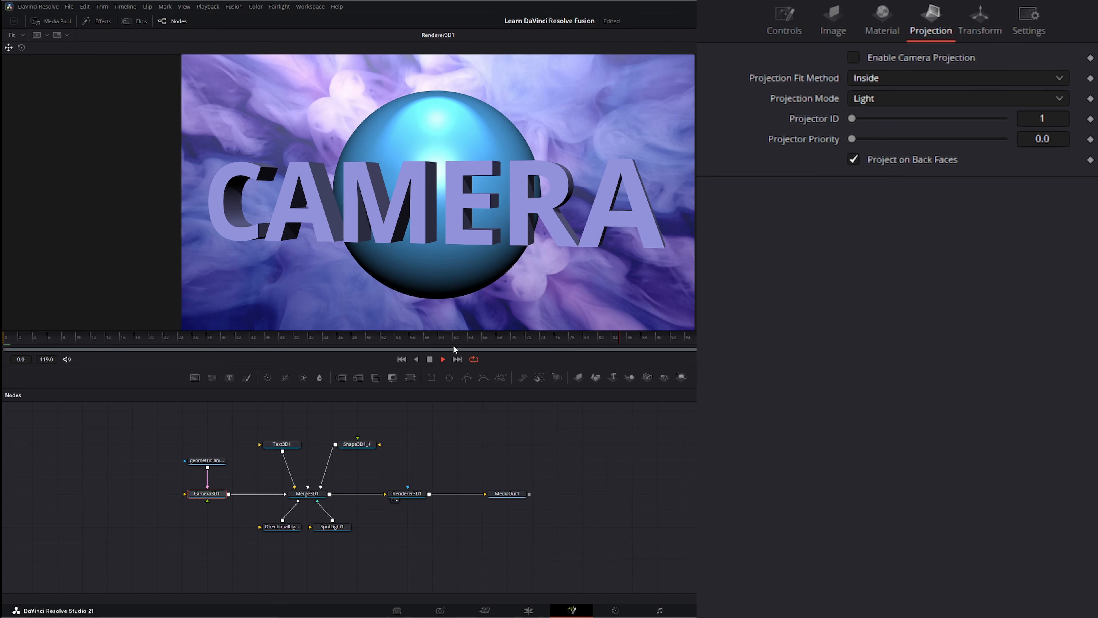
left_click(429, 358)
left_click(402, 359)
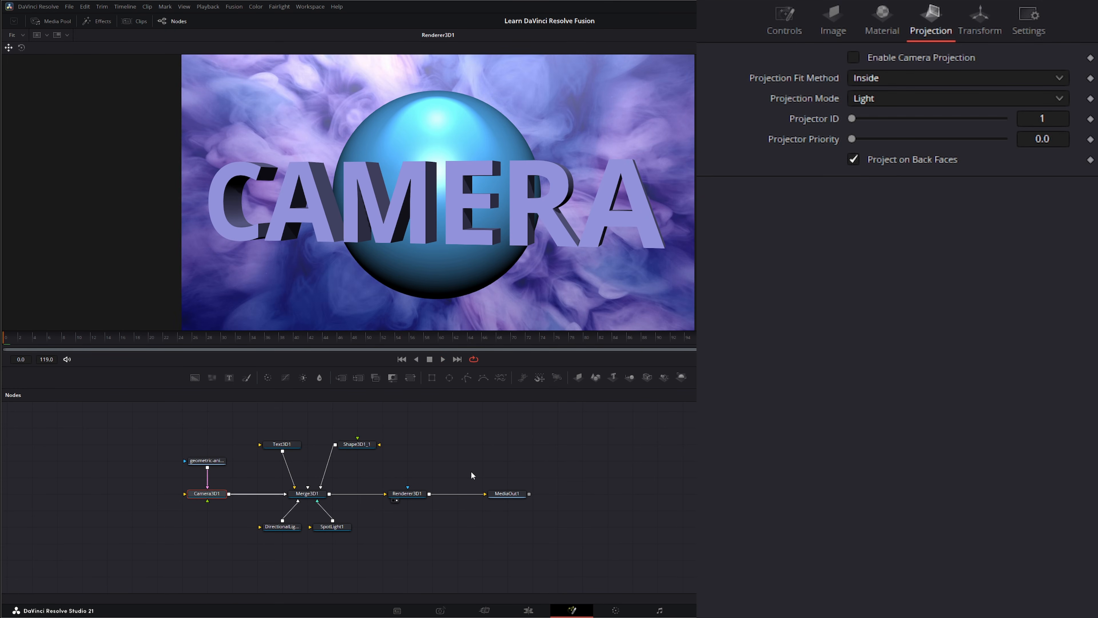
Step: Add a Projector 3D node and place it above the background clip node
left_click_drag(465, 439, 517, 461)
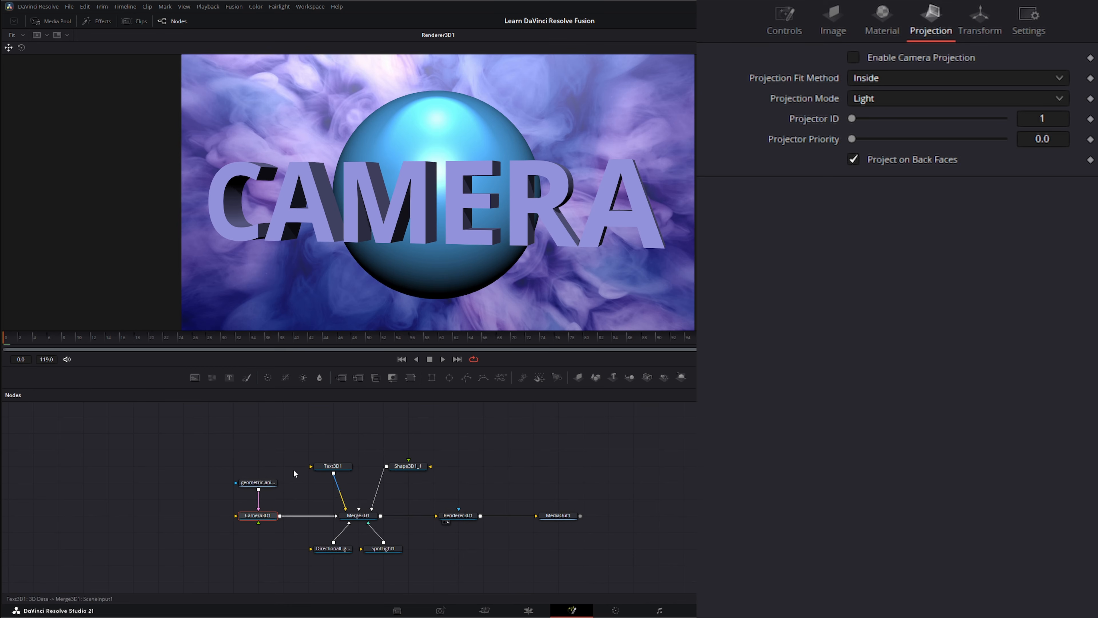
mouse_move(257, 487)
left_click(263, 439)
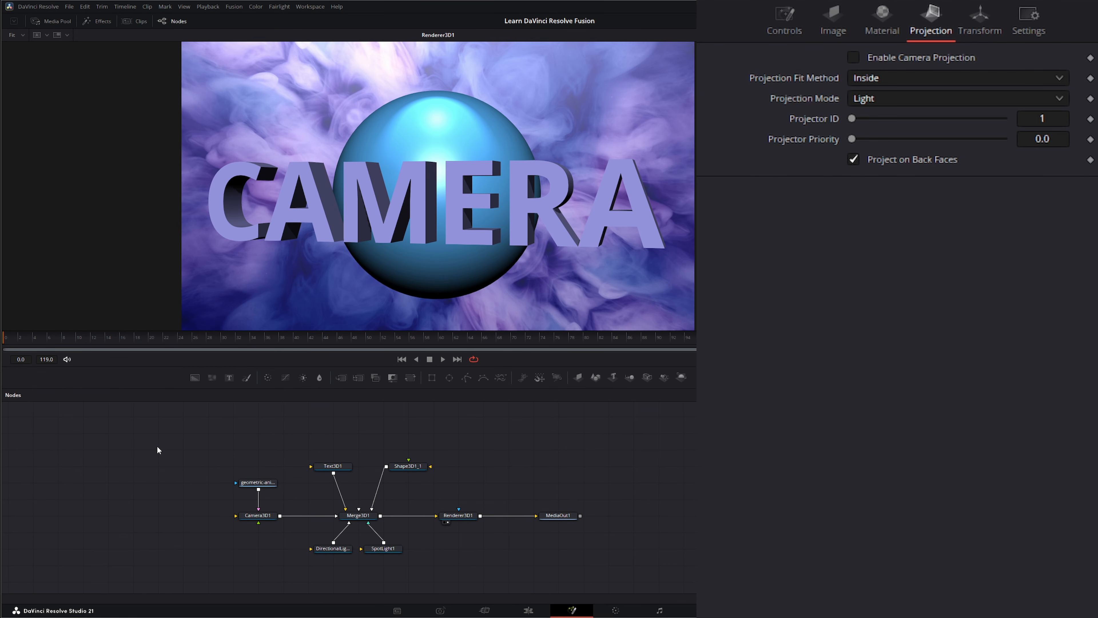
key("shift+space")
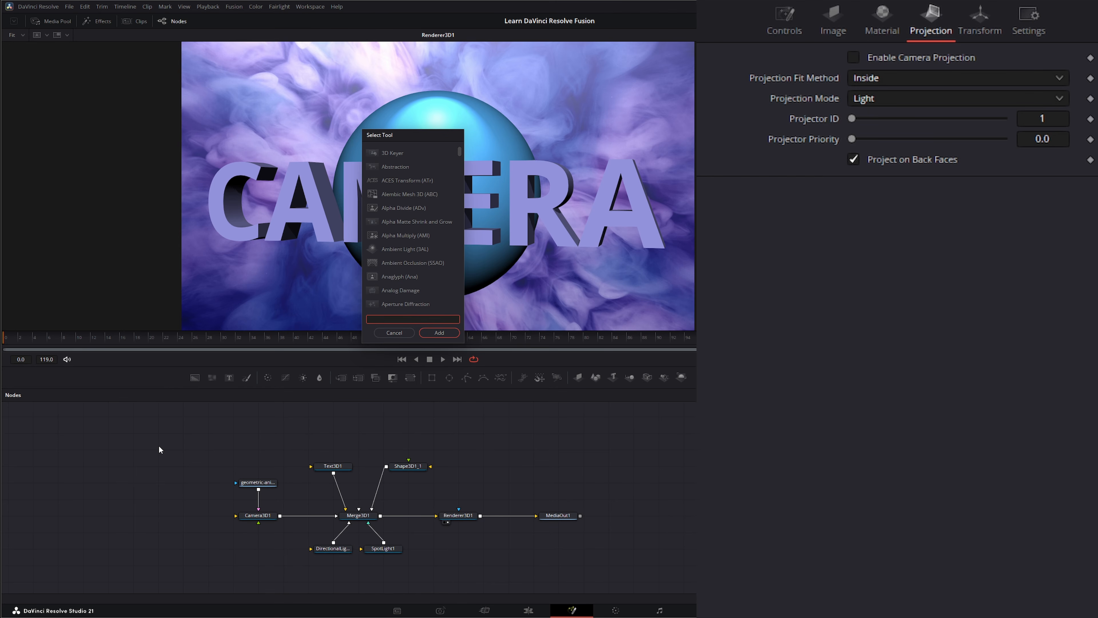
type("proj")
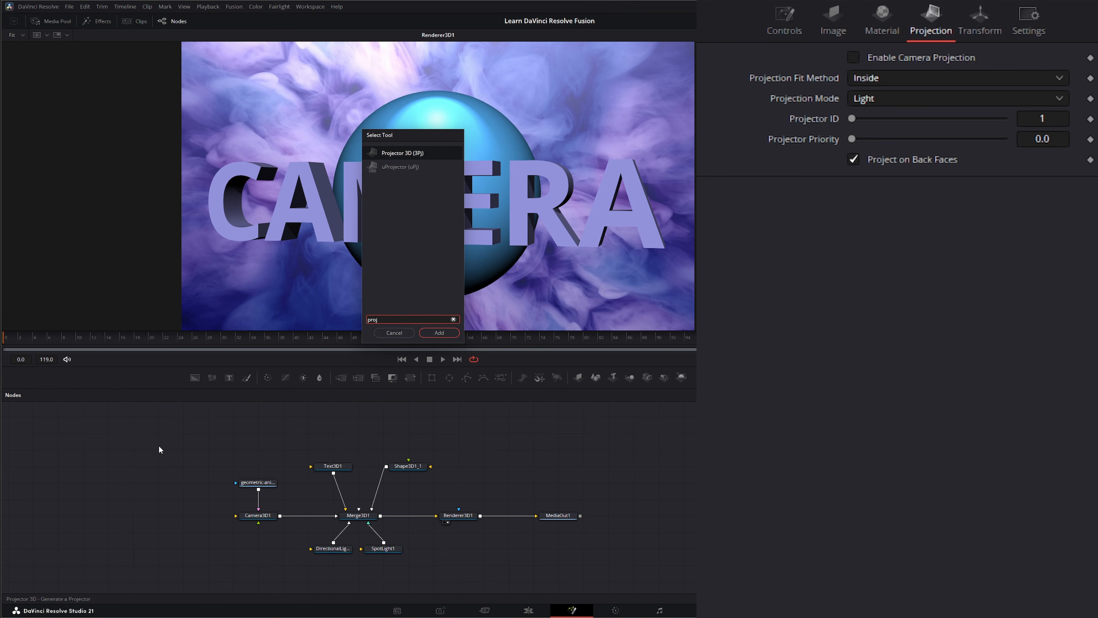
left_click(439, 332)
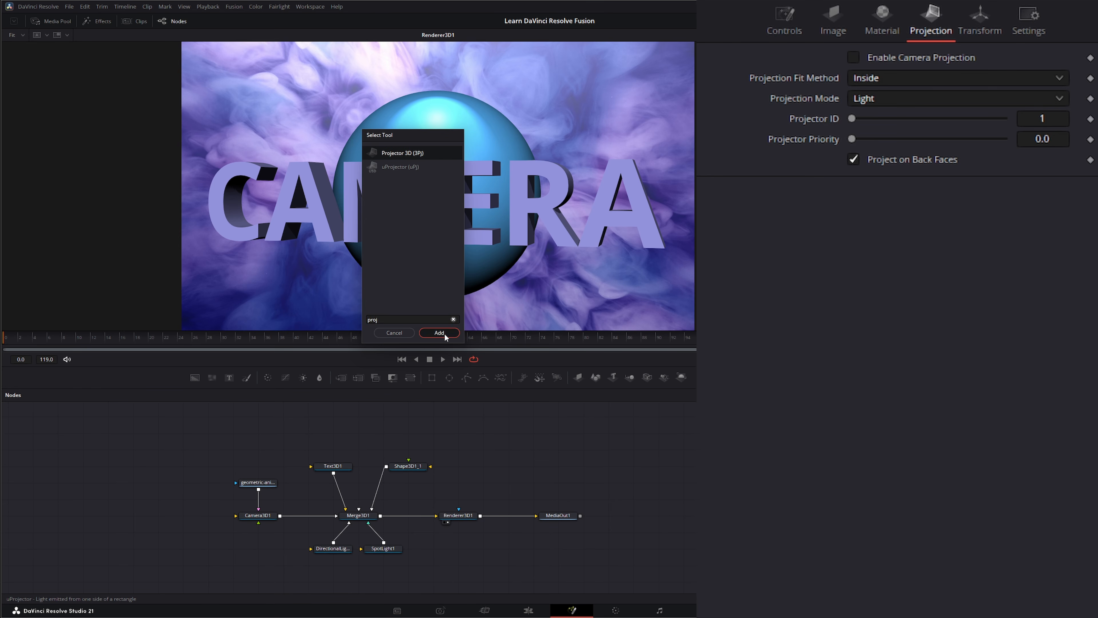
left_click_drag(168, 454, 257, 458)
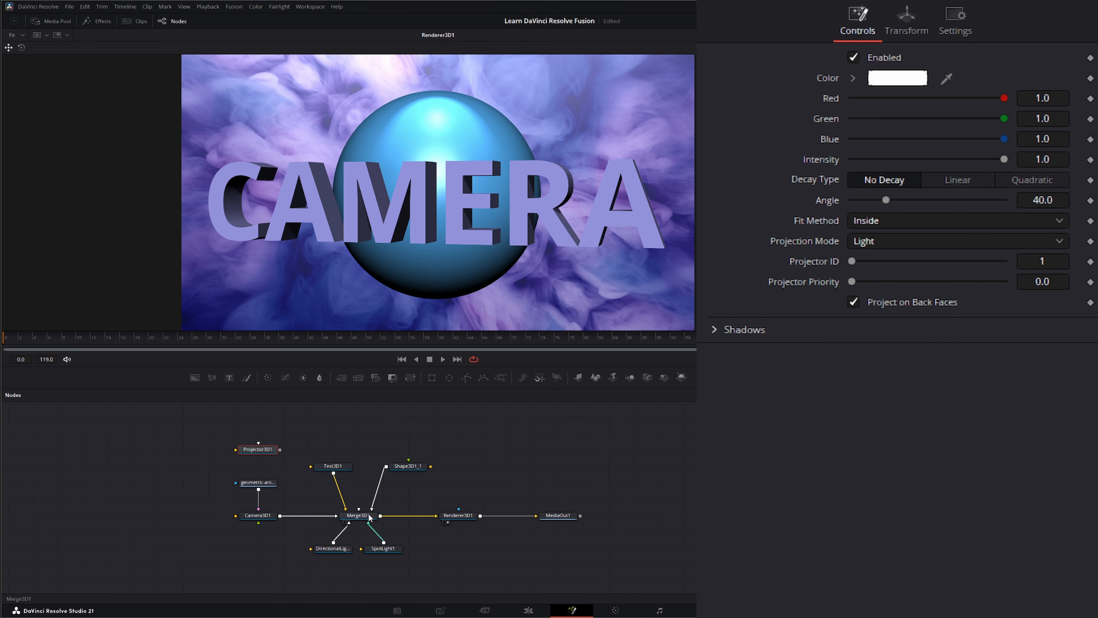
Step: Display Merge3D1, disconnect the directional light and spot light from it, and connect Projector3D1 to it
left_click_drag(365, 516, 375, 268)
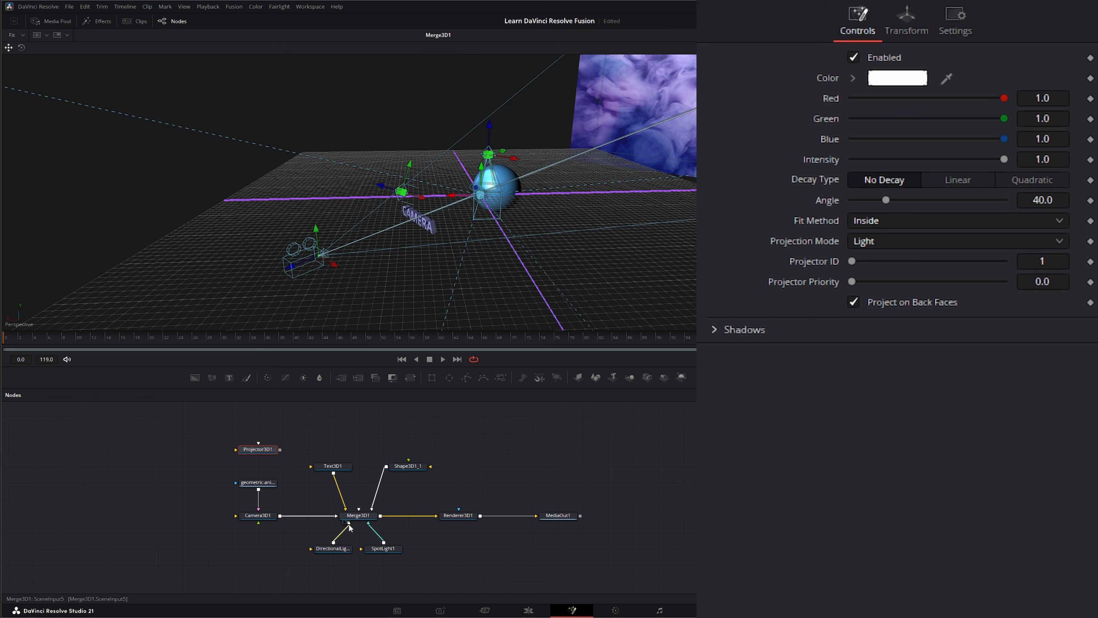
left_click_drag(349, 525, 383, 538)
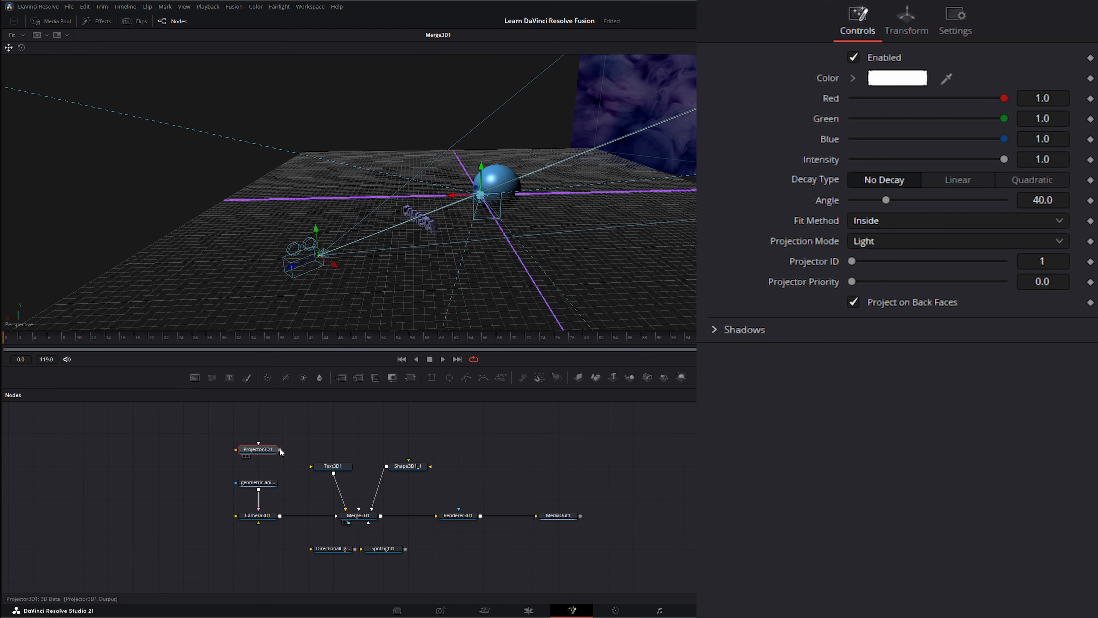
left_click_drag(280, 449, 321, 454)
left_click_drag(348, 502, 359, 512)
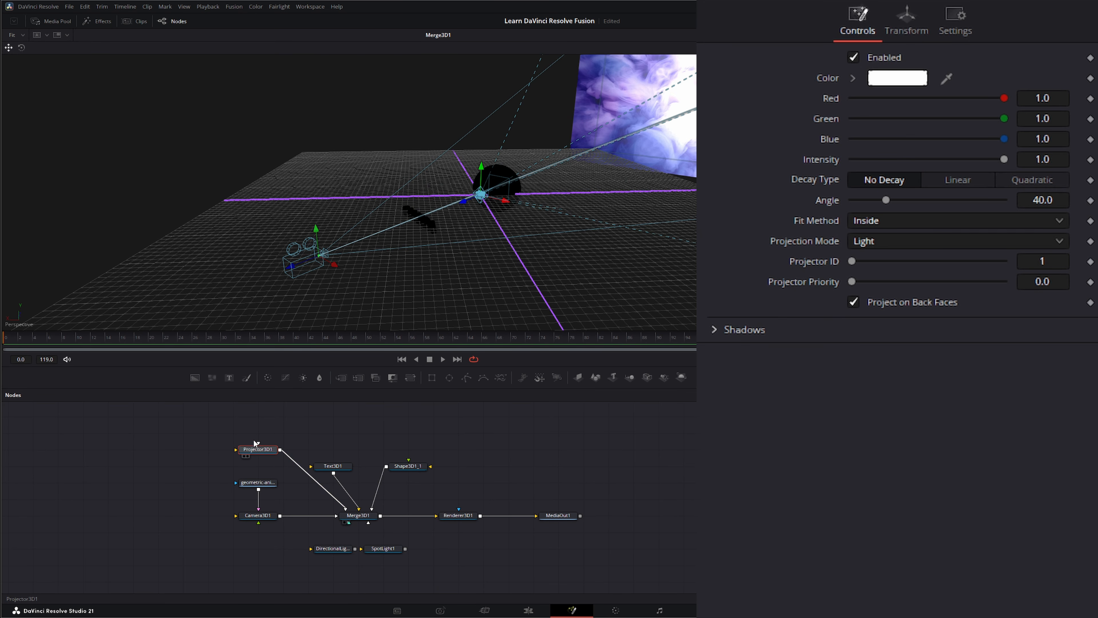
Step: Disconnect the background clip from Camera3D1 and move Projector3D1 along its Z axis to in front of the CAMERA text, near the camera
left_click_drag(465, 199, 376, 225)
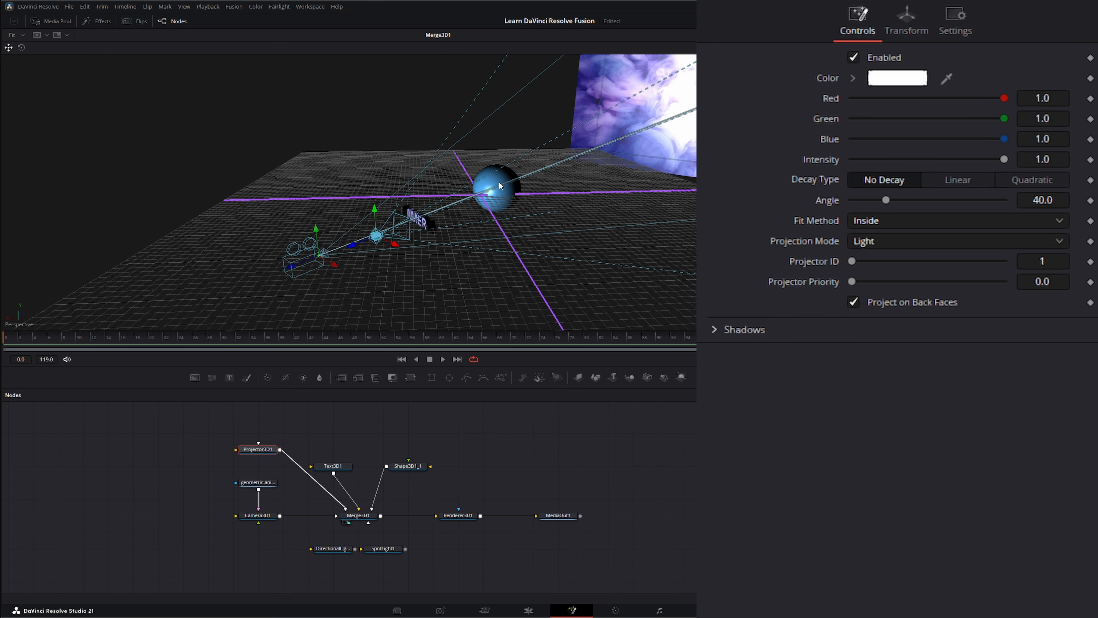
left_click_drag(260, 514, 183, 466)
left_click_drag(471, 218, 435, 234)
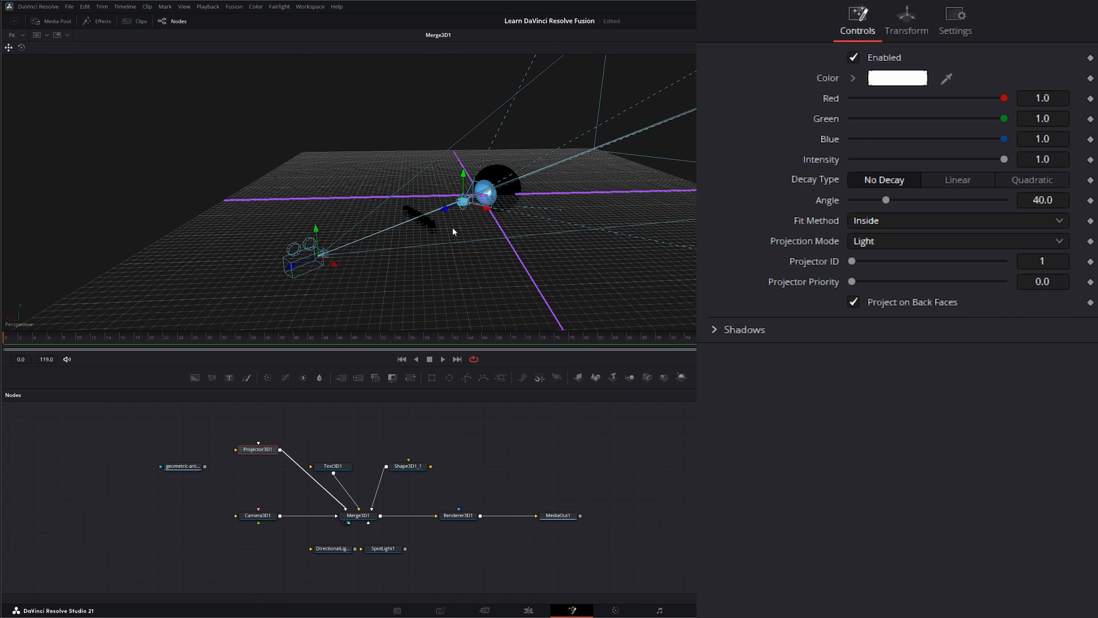
scroll(452, 227, "up", 4)
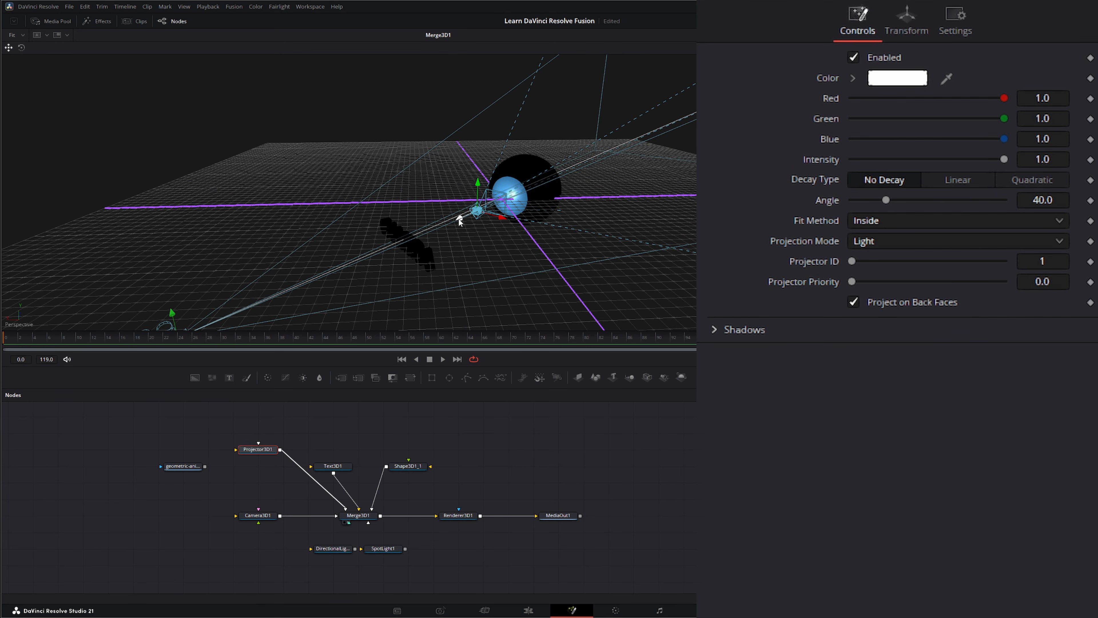
left_click_drag(460, 222, 293, 270)
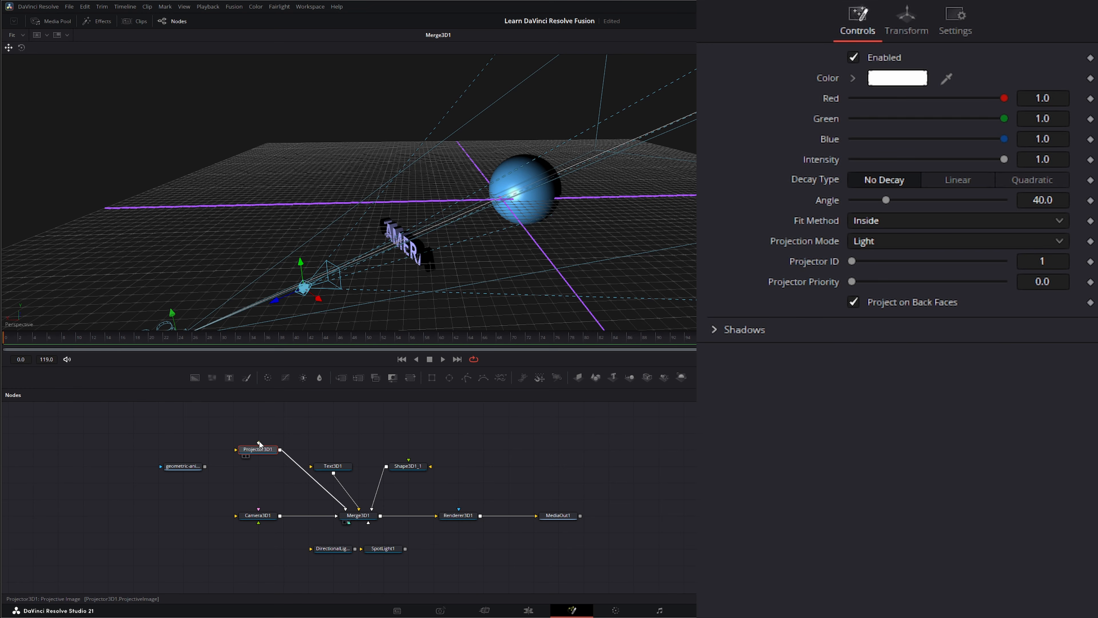
Step: Connect the background clip to Projector3D1's projective image input and display Renderer3D1 in the viewer
left_click_drag(259, 443, 259, 416)
left_click_drag(190, 467, 259, 446)
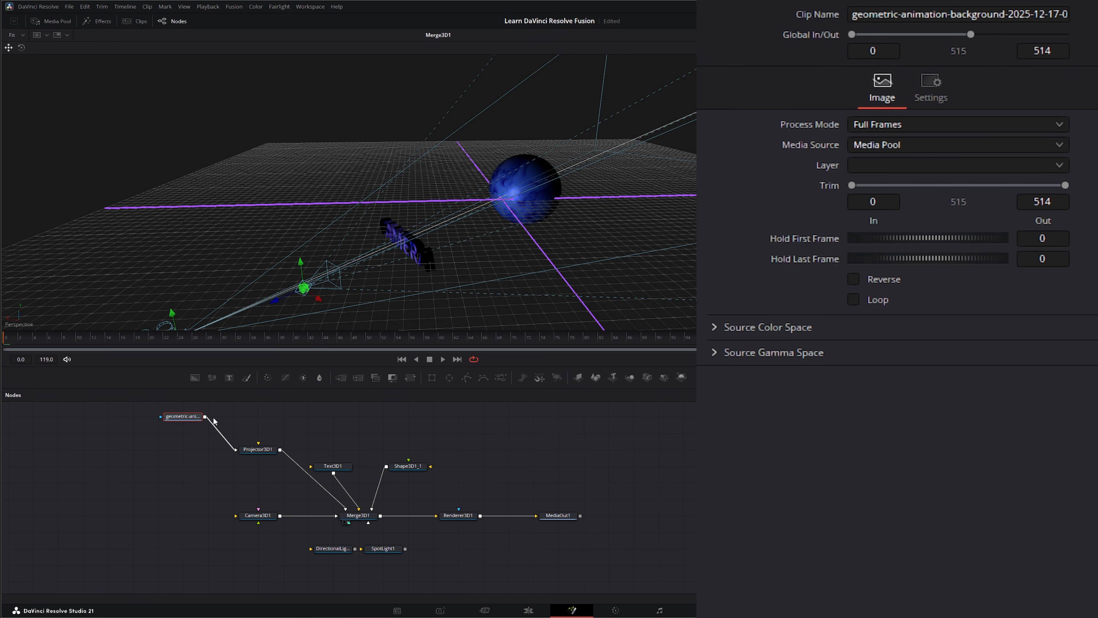
left_click(260, 451)
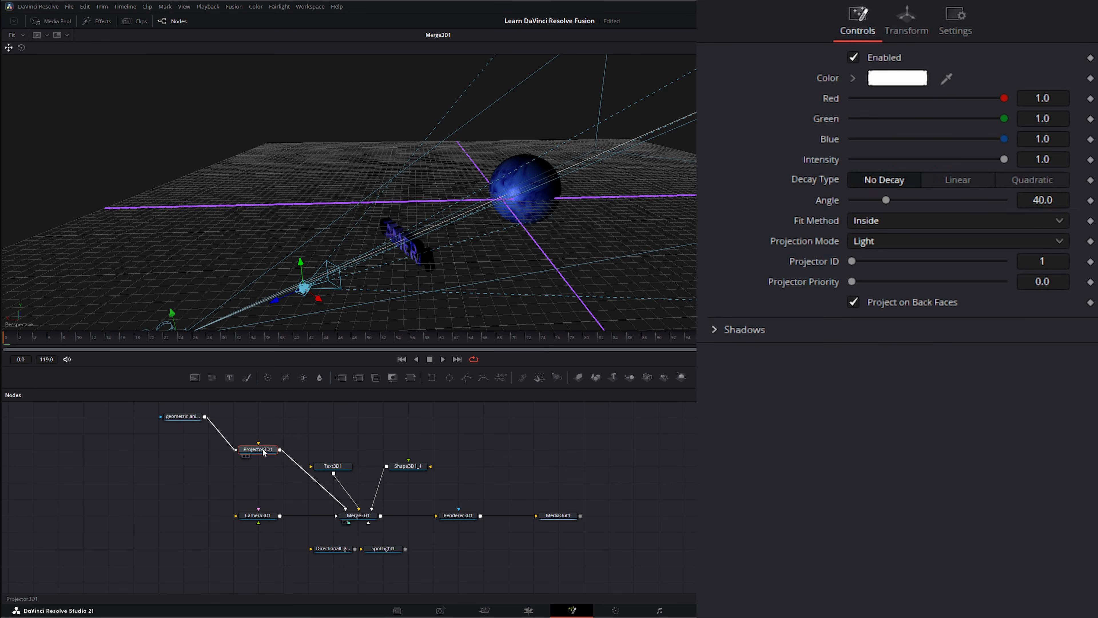
left_click_drag(452, 317, 451, 318)
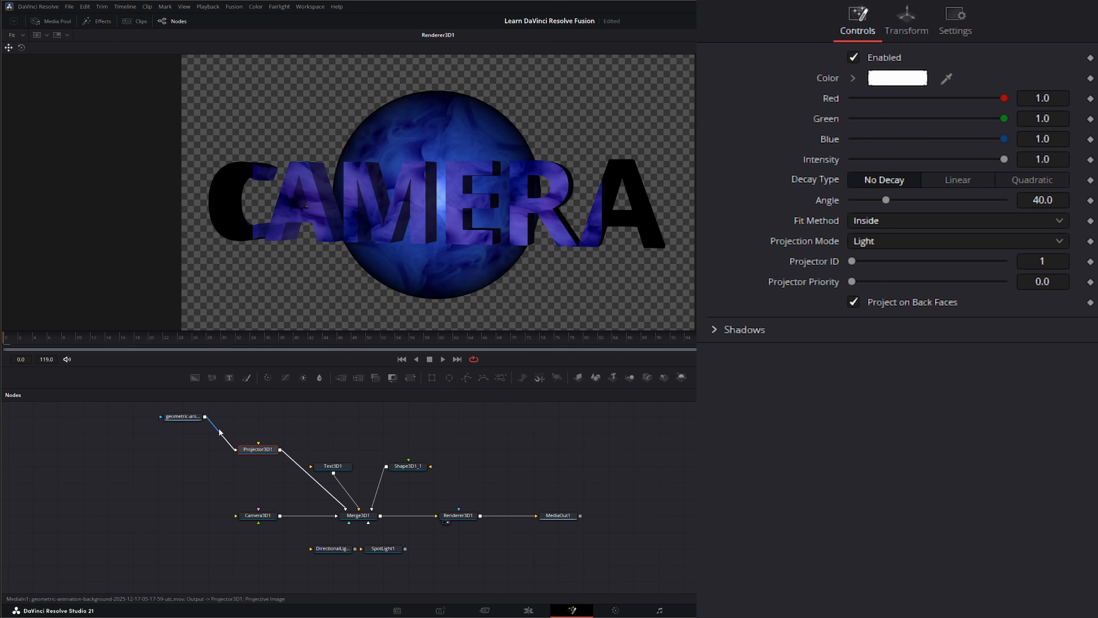
Step: Start playback and set Projector3D1's Z translation to 8.07 so the projection covers the whole text
left_click(442, 360)
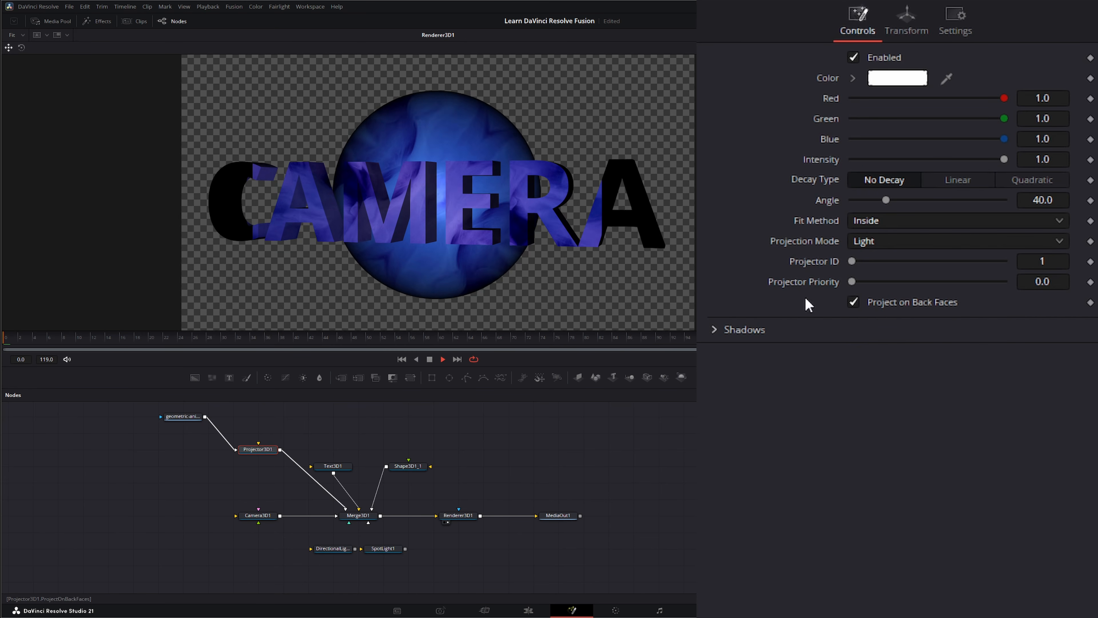
left_click(906, 26)
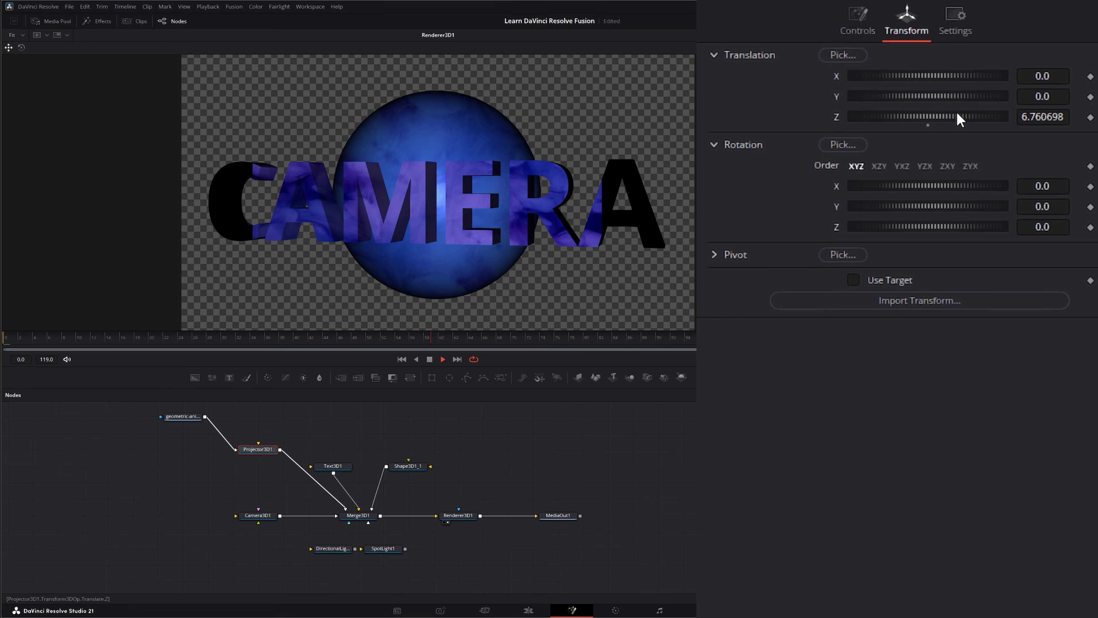
left_click_drag(956, 115, 968, 123)
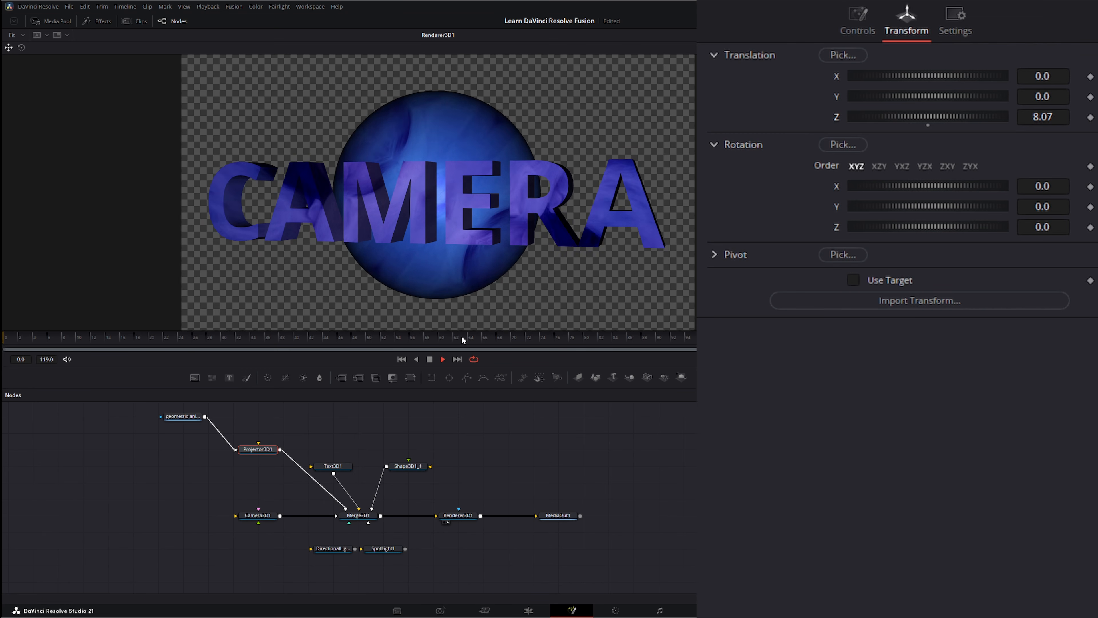
Step: Connect the background clip to Camera3D1's image input as well, keeping its connection to Projector3D1
left_click_drag(205, 417, 259, 512)
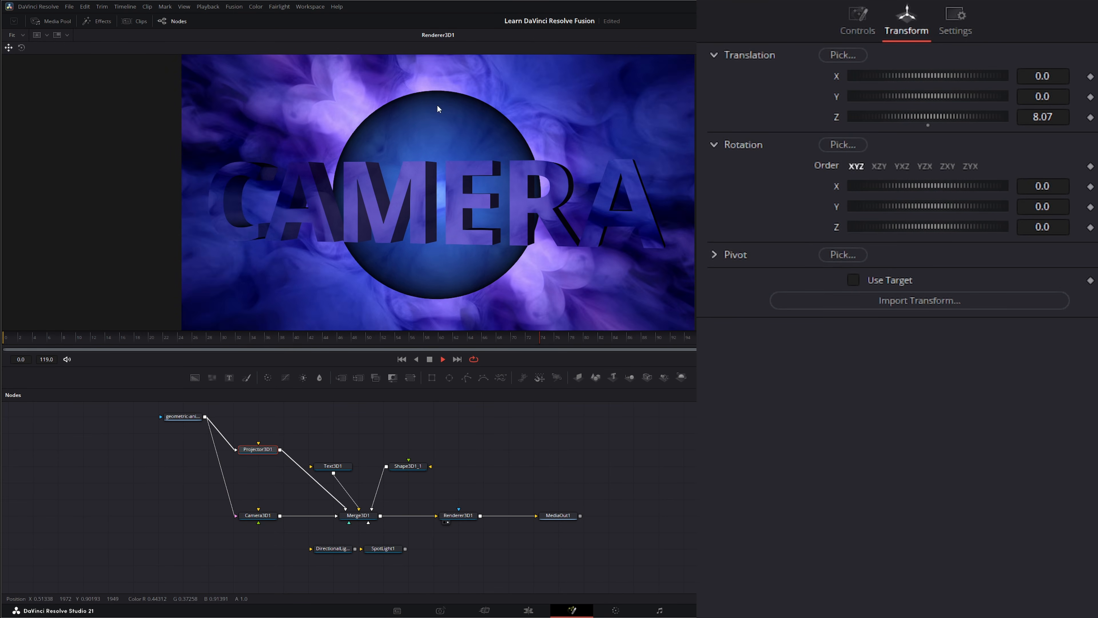
left_click_drag(241, 422, 276, 459)
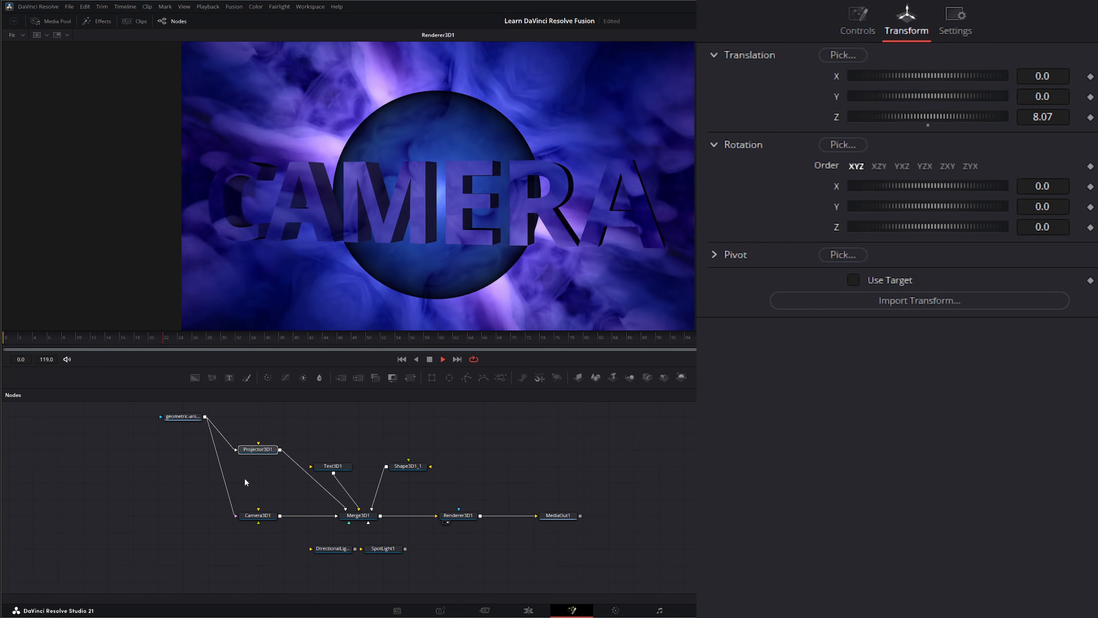
left_click_drag(240, 420, 275, 465)
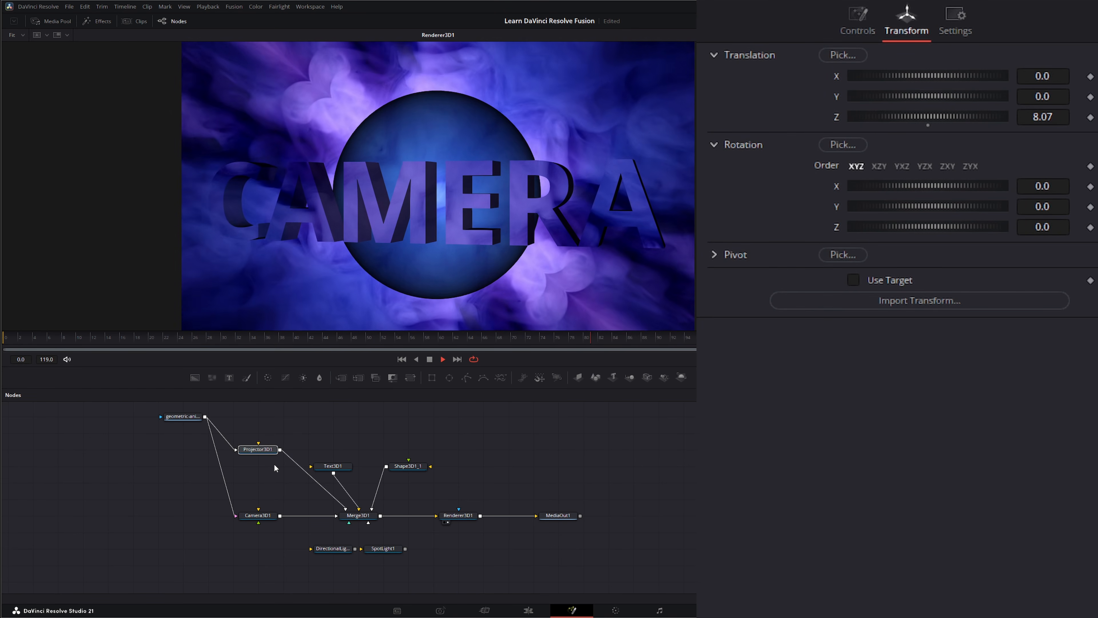
Step: Try the Ambient Light projection mode on Projector3D1 and look through its Fit Method options
left_click(857, 21)
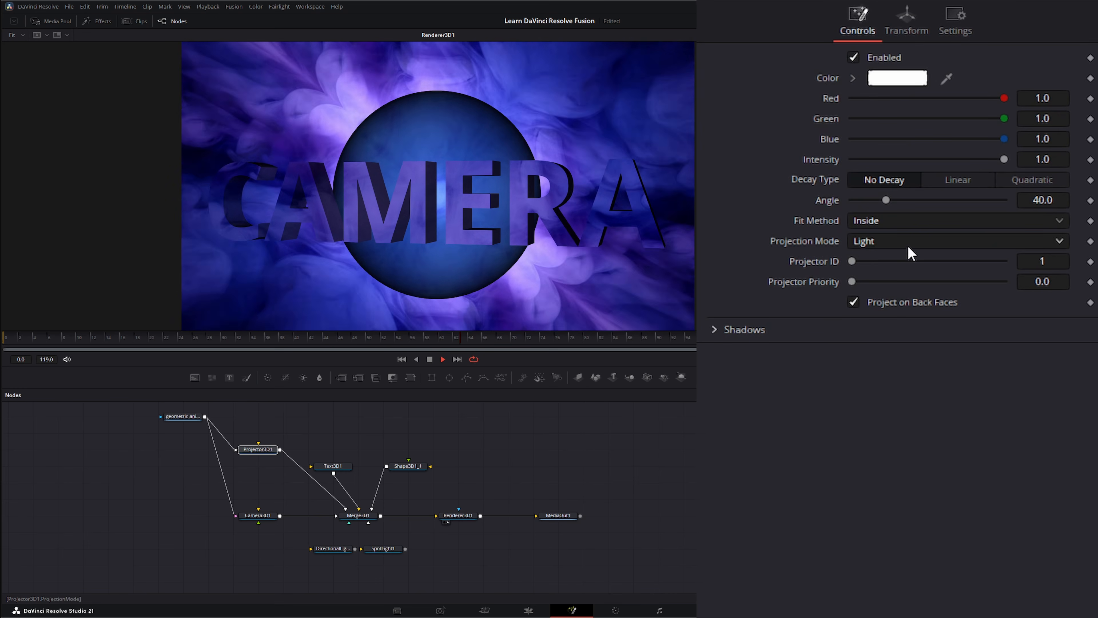
left_click(874, 241)
left_click(903, 281)
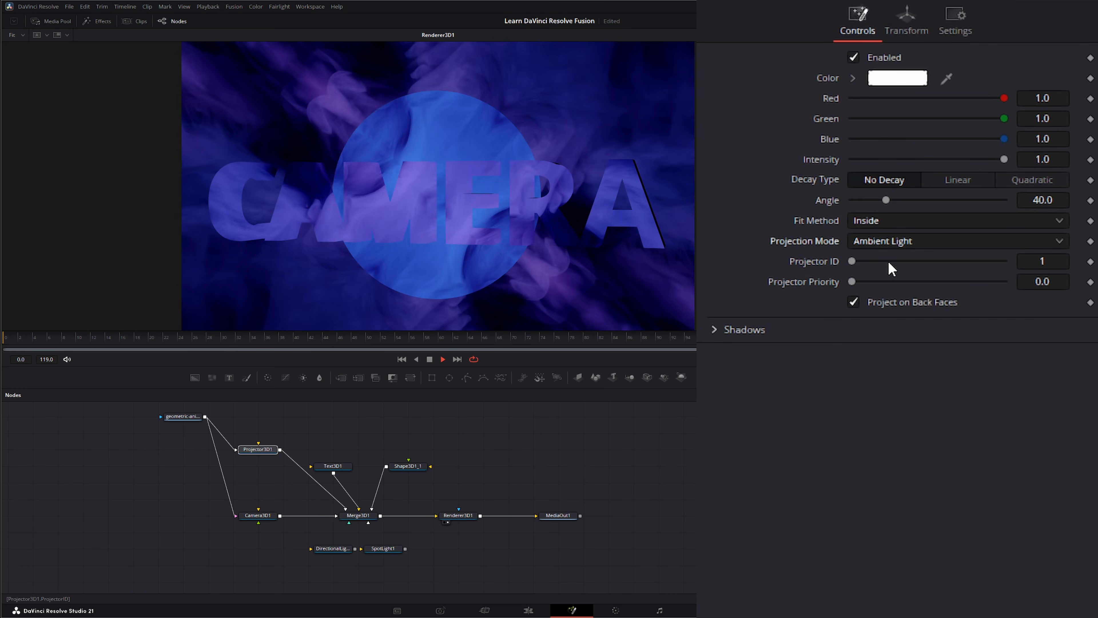
left_click(880, 223)
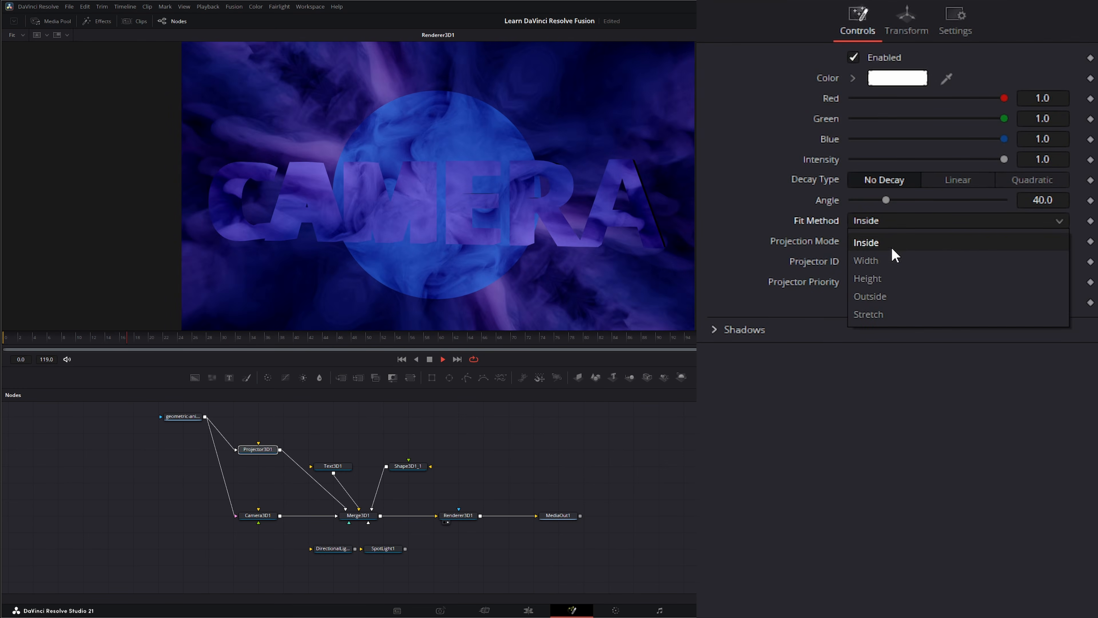
left_click(785, 209)
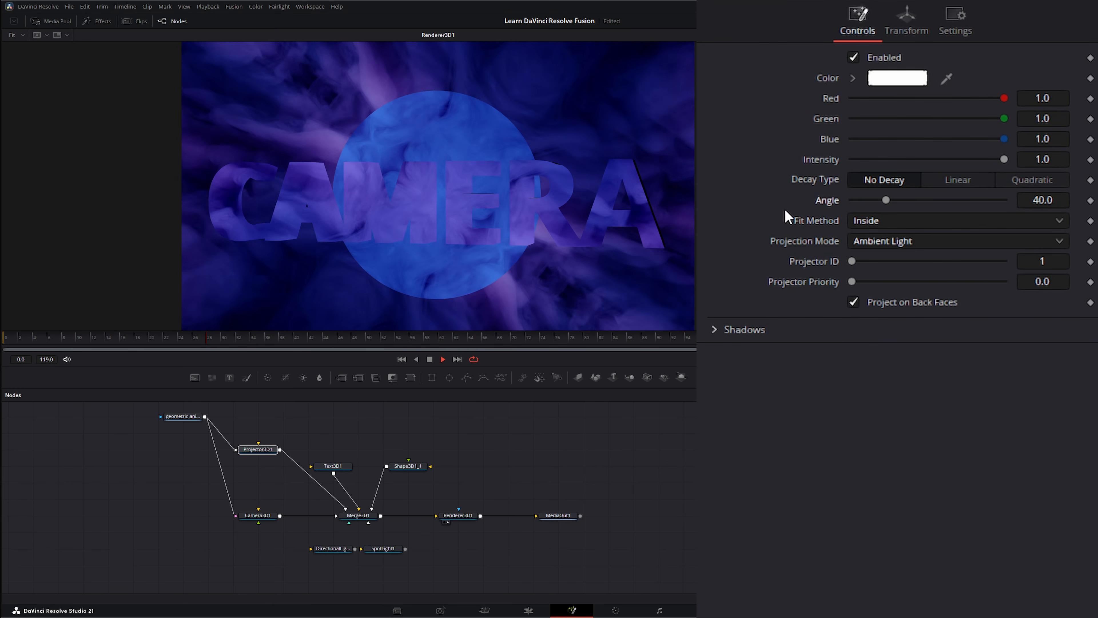
left_click(875, 223)
left_click(808, 480)
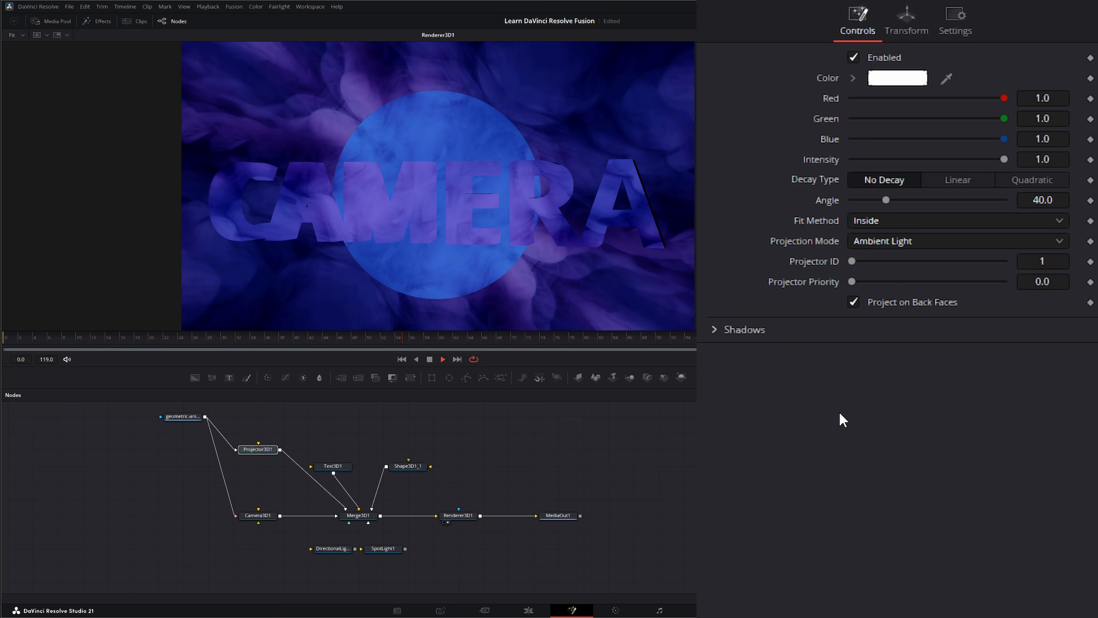
Step: Set Projector3D1's Projection Mode to Light, stop playback and return to the first frame
left_click(898, 243)
left_click(895, 259)
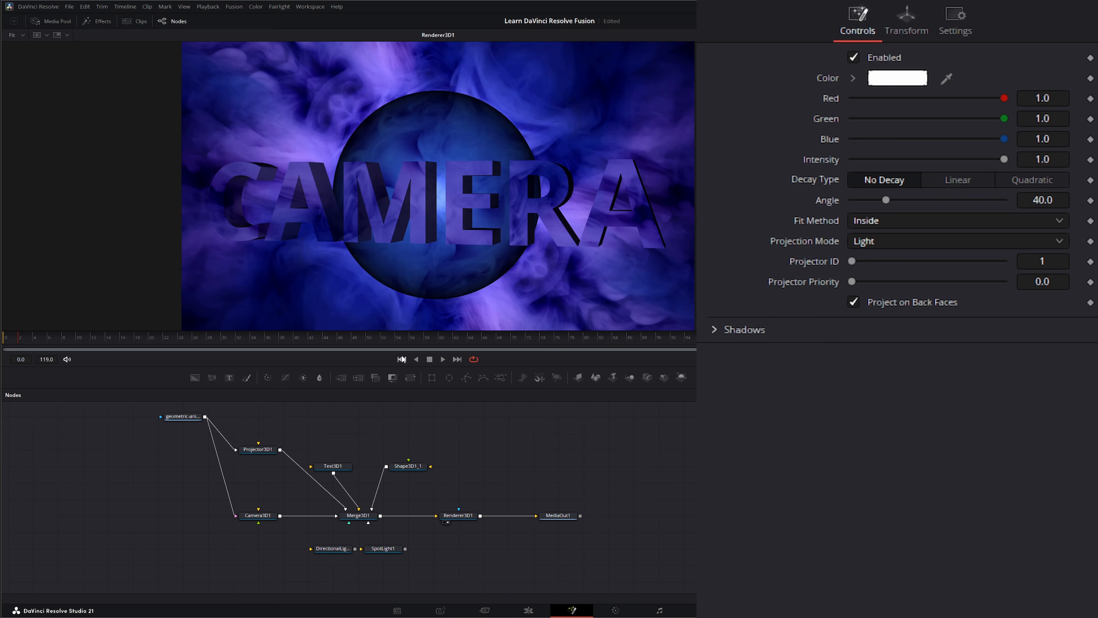
left_click(402, 359)
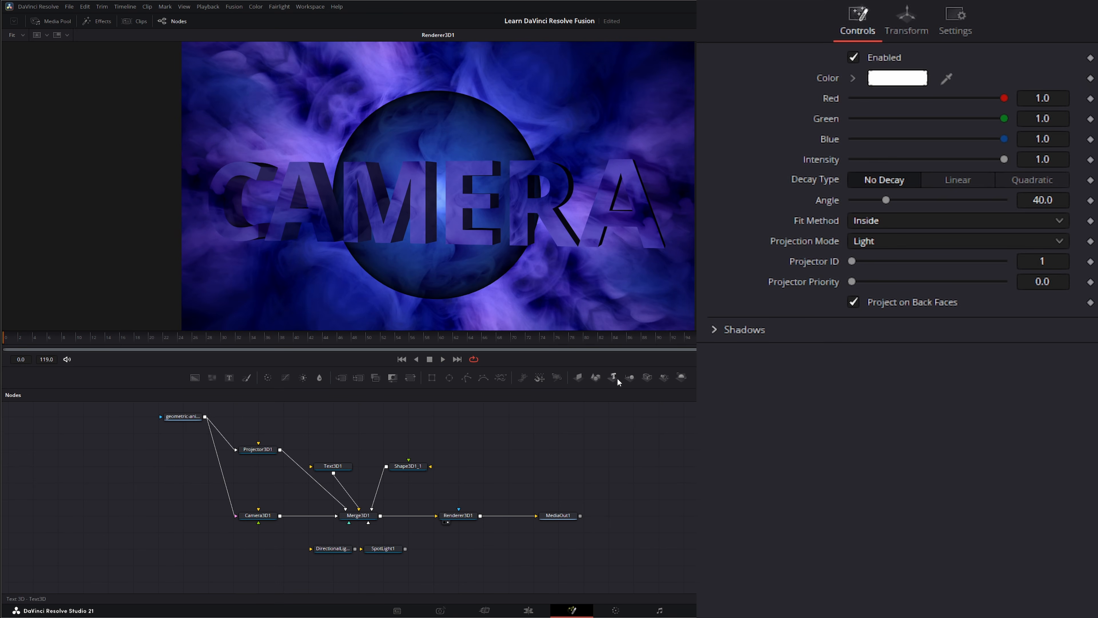
Step: Add a Merge 3D node, detach Projector3D1 from Merge3D1 and connect it to the new Merge3D2
left_click_drag(630, 380, 209, 497)
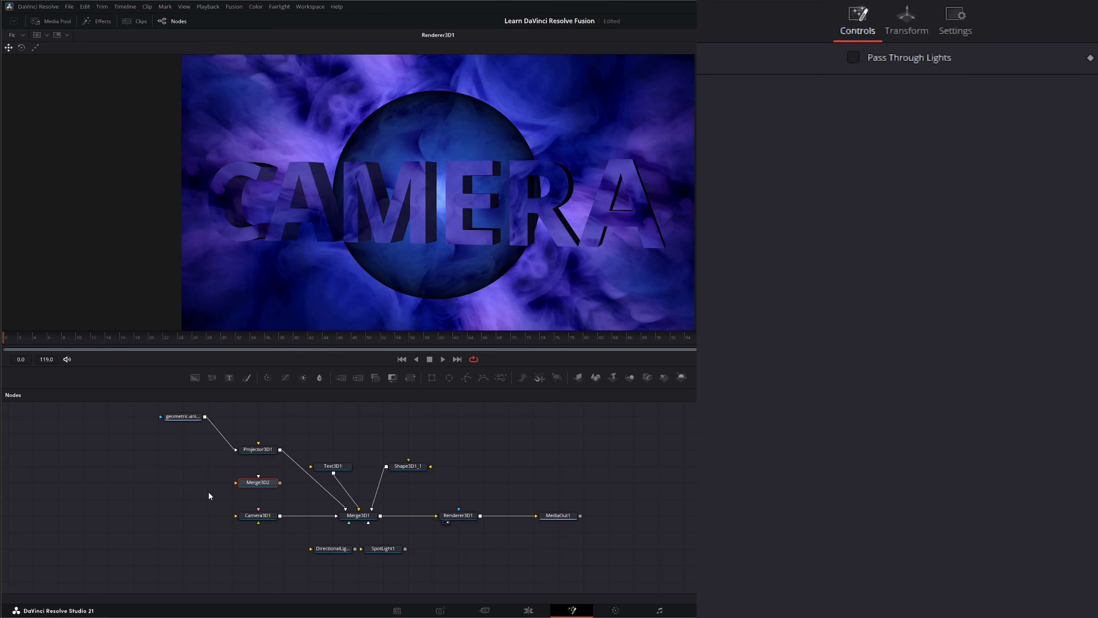
left_click_drag(348, 502, 178, 452)
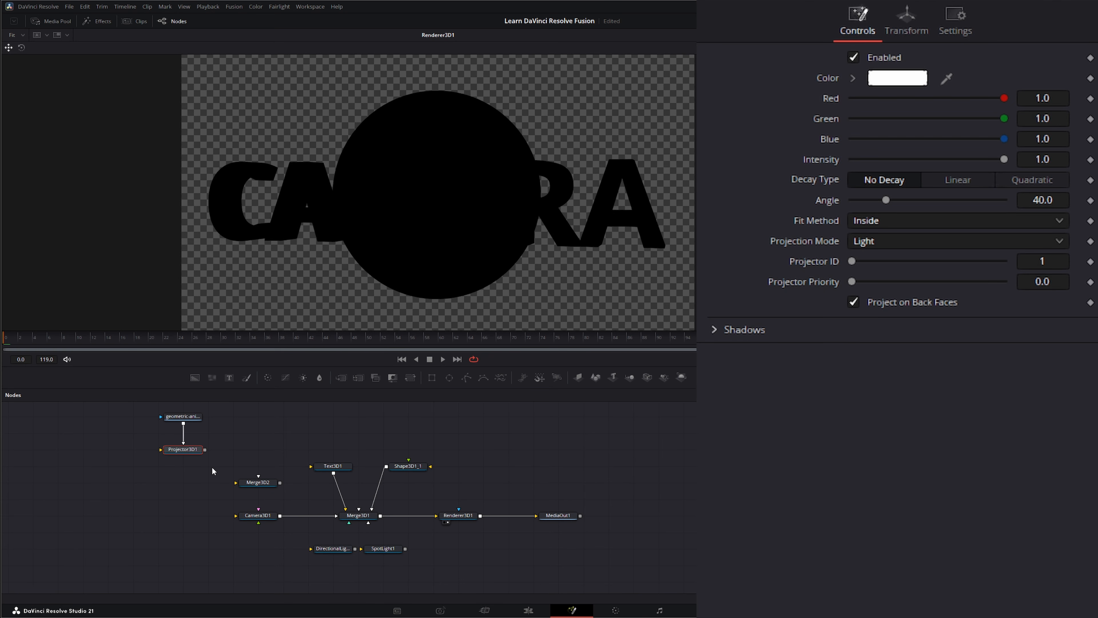
left_click_drag(206, 450, 238, 484)
left_click_drag(226, 444, 289, 492)
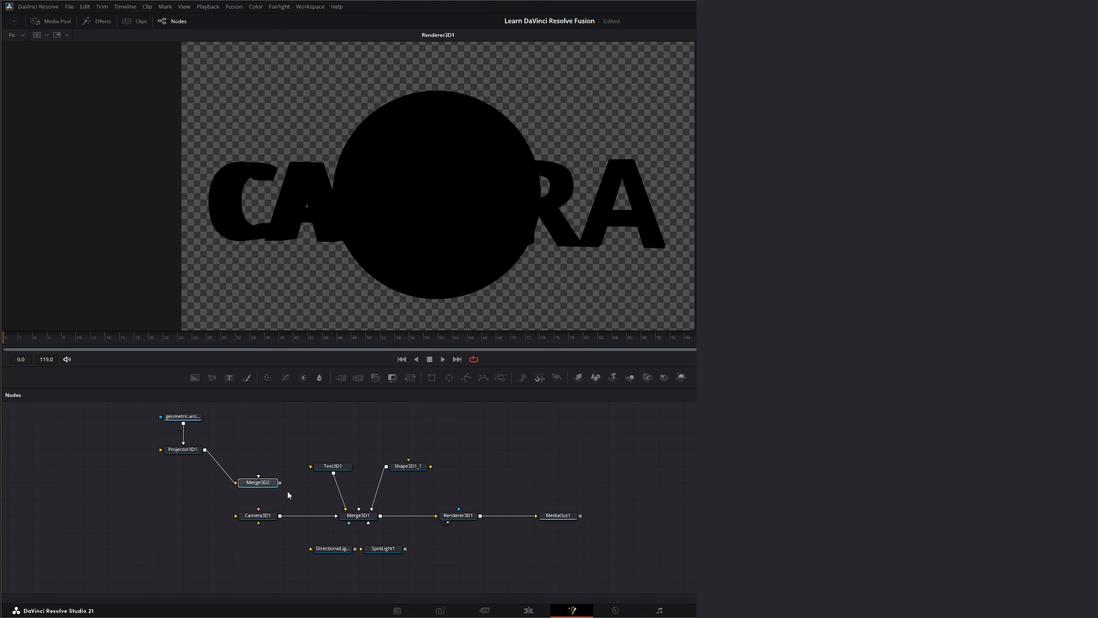
left_click_drag(241, 444, 281, 493)
Step: Reroute Text3D1 from Merge3D1 into Merge3D2, connect Merge3D2's output to Merge3D1, and play the result
left_click_drag(338, 470, 262, 420)
left_click_drag(346, 509, 336, 434)
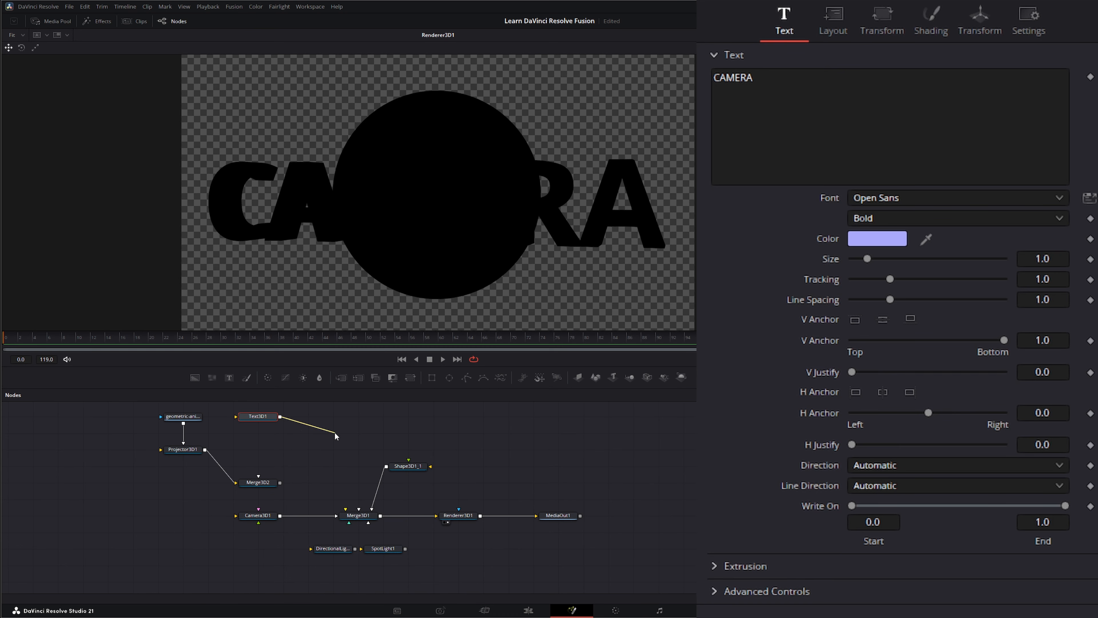
left_click_drag(261, 473, 259, 477)
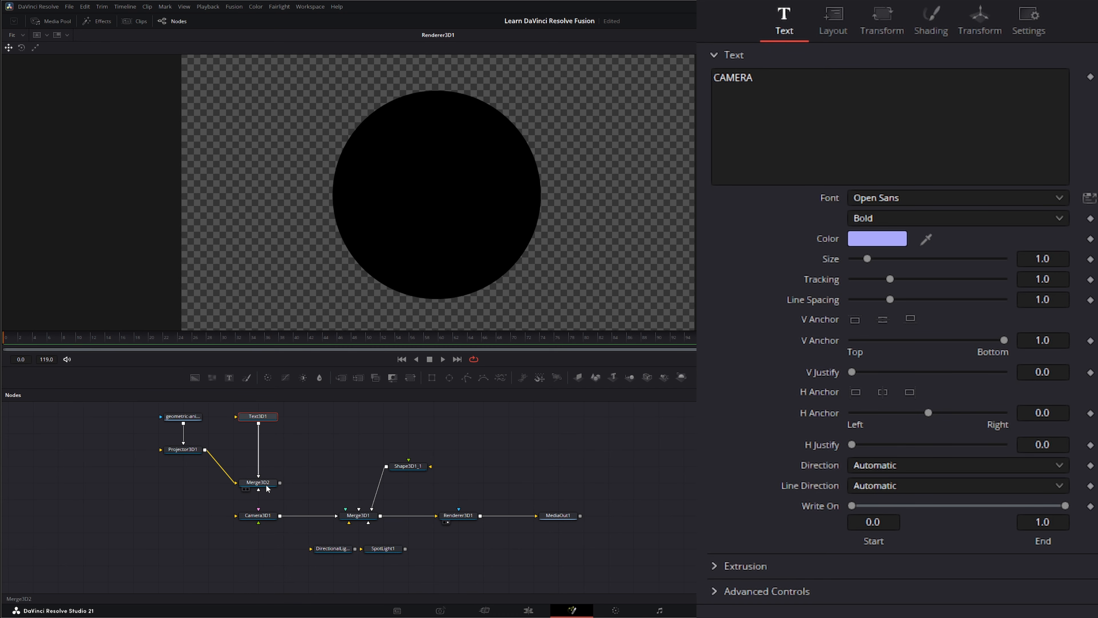
left_click_drag(305, 492, 348, 515)
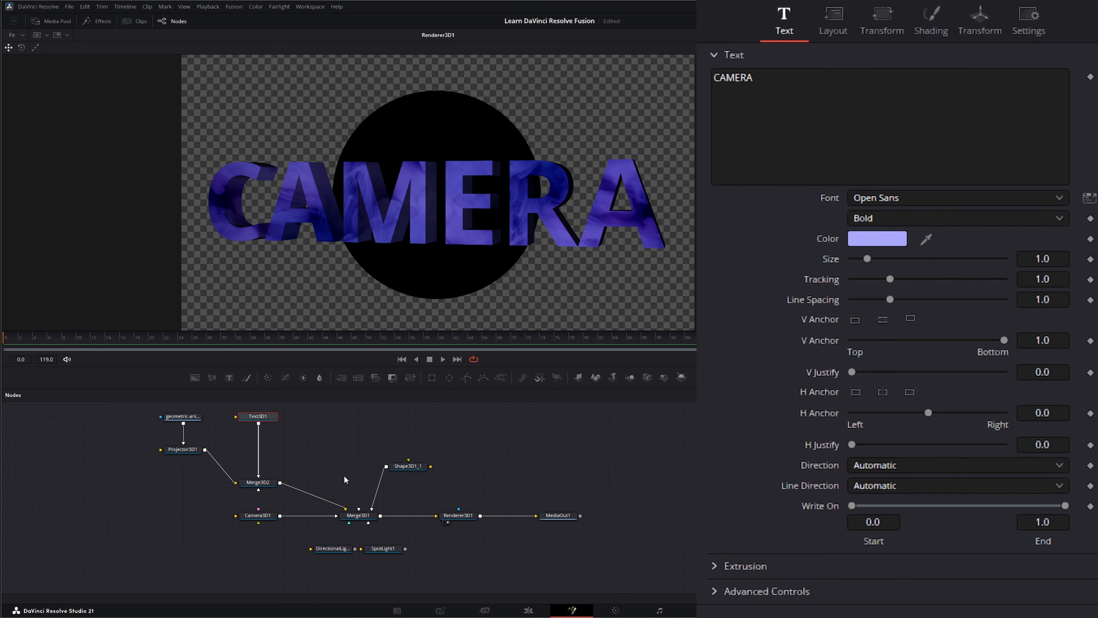
left_click(442, 359)
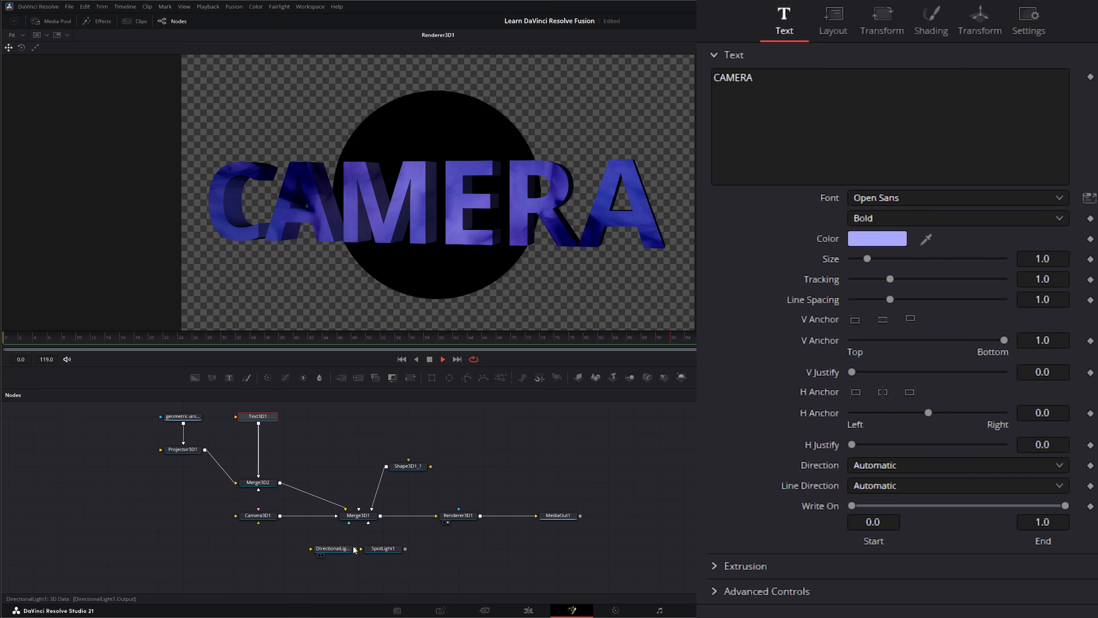
Step: Connect DirectionalLight1 to Merge3D1, compare the lighting, and replace it with SpotLight1
left_click_drag(333, 551, 349, 523)
key("space")
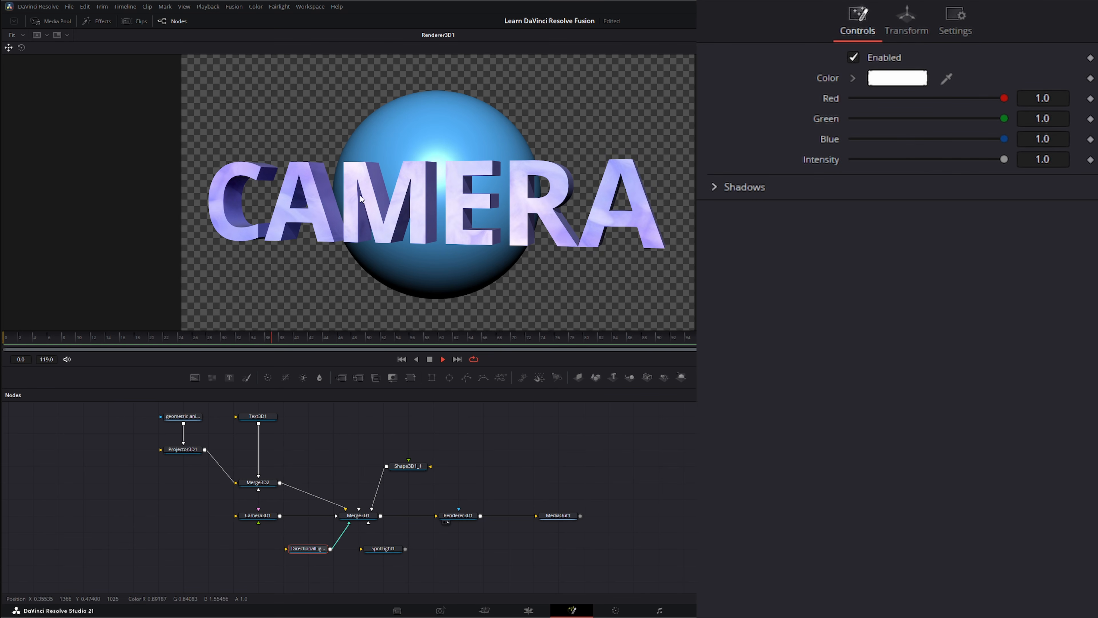
mouse_move(349, 523)
left_mouse_down()
mouse_move(337, 548)
mouse_move(406, 547)
mouse_move(368, 522)
left_mouse_up()
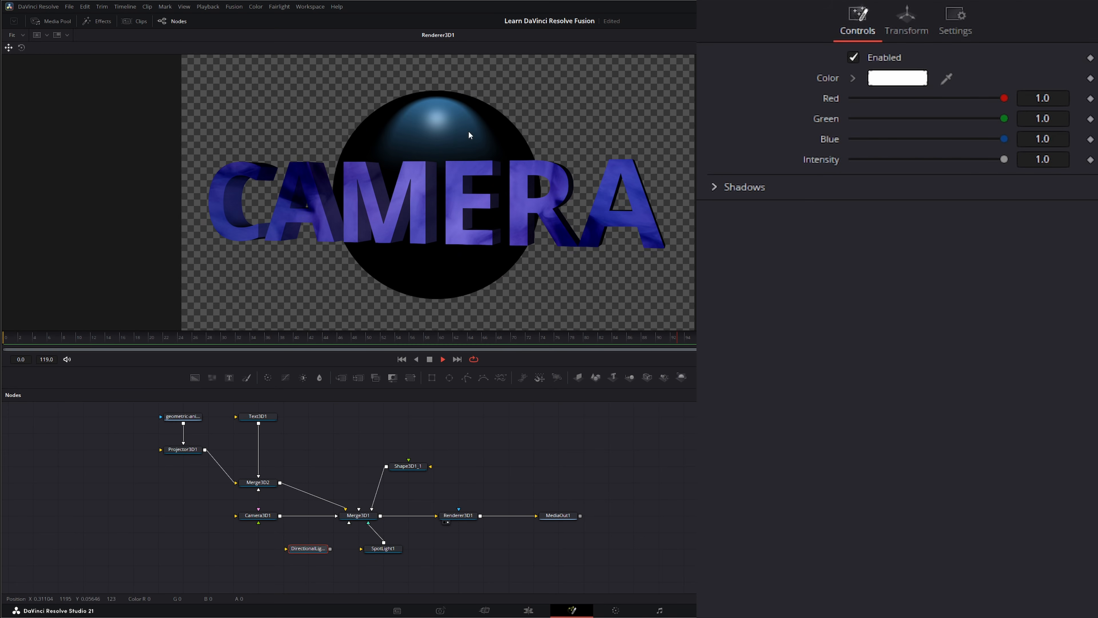
Step: Set SpotLight1's Intensity to 0.936 and Cone Angle to 61.12, and stop playback
left_click(383, 548)
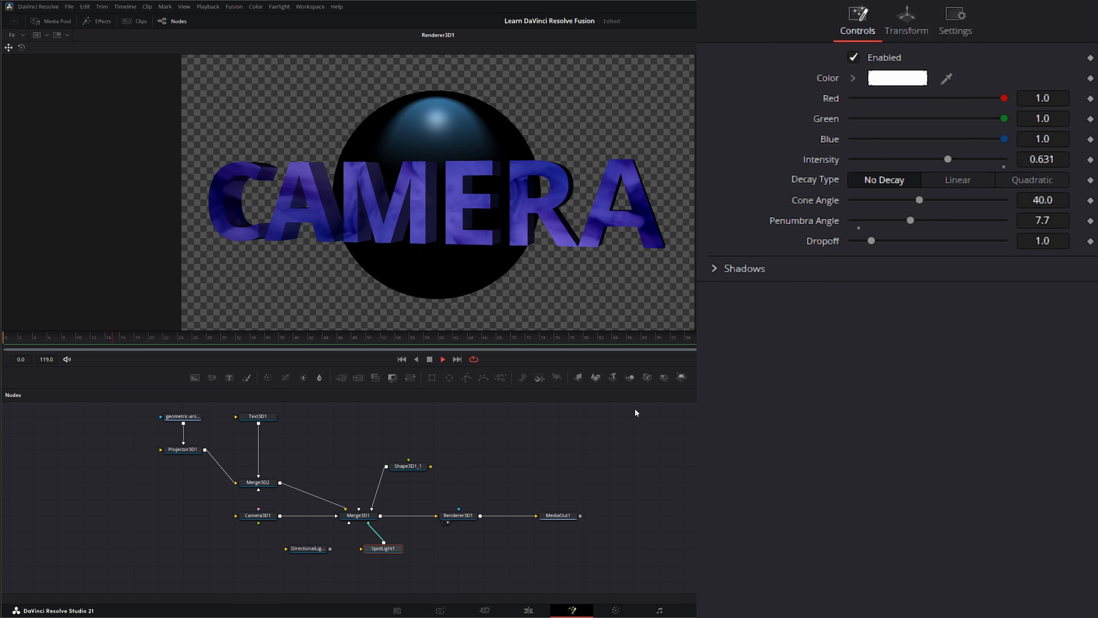
left_click_drag(953, 159, 990, 159)
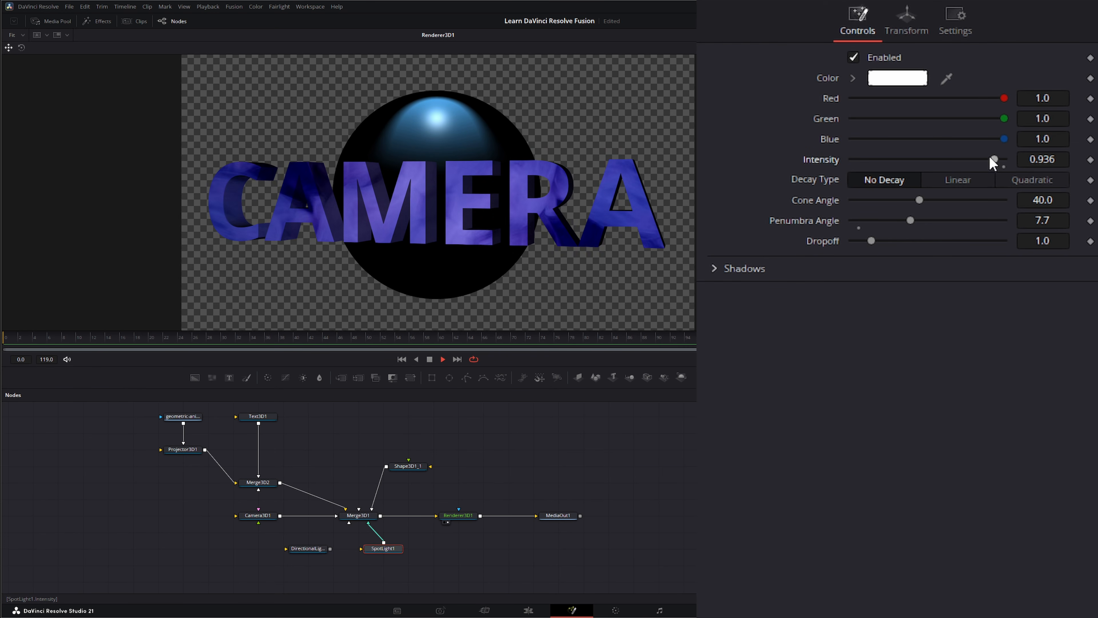
left_click_drag(919, 200, 954, 200)
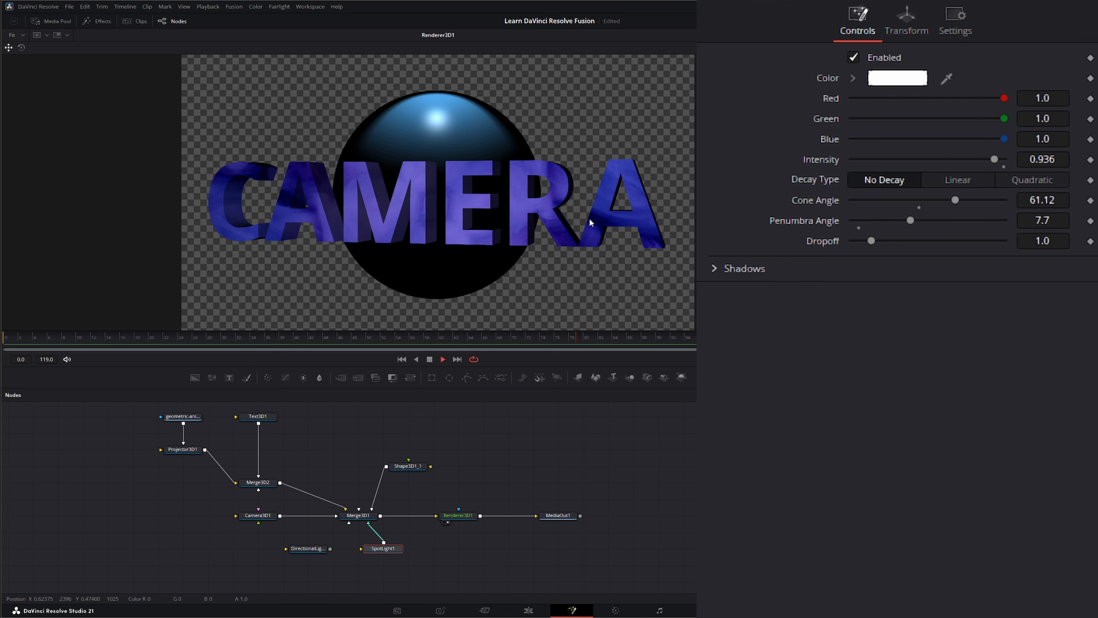
key("space")
Step: Disconnect Merge3D2 from Merge3D1 and Text3D1 from Merge3D2, and move the projector setup away from the main node chain
left_click_drag(181, 453, 177, 492)
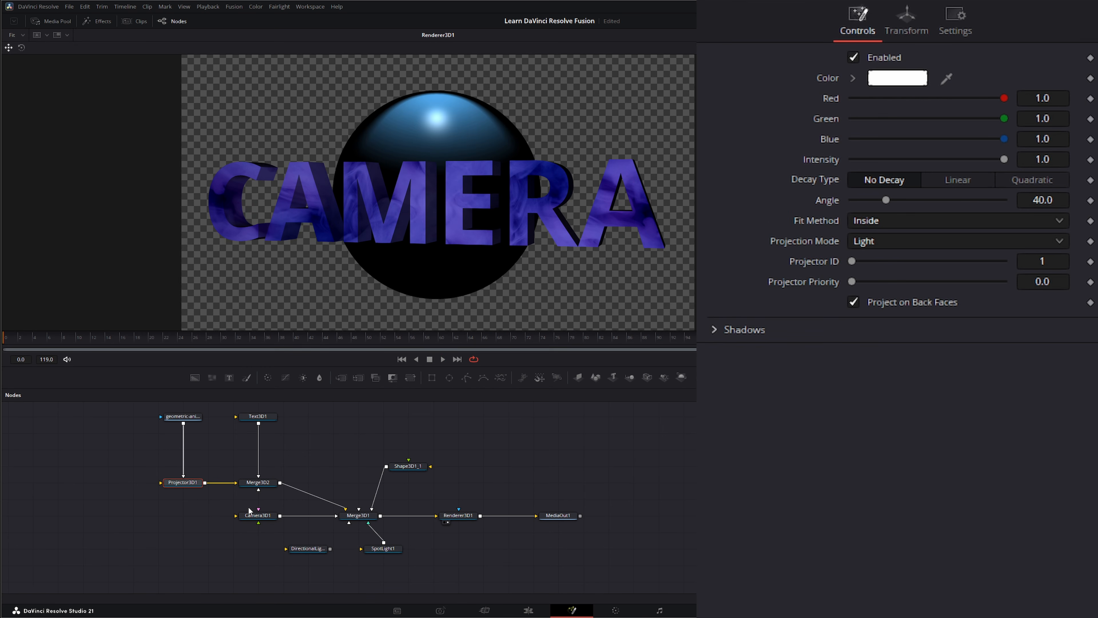
left_click(261, 517)
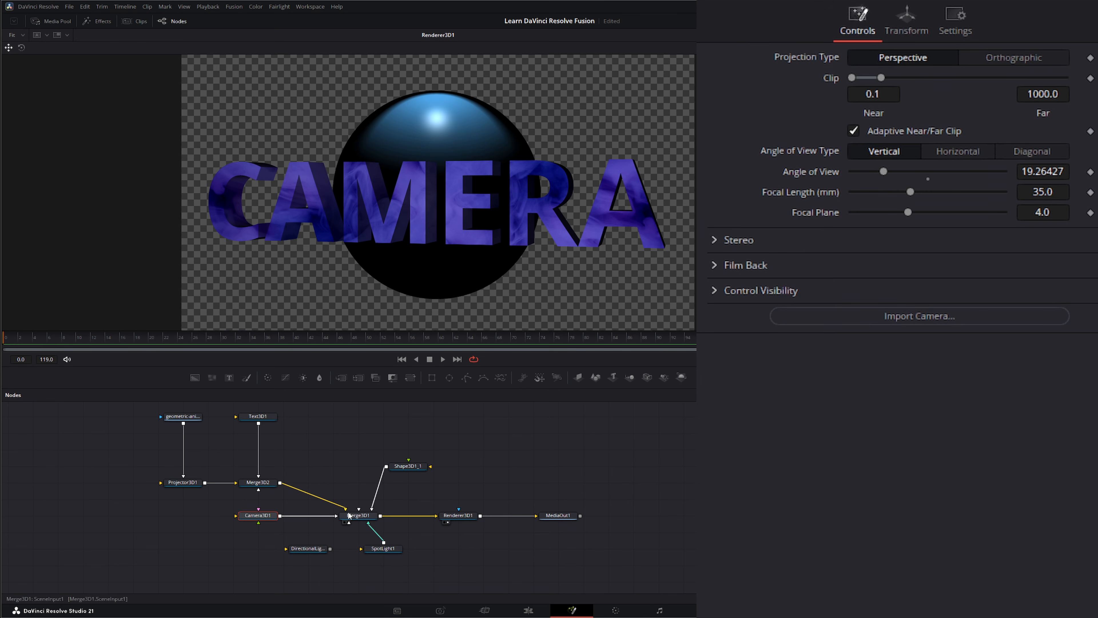
left_click_drag(346, 509, 317, 498)
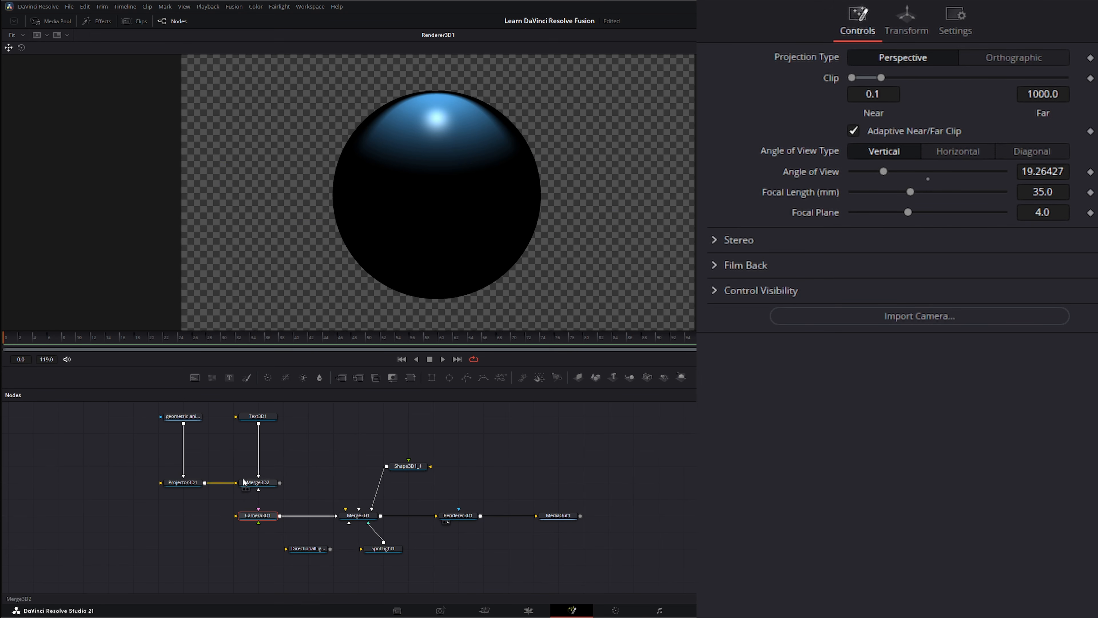
left_click_drag(132, 408, 283, 495)
left_click_drag(268, 485, 265, 450)
left_click(177, 459)
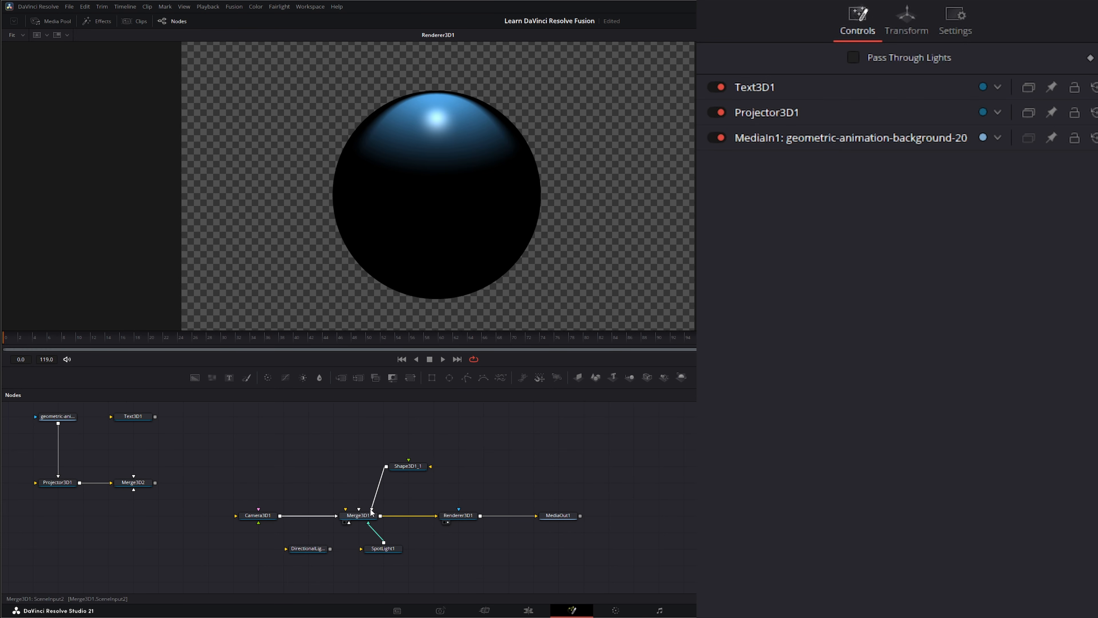
Step: Disconnect Shape3D1_1 and SpotLight1 from Merge3D1, and place the shape beside Text3D1
left_click_drag(371, 509, 196, 417)
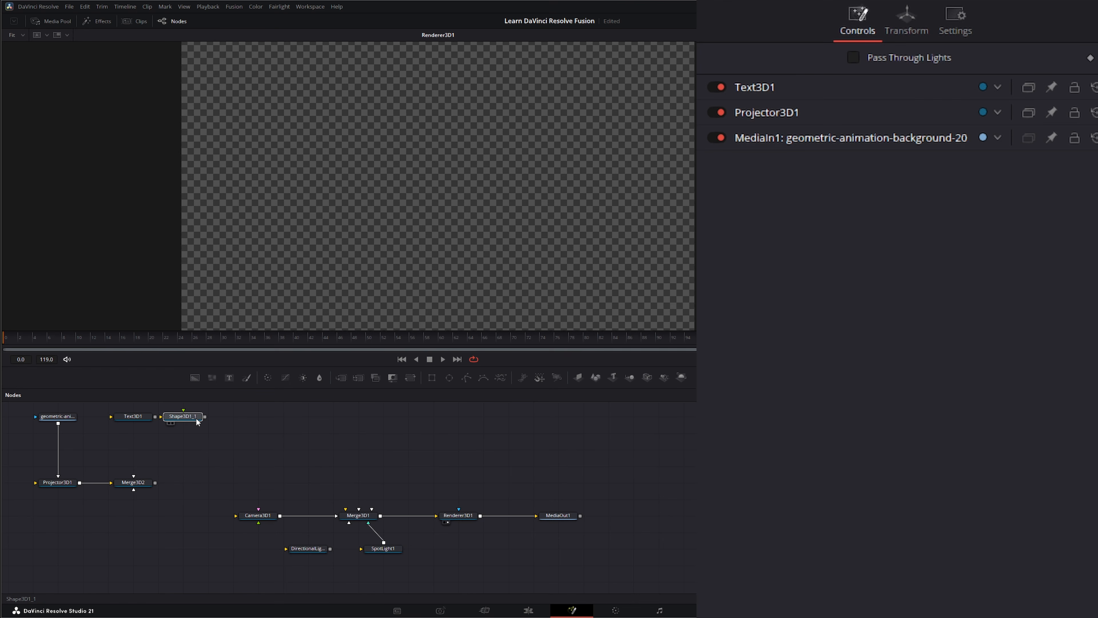
left_click_drag(369, 524, 381, 536)
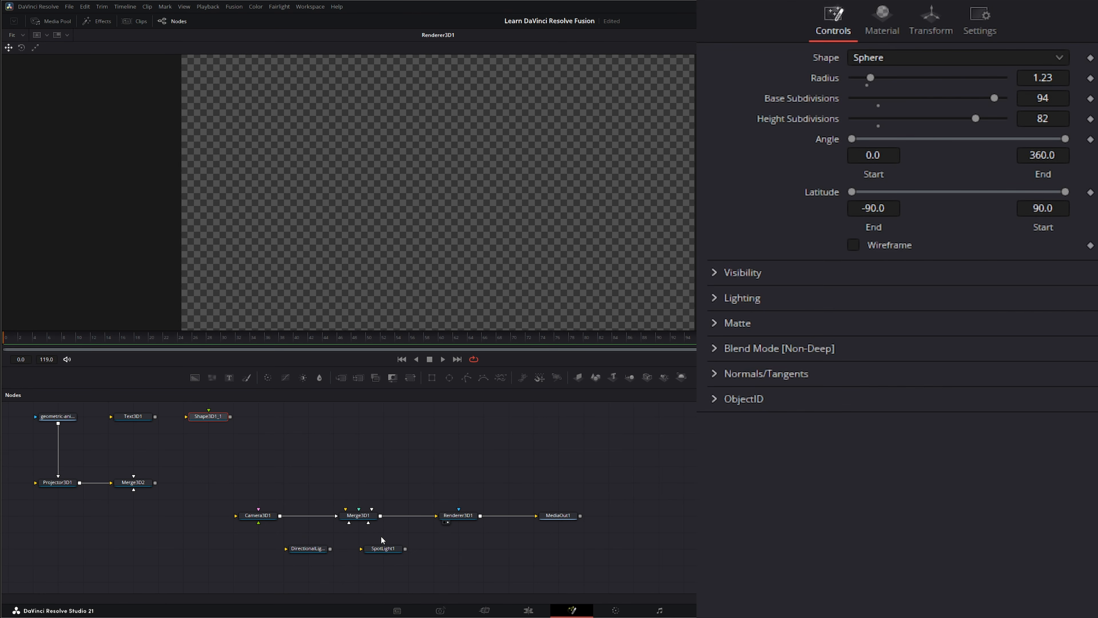
left_click(319, 438)
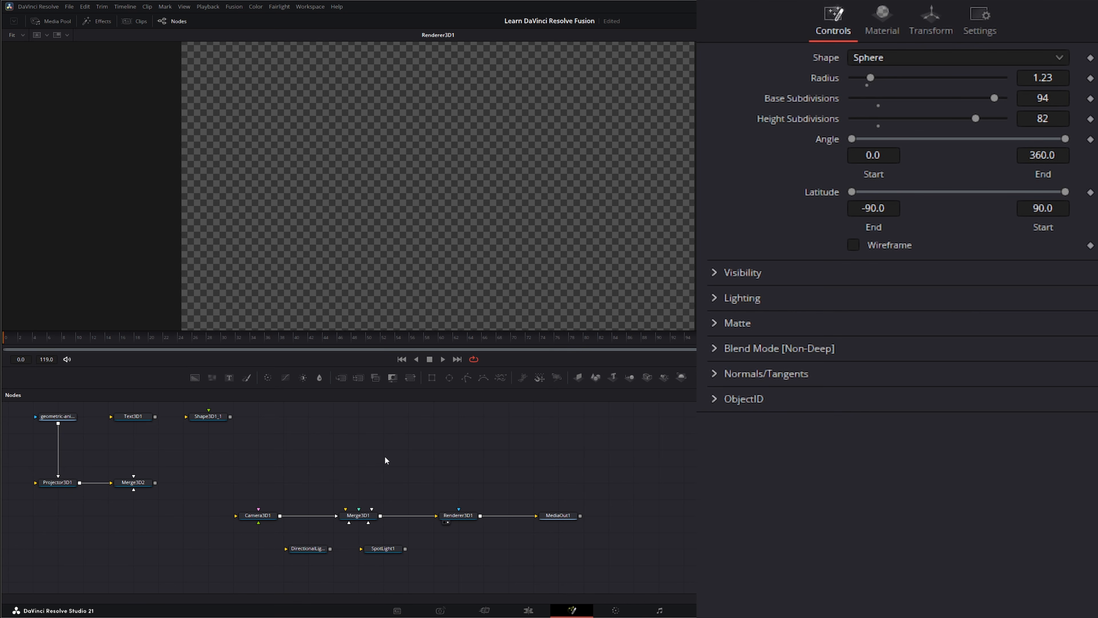
Step: Add a Spherical Camera node above Camera3D1, connect it to Merge3D1 in Camera3D1's place, and view Merge3D1
key("shift+space")
type("sh")
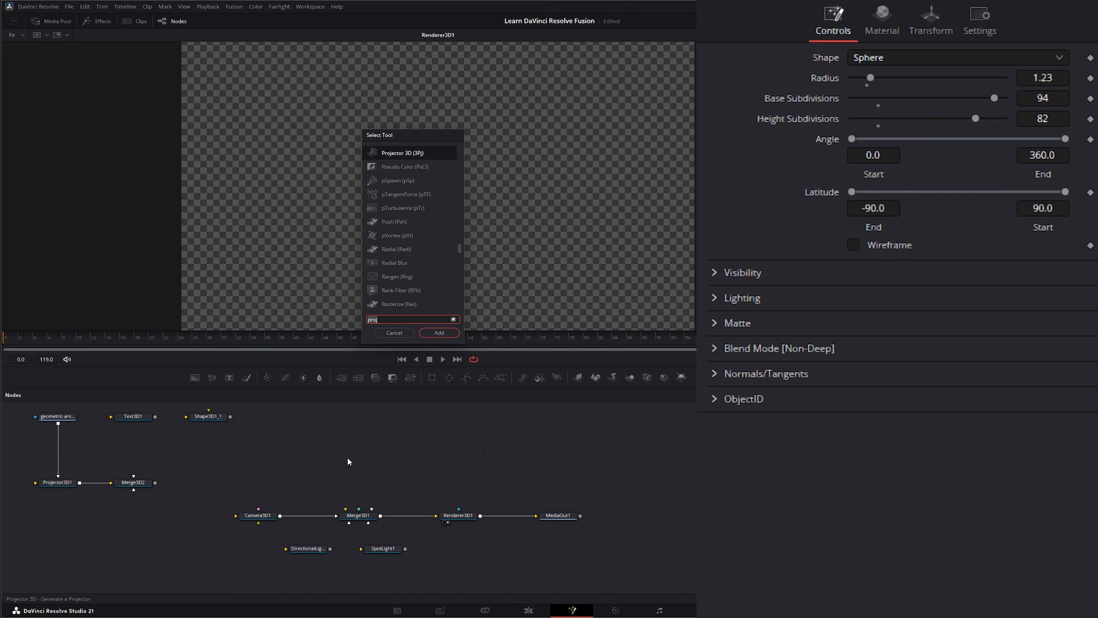
key("BackSpace")
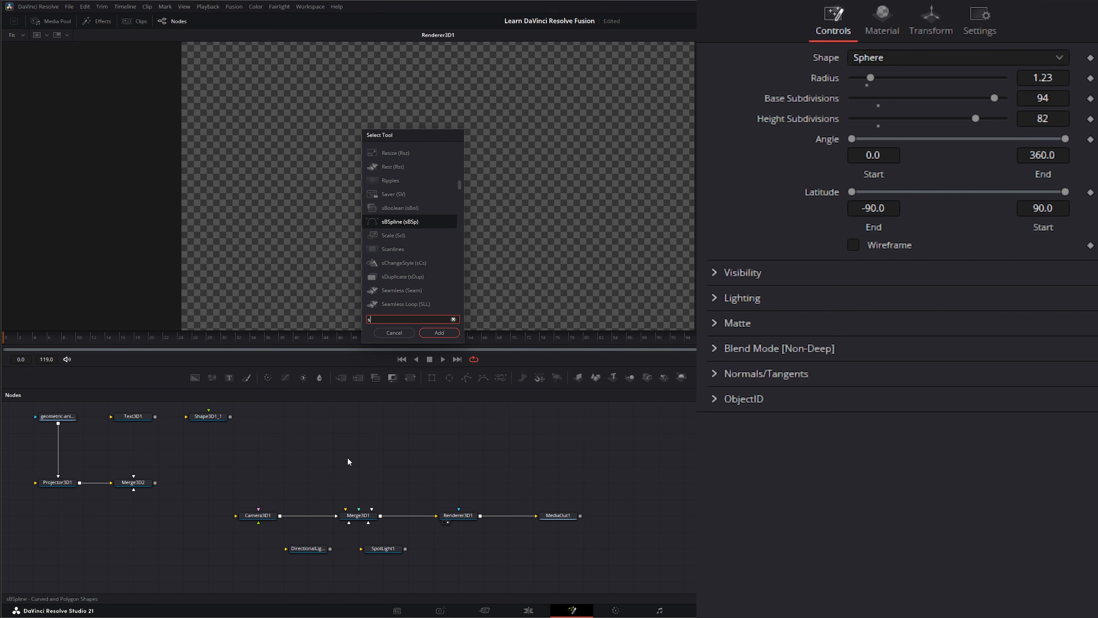
type("ph")
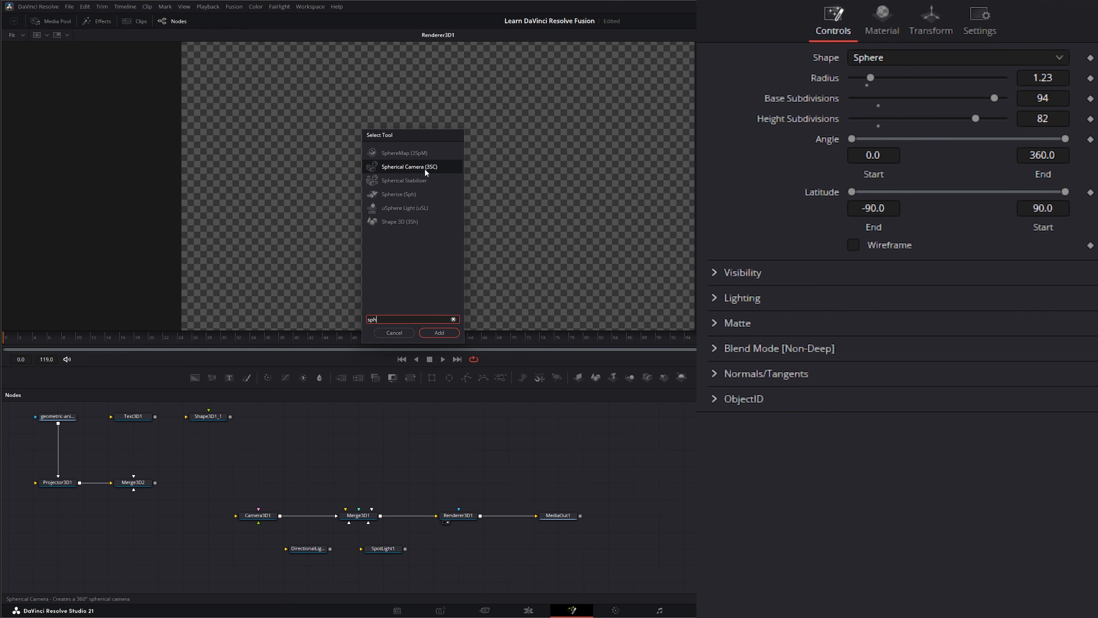
left_click(452, 334)
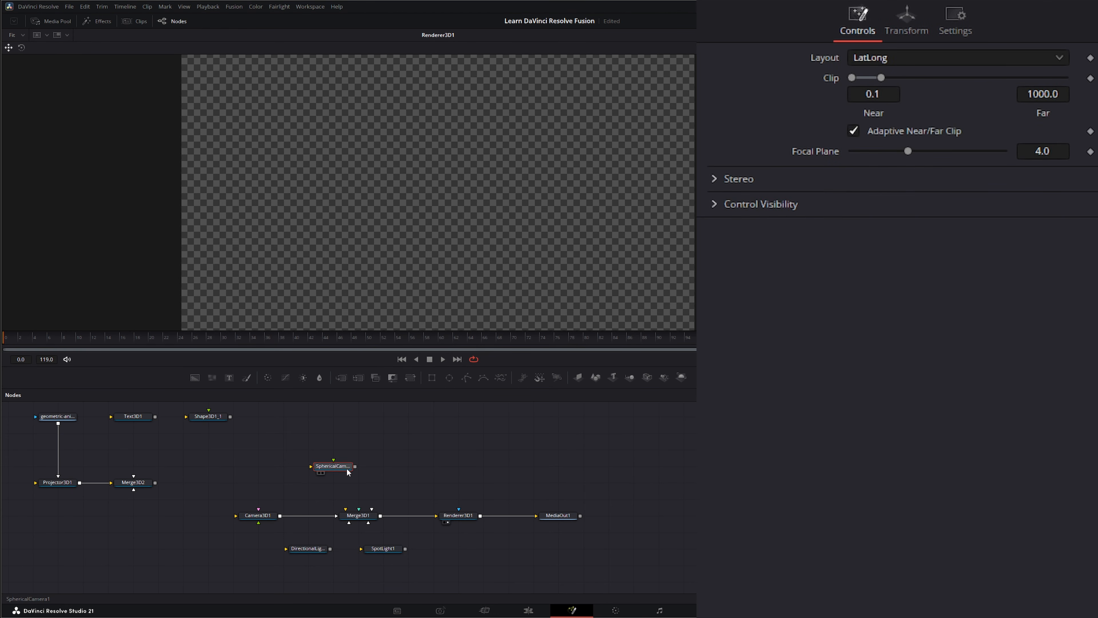
left_click_drag(335, 470, 308, 509)
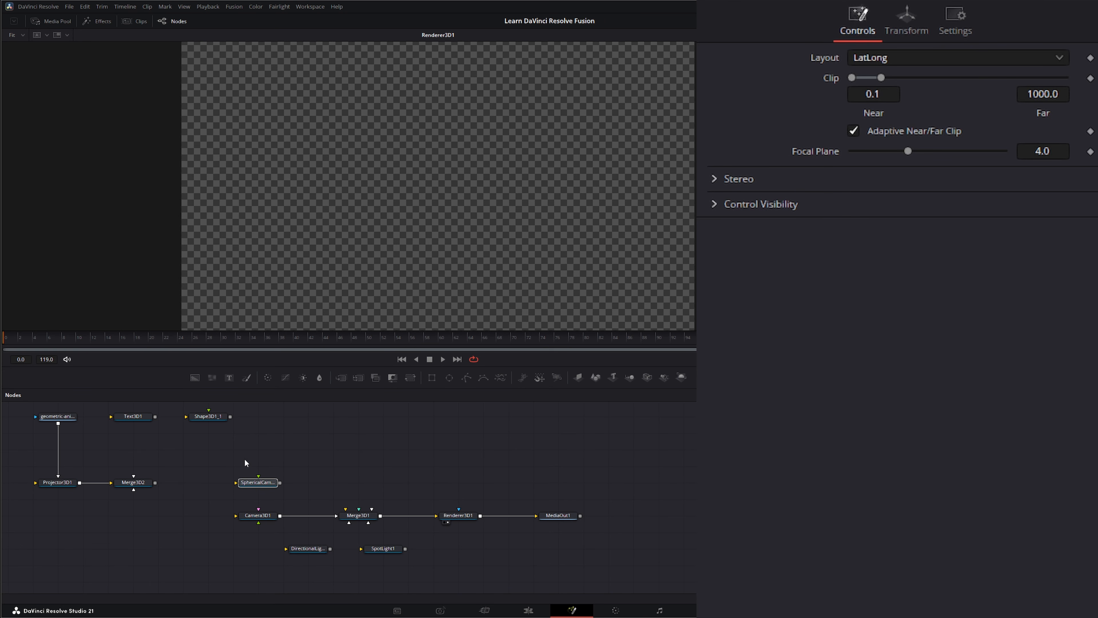
left_click_drag(217, 453, 381, 264)
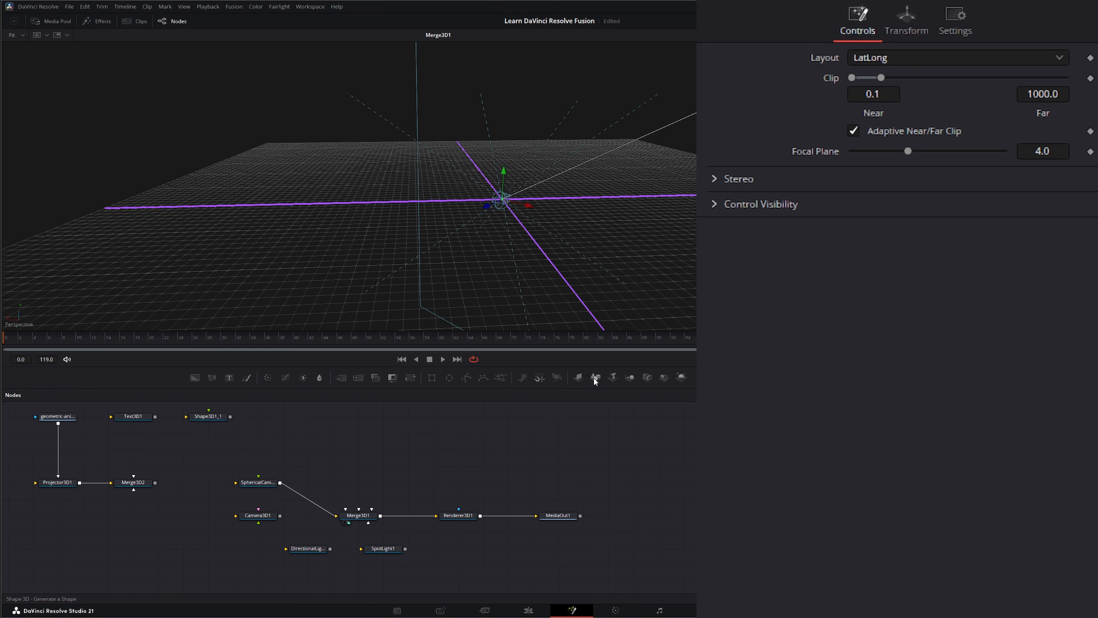
Step: Add a Shape 3D node to Merge3D1 as a Sphere with Radius 10.0, Base Subdivisions 74 and Height Subdivisions 87
left_click_drag(595, 377, 363, 517)
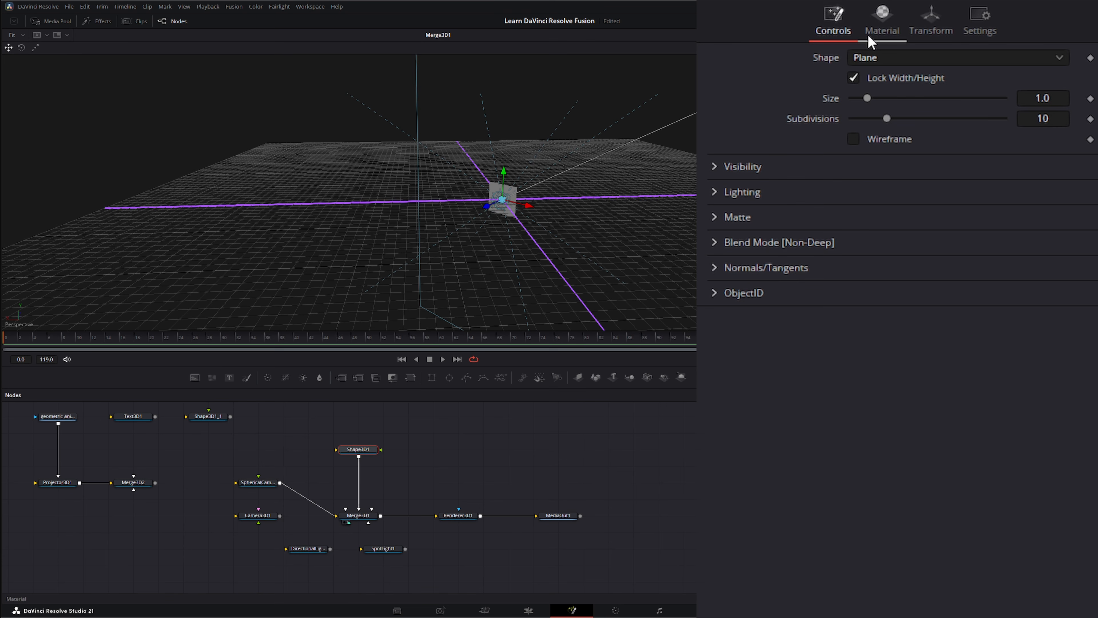
left_click(875, 55)
left_click(887, 114)
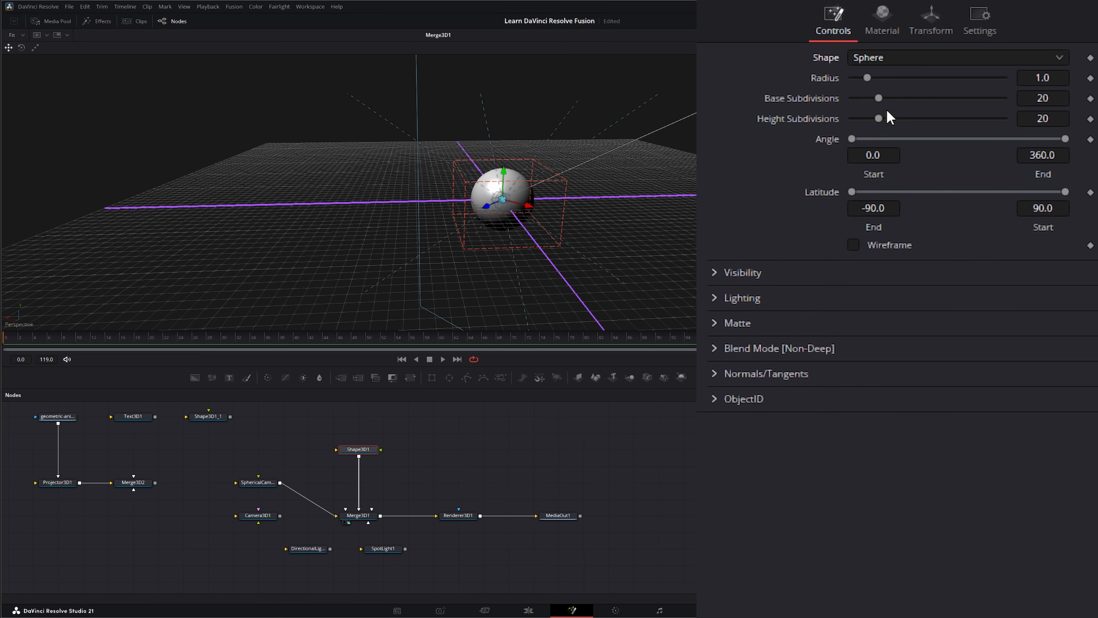
left_click_drag(867, 77, 1076, 100)
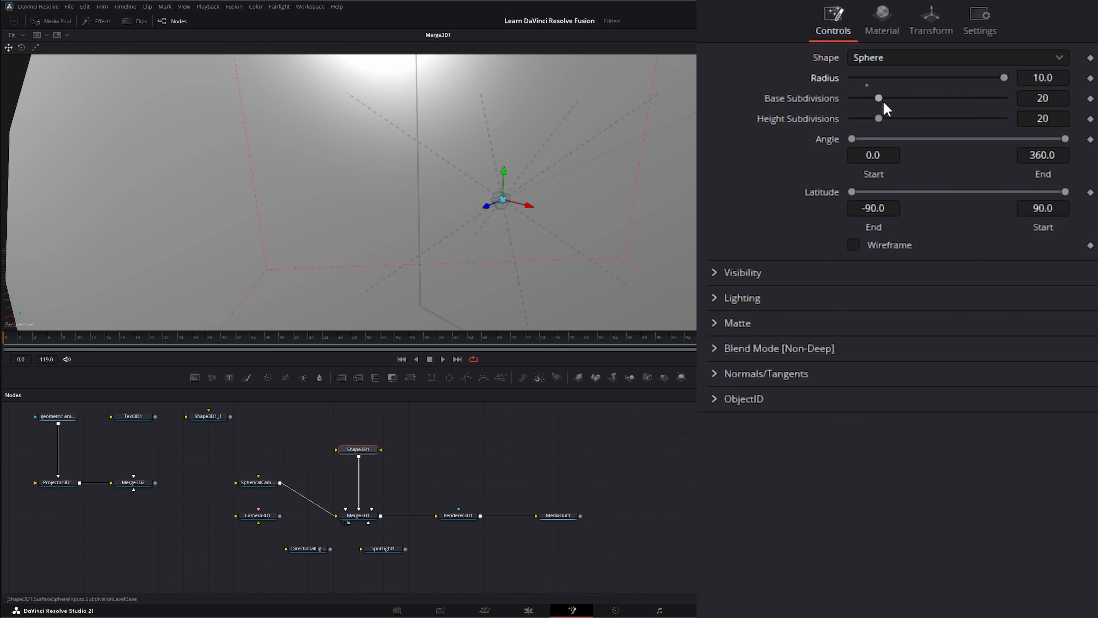
left_click_drag(881, 98, 965, 98)
left_click_drag(875, 122, 981, 118)
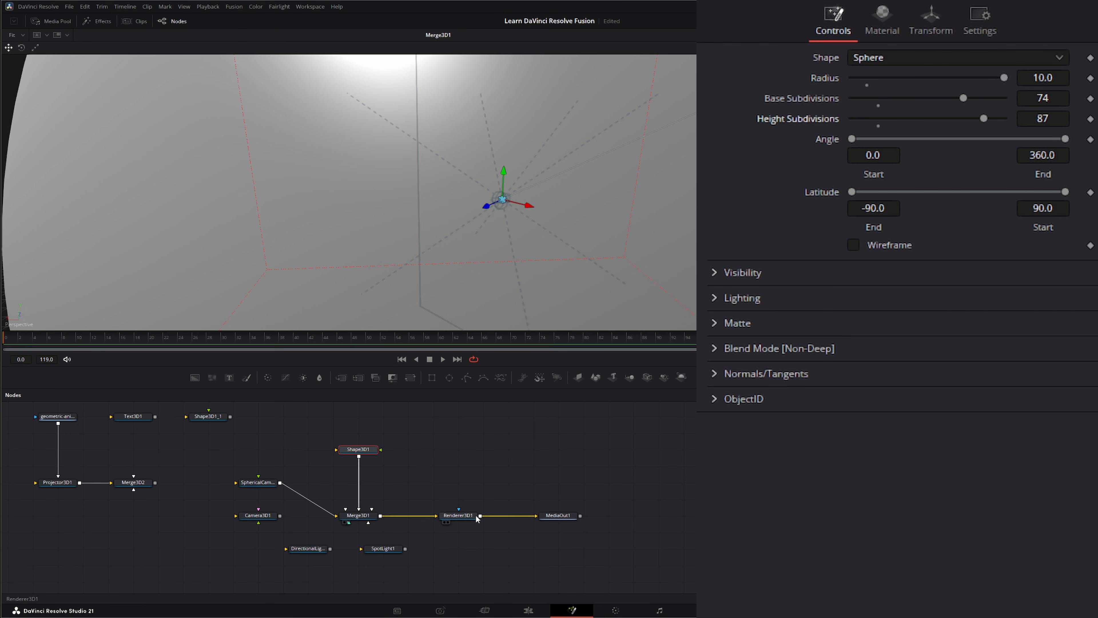
Step: View Renderer3D1's output, and examine in Merge3D1's 3D view how the sphere surrounds the spherical camera
left_click(448, 522)
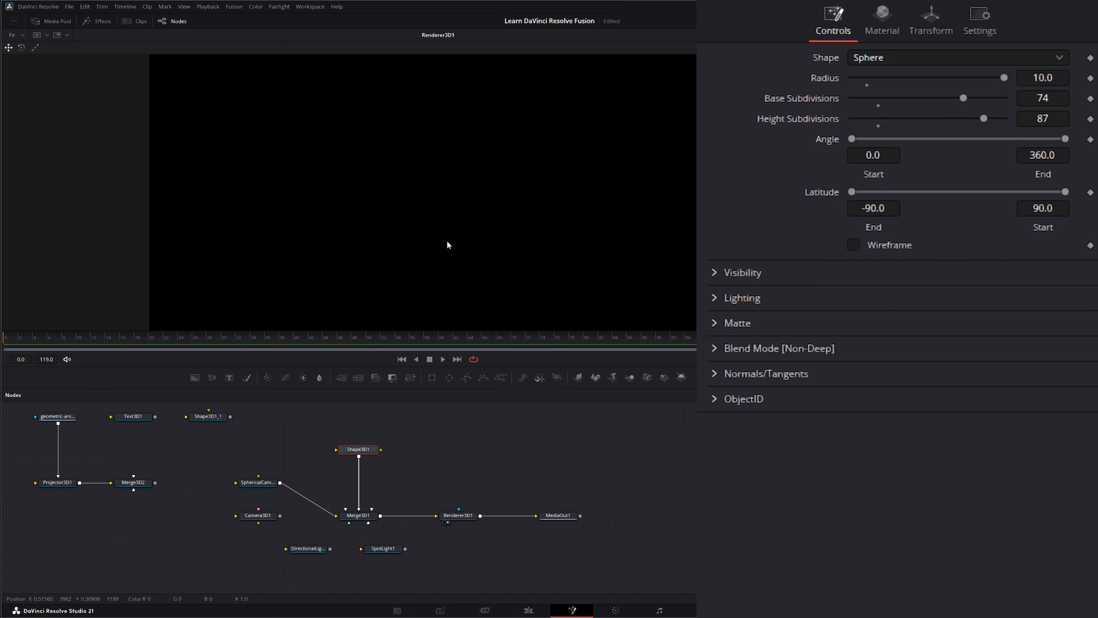
left_click_drag(207, 453, 287, 498)
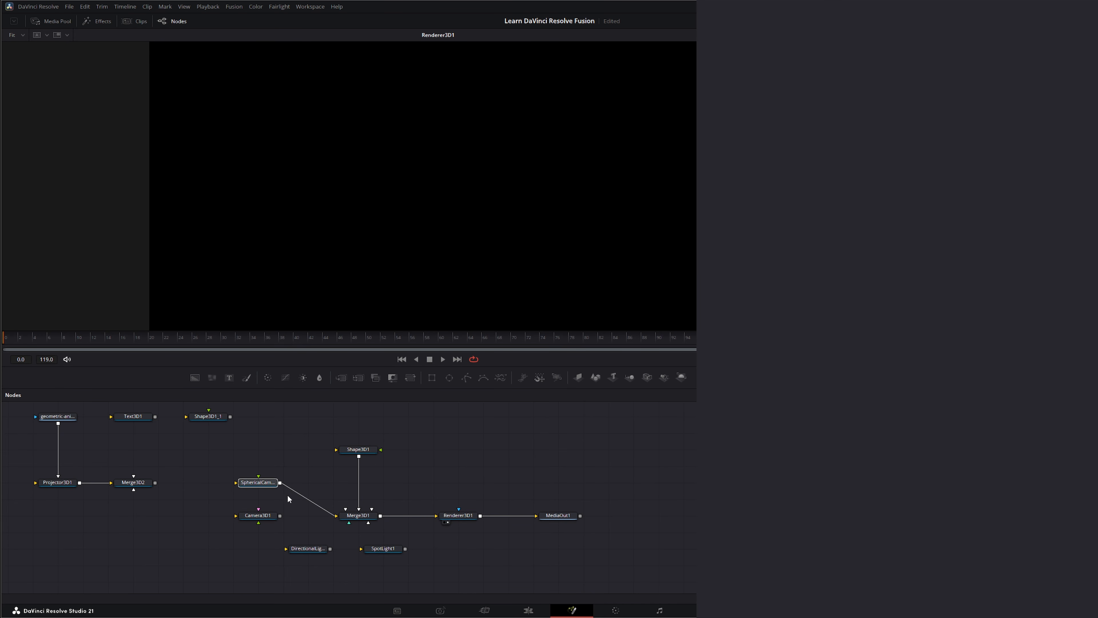
left_click(345, 522)
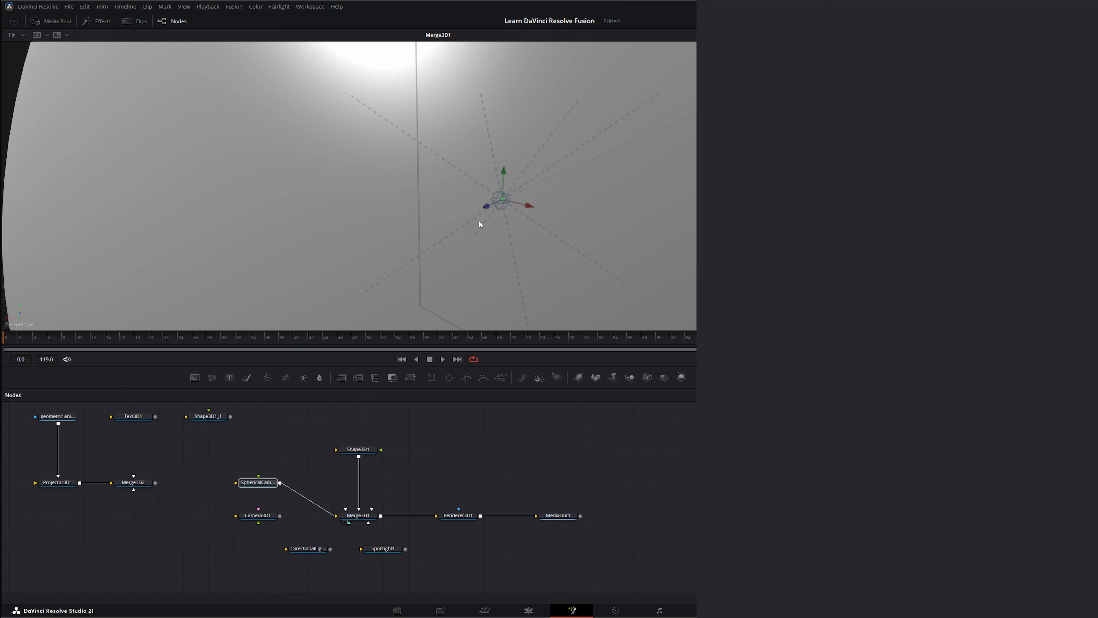
scroll(480, 224, "down", 3)
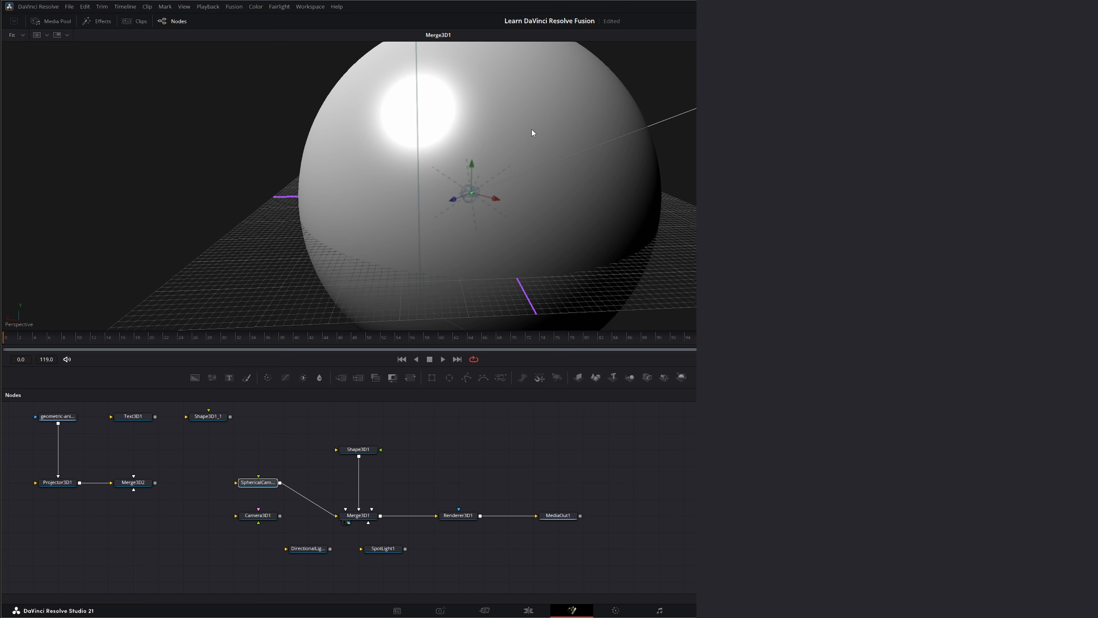
Step: Bring drakensberg_solitary_mountain_4k.exr into the composition as a media node beside Shape3D1 and view it
left_click(470, 228)
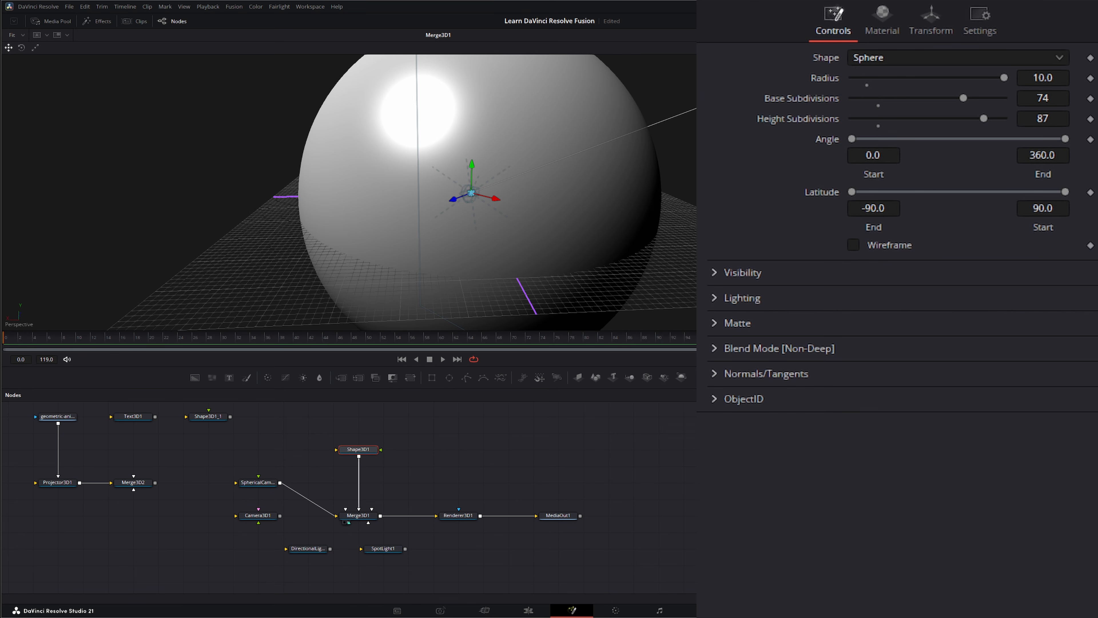
left_click_drag(692, 446, 463, 246)
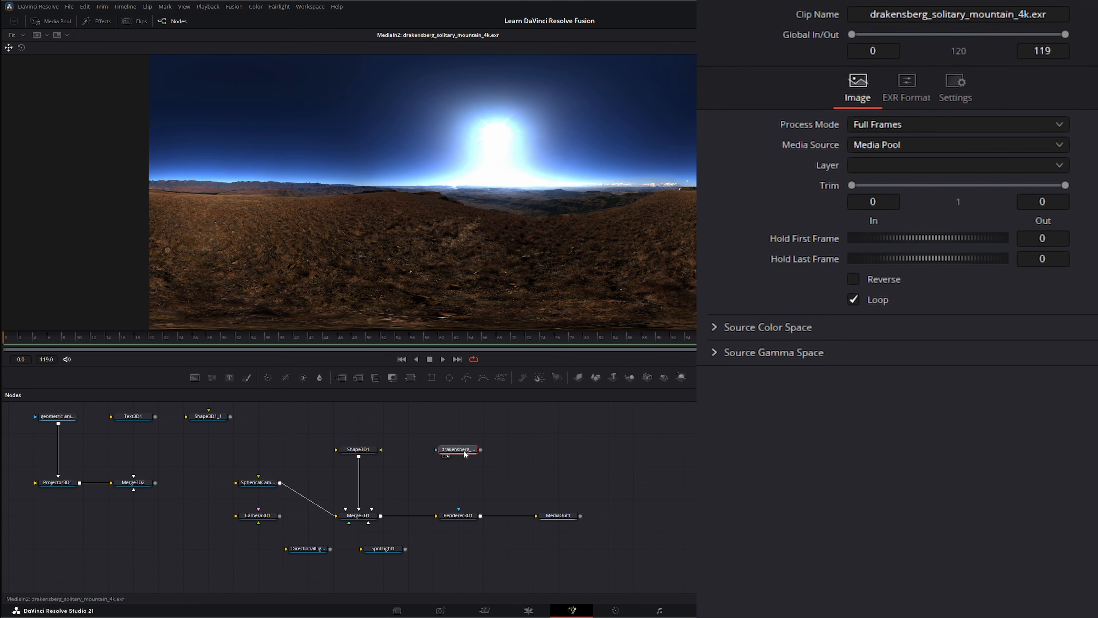
Step: Connect the drakensberg_solitary_mountain_4k.exr node to Shape3D1, place it above the shape, view Renderer3D1, and select Shape3D1
left_click_drag(474, 456, 380, 451)
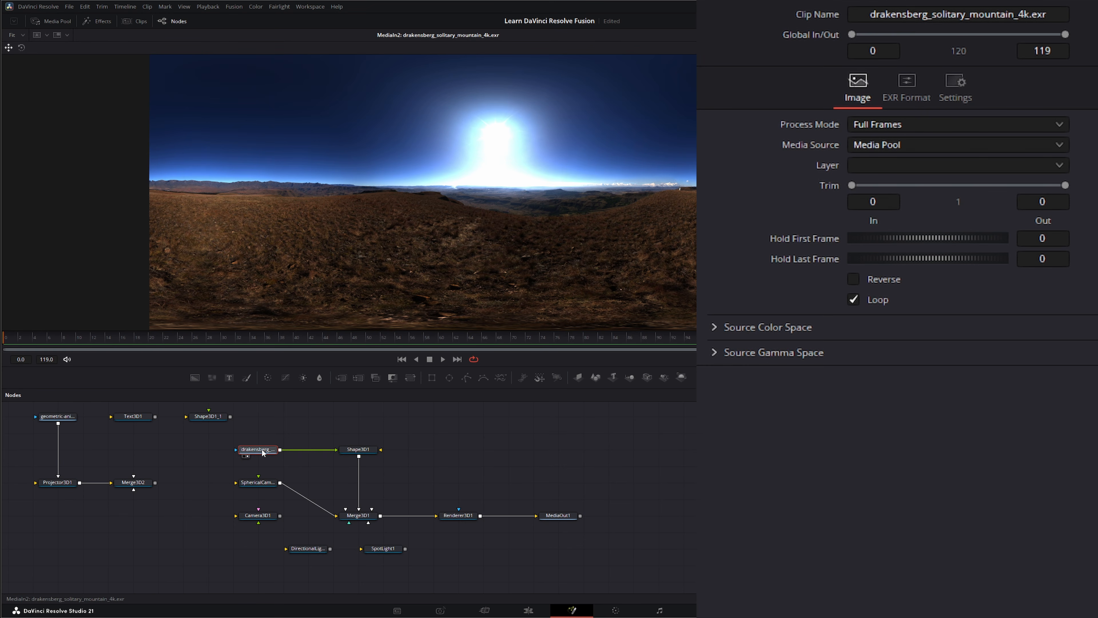
left_click_drag(258, 449, 359, 417)
left_click_drag(478, 514, 478, 212)
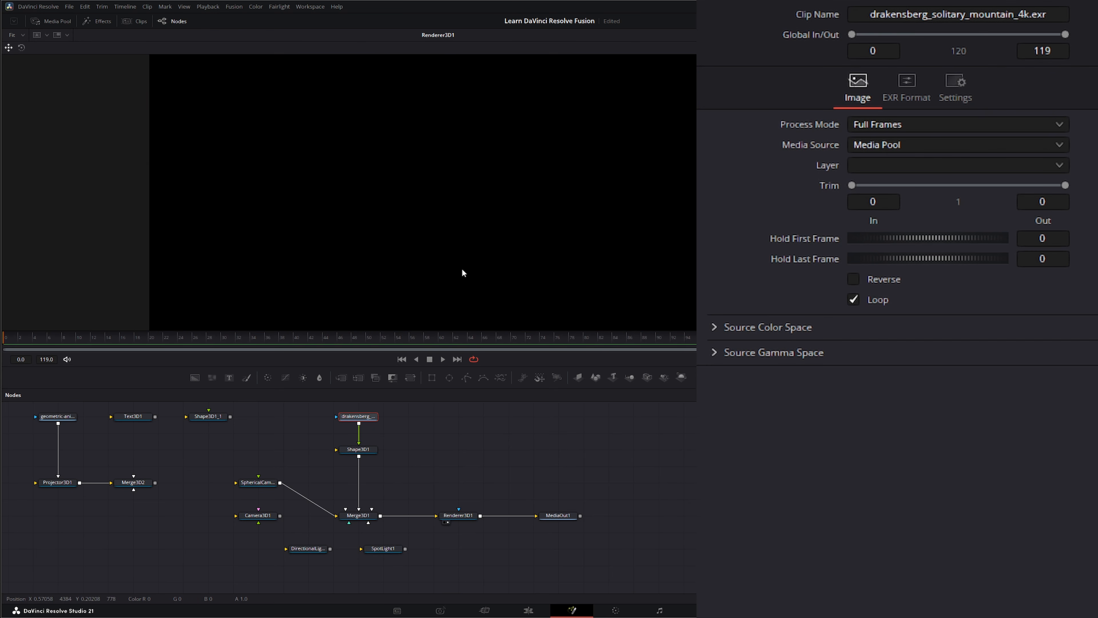
left_click(364, 450)
left_click_drag(313, 434, 399, 469)
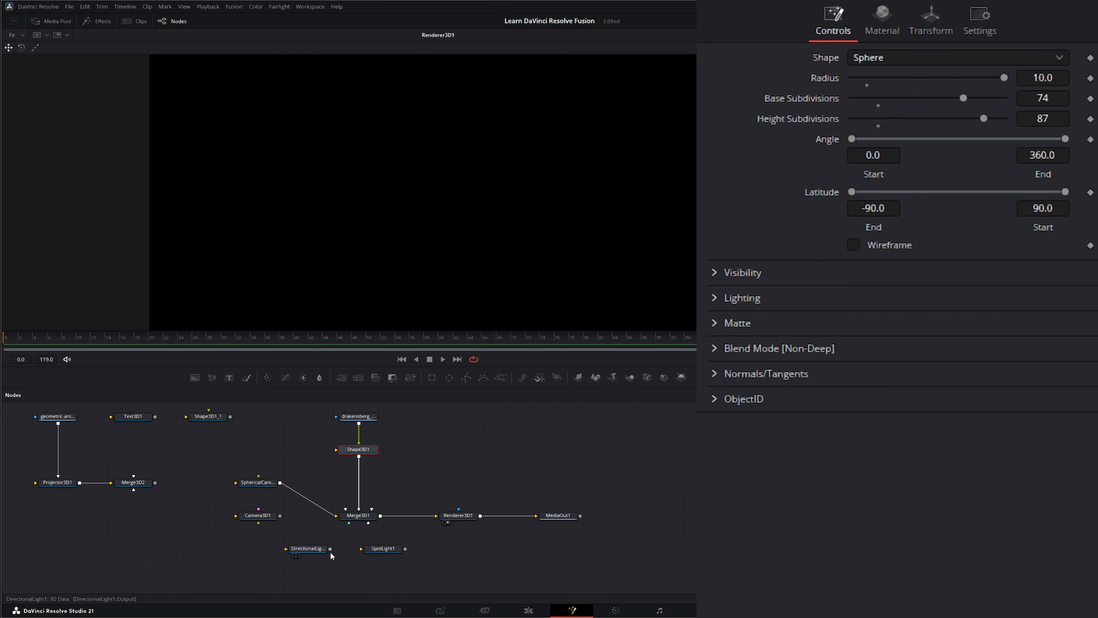
Step: Try lighting the sphere by connecting DirectionalLight1 to Merge3D1, and disconnect the light again
mouse_move(331, 550)
left_mouse_down()
mouse_move(345, 531)
mouse_move(337, 515)
left_mouse_up()
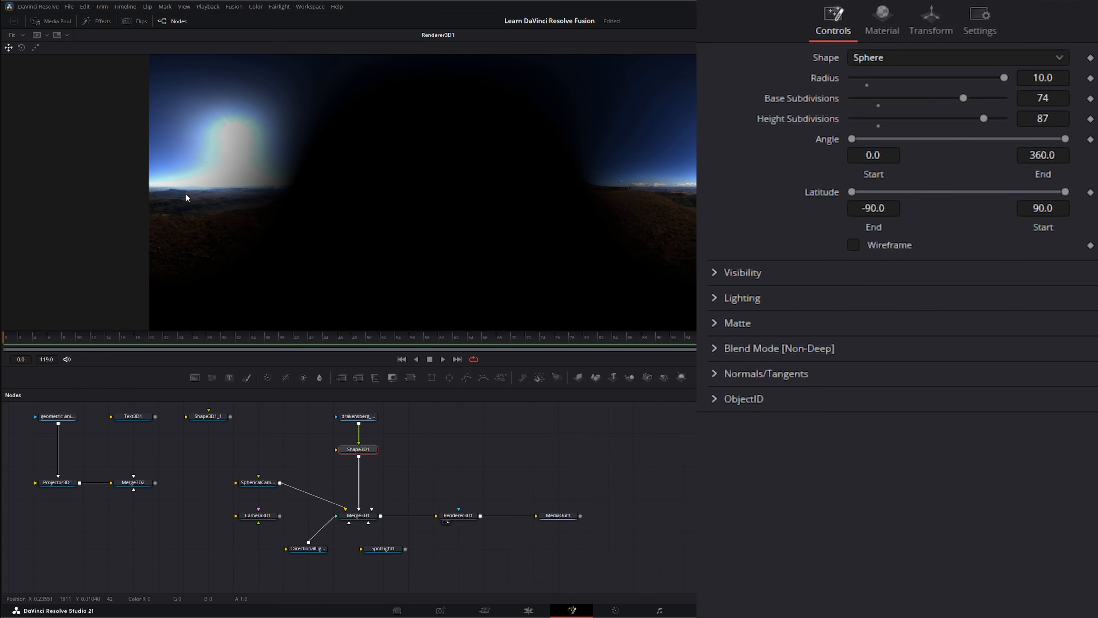
left_click_drag(336, 514, 320, 535)
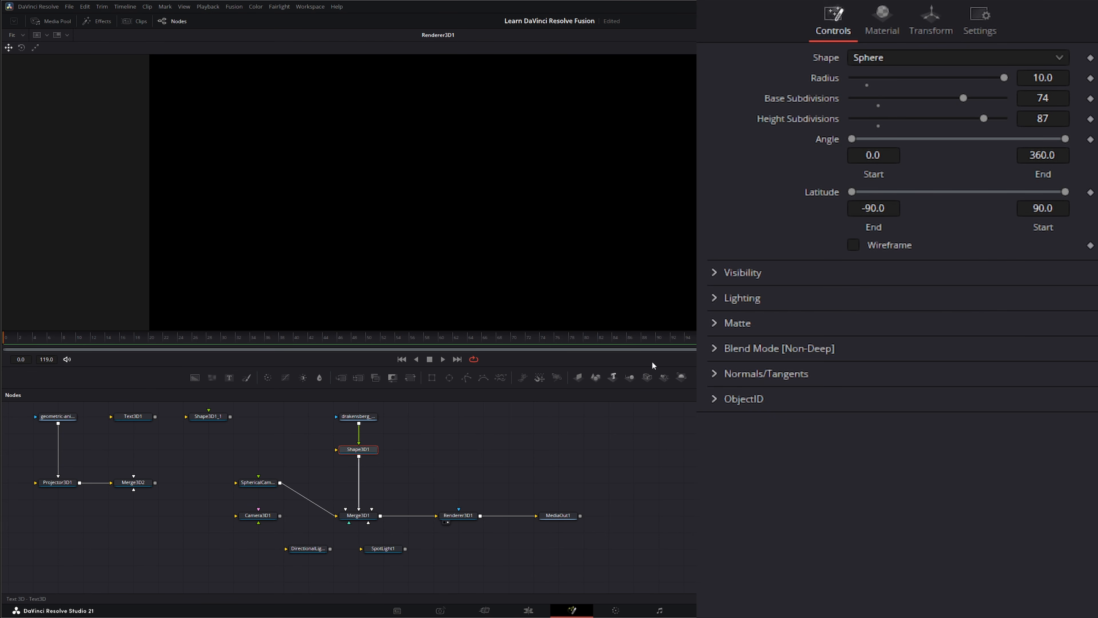
Step: Turn off Affected by Lights for the Shape3D1 sphere and set the viewer's 360° View to LatLong
left_click(717, 298)
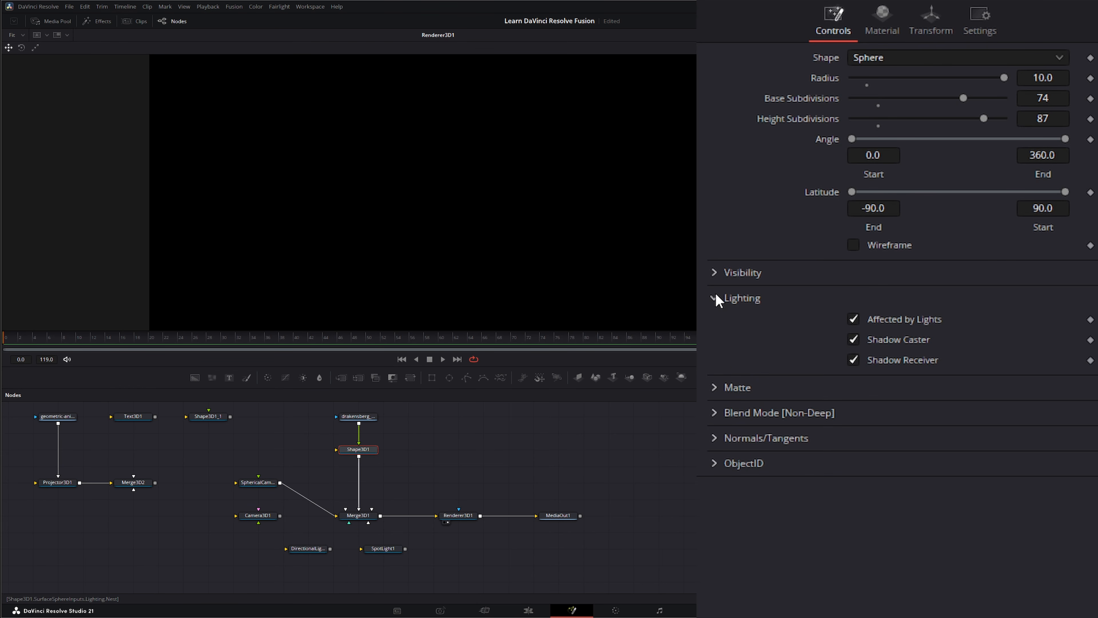
left_click(859, 319)
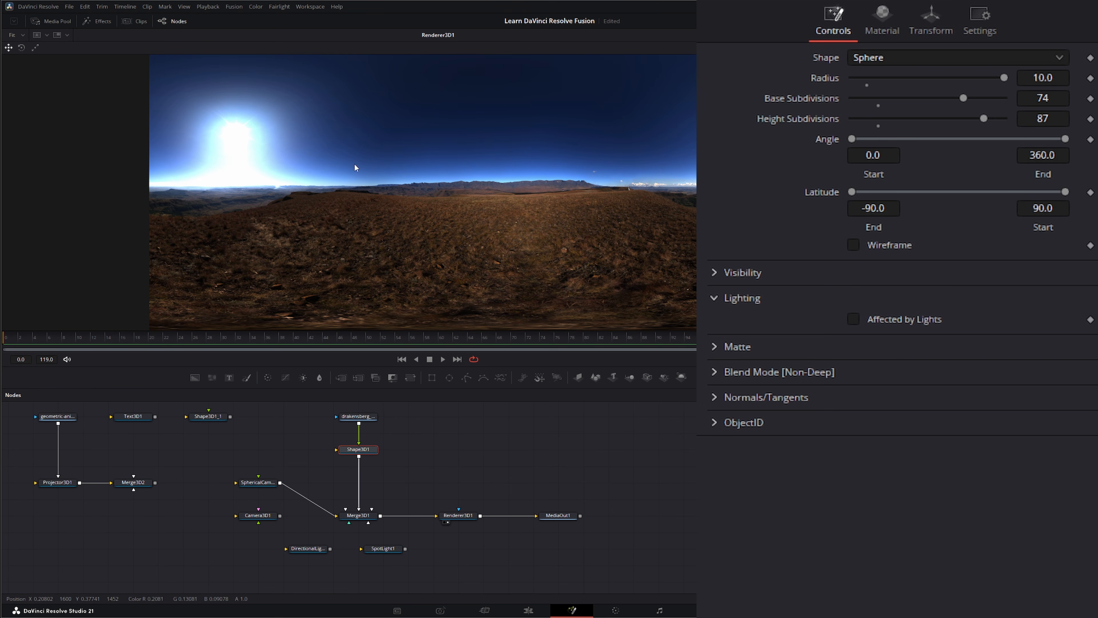
right_click(328, 174)
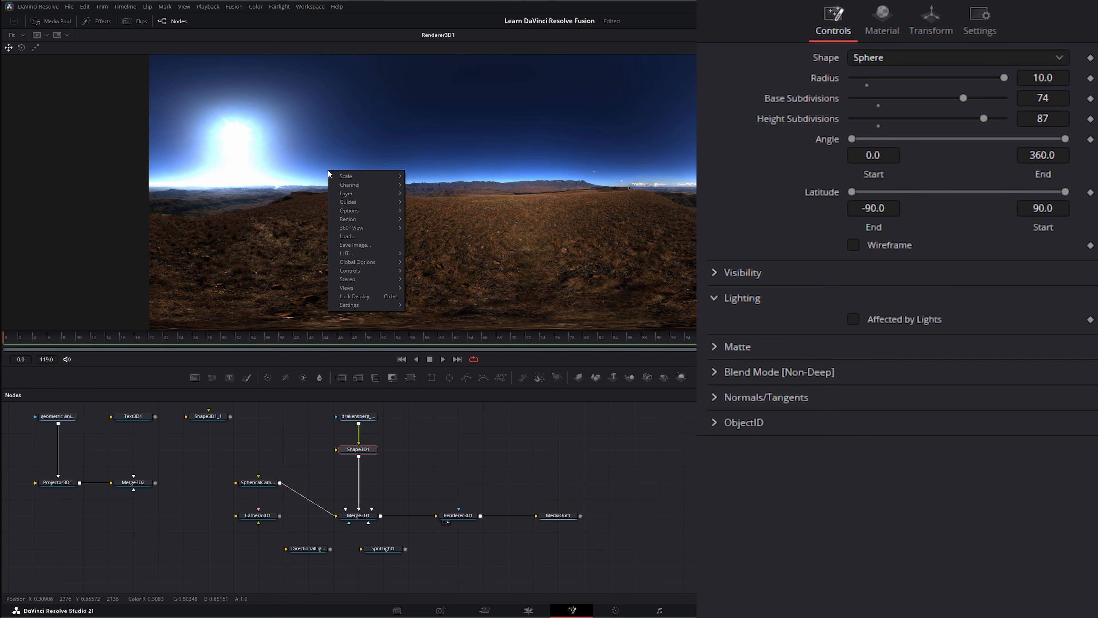
mouse_move(346, 229)
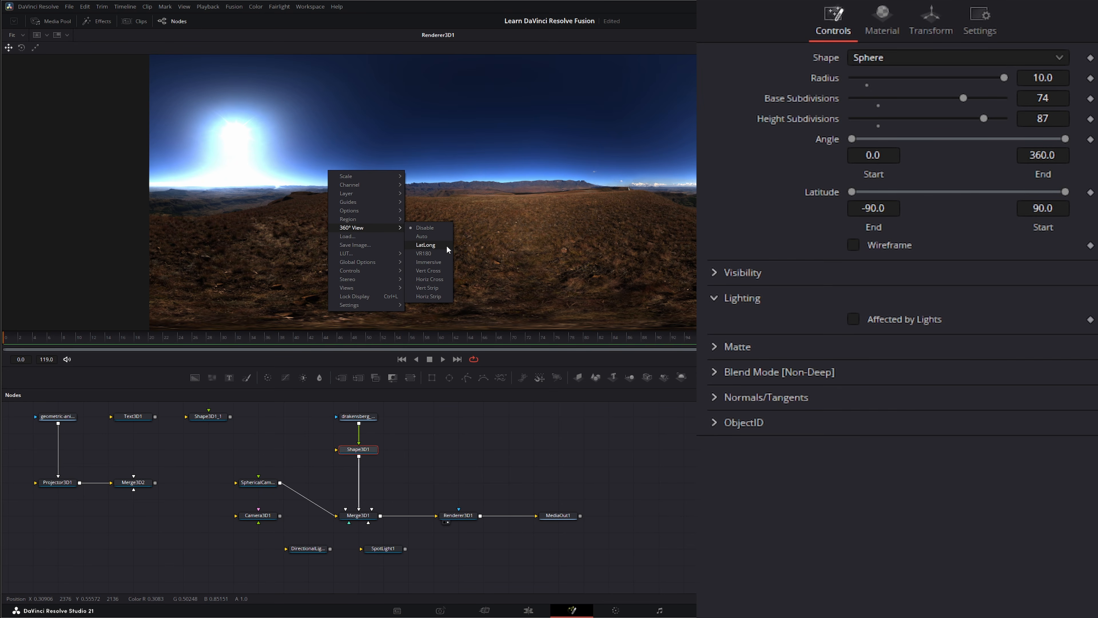
left_click(429, 245)
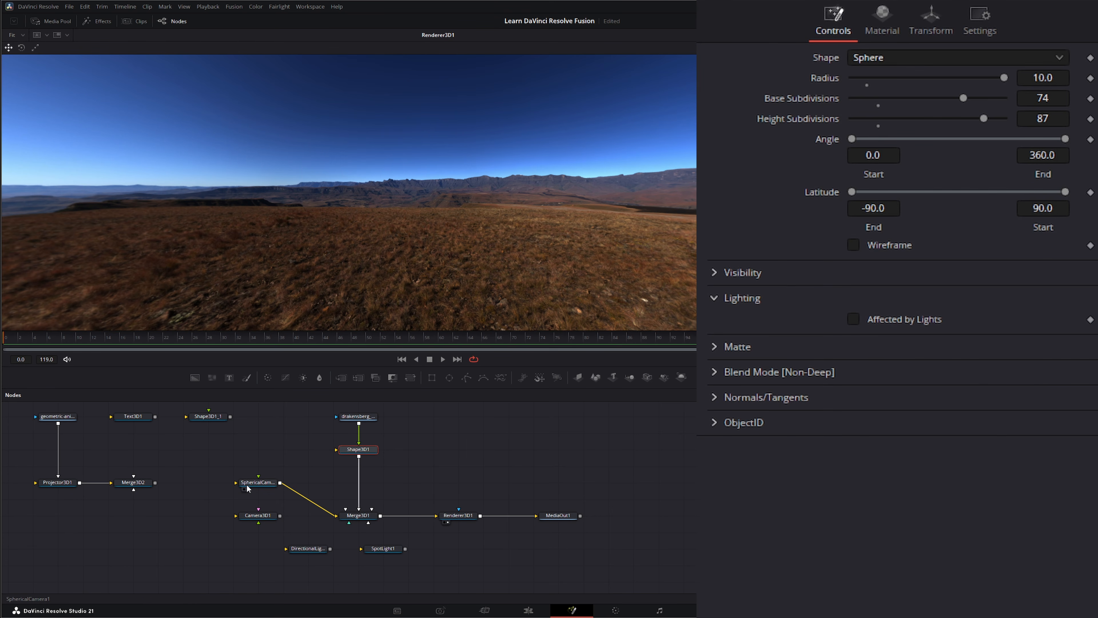
Step: Rotate SphericalCamera1 to 454.5 on the Y axis
left_click(262, 484)
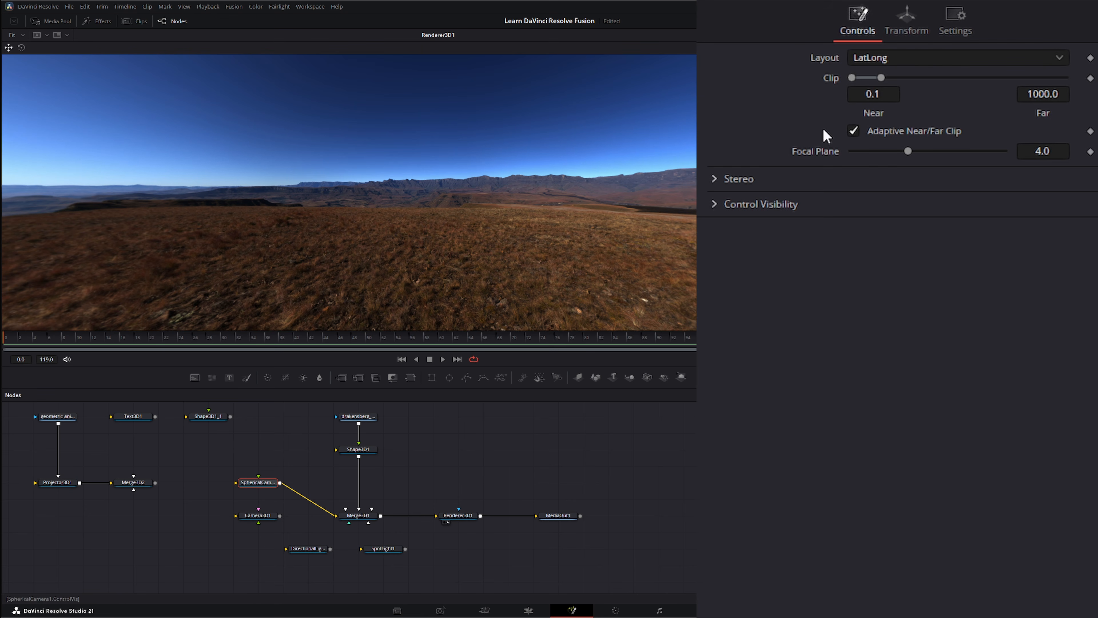
left_click(916, 21)
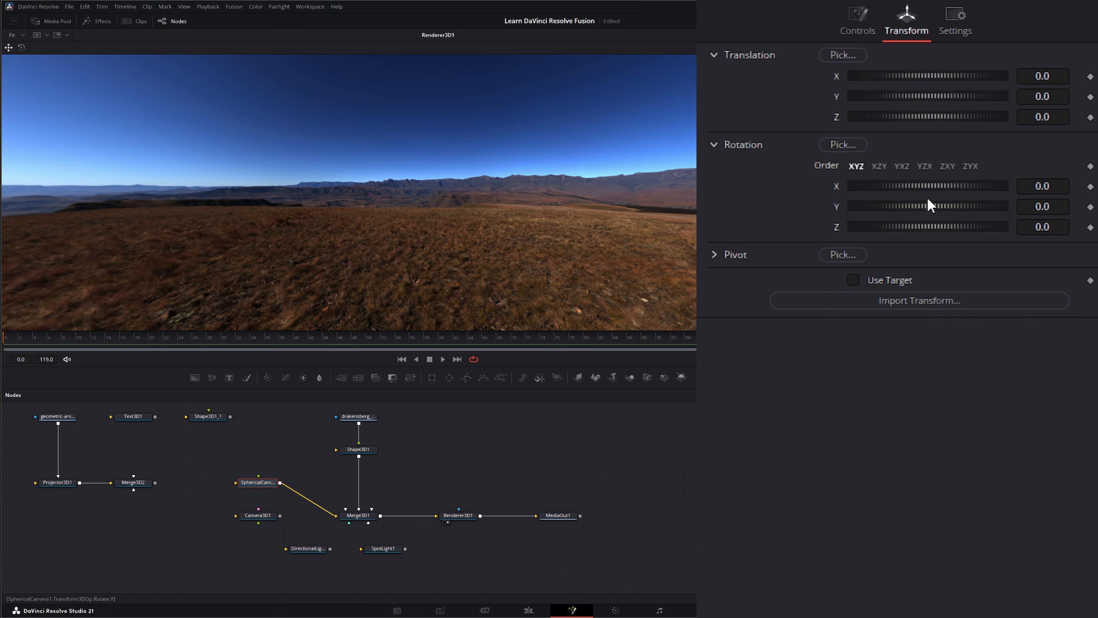
left_click_drag(905, 205, 1097, 207)
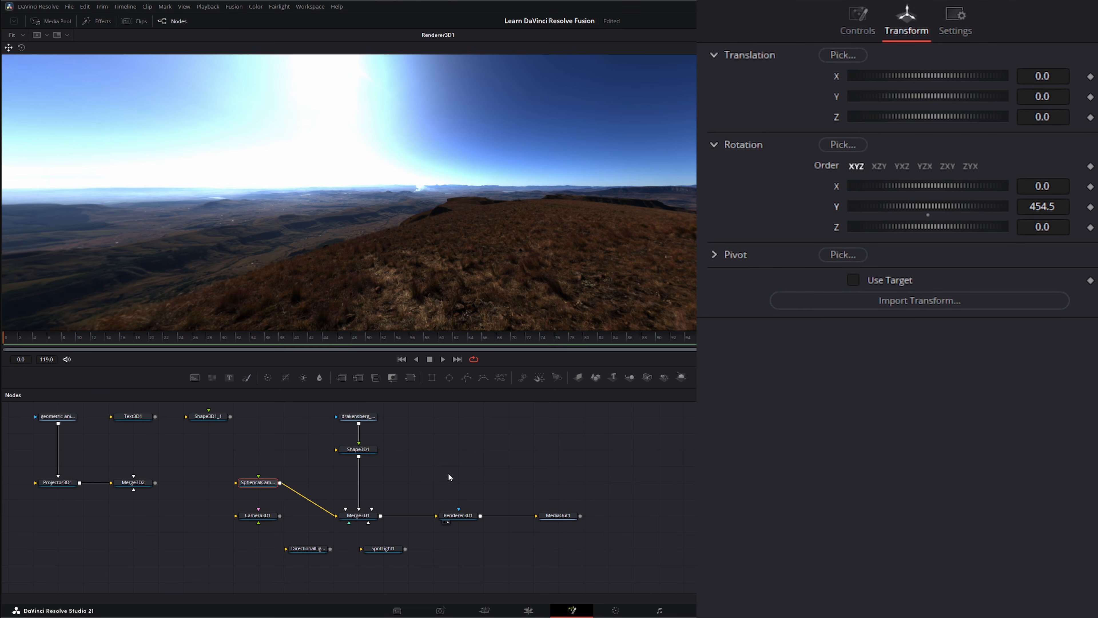
Step: Select Renderer3D1 and MediaOut1, check the composition's output on the Edit page, and return to the Fusion page
left_click_drag(441, 476, 592, 534)
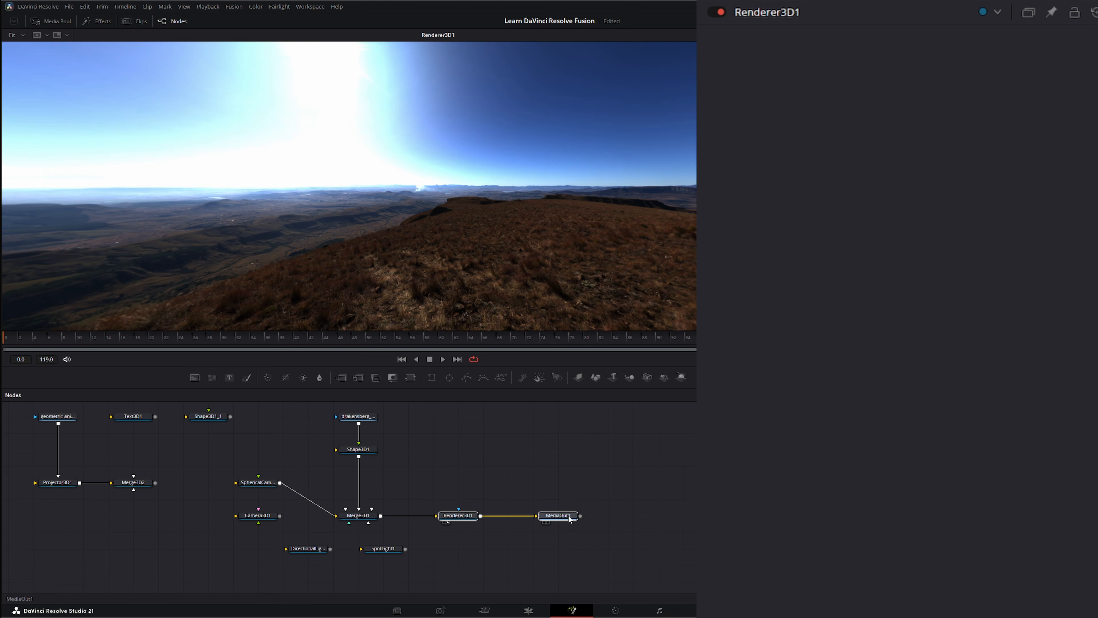
left_click(529, 610)
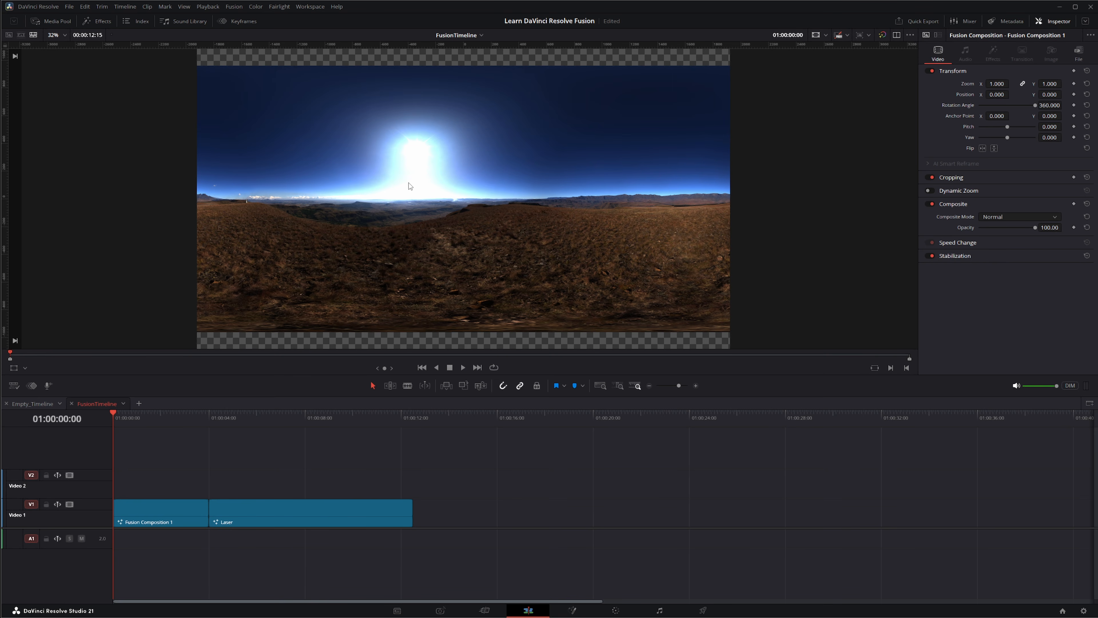
left_click(571, 610)
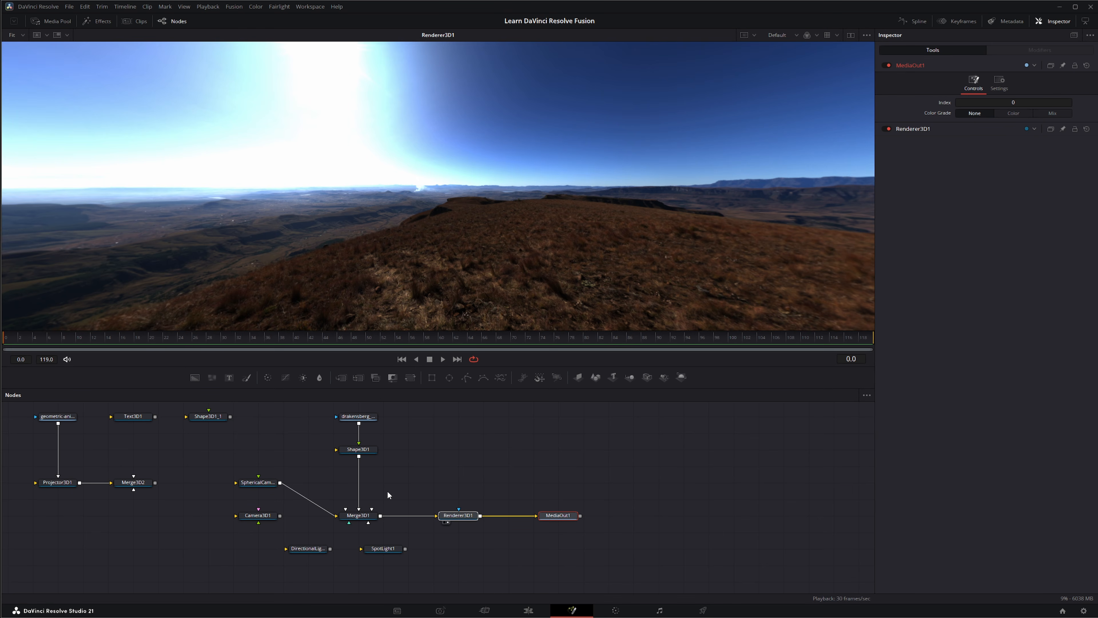
Step: Tilt SphericalCamera1 to an X rotation of -30.9
left_click(260, 488)
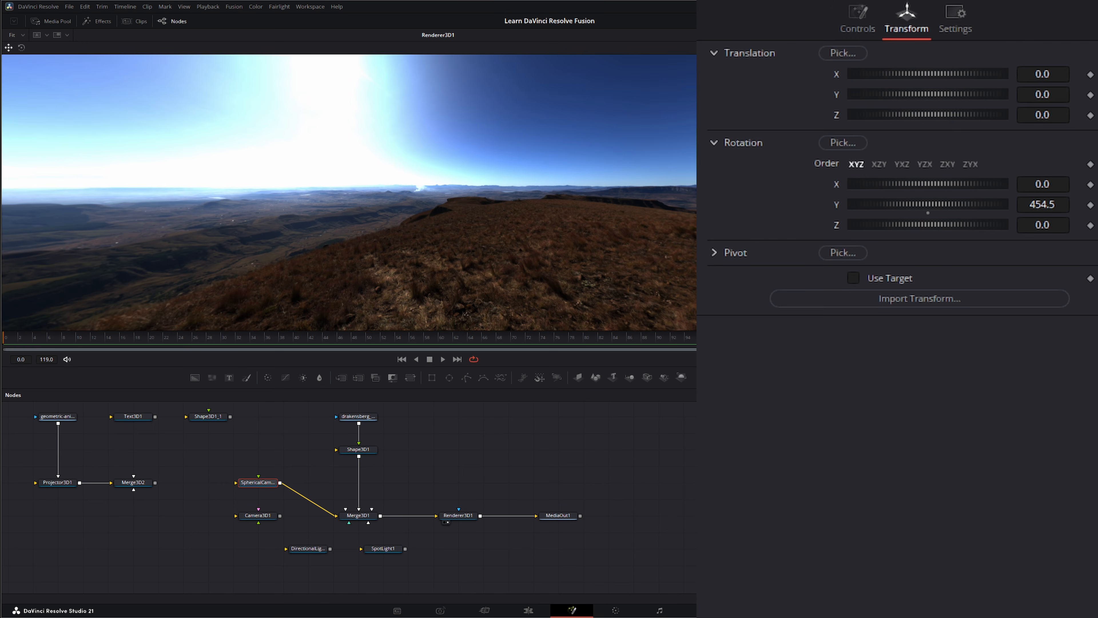
left_click_drag(953, 185, 929, 179)
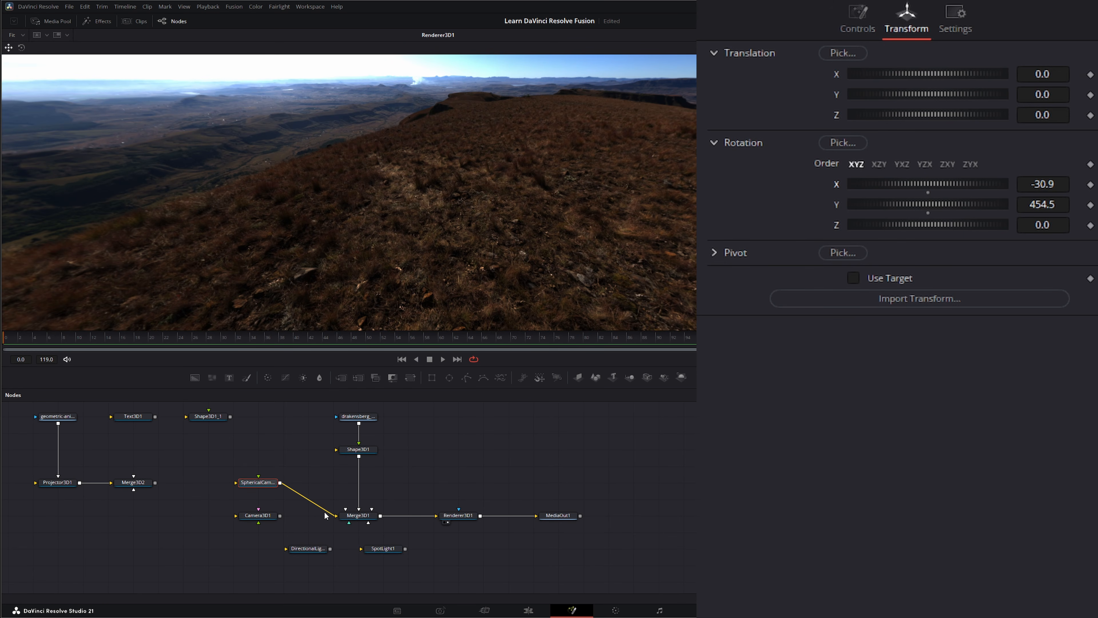
Step: Connect Camera3D1 to Merge3D1 in place of SphericalCamera1 and disable the viewer's 360° View
mouse_move(337, 516)
left_mouse_down()
mouse_move(312, 518)
mouse_move(289, 484)
mouse_move(307, 518)
mouse_move(346, 520)
left_mouse_up()
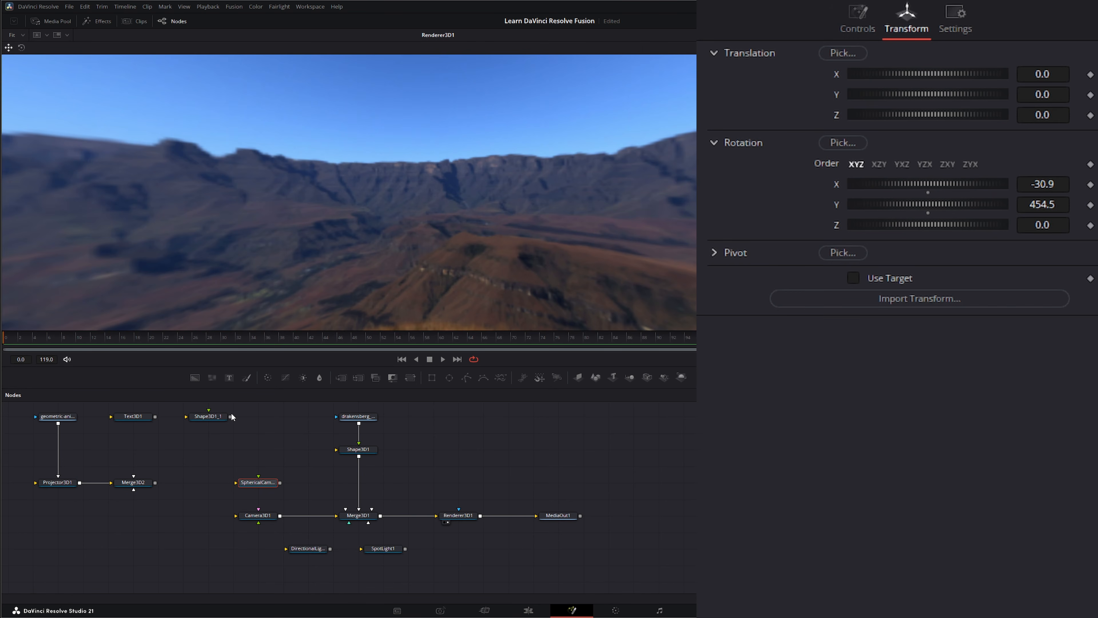
right_click(308, 191)
mouse_move(329, 249)
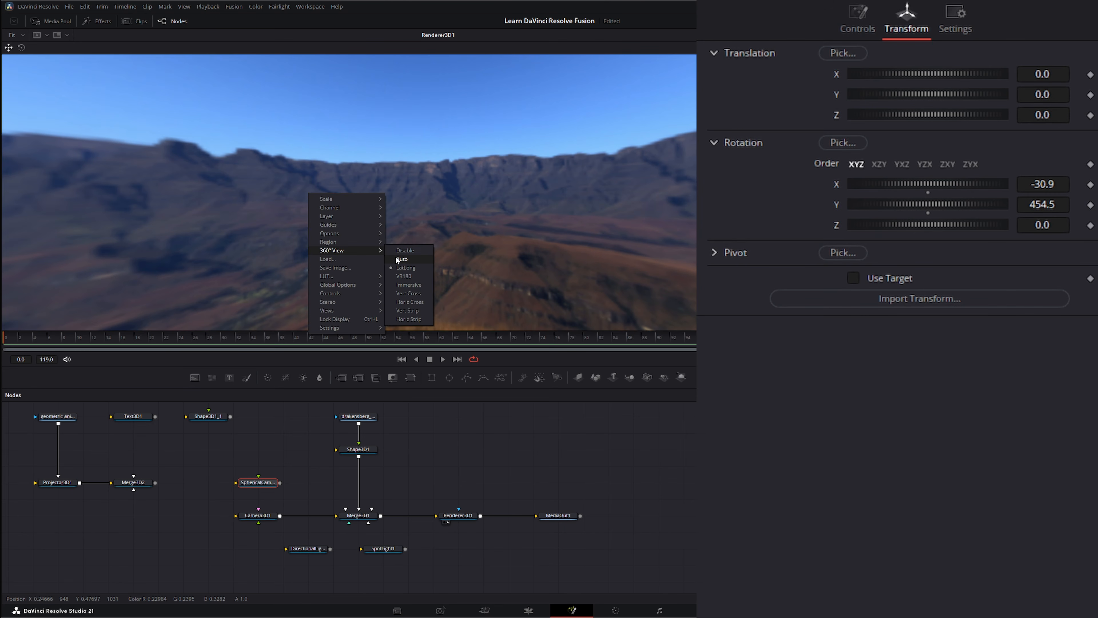
left_click(408, 250)
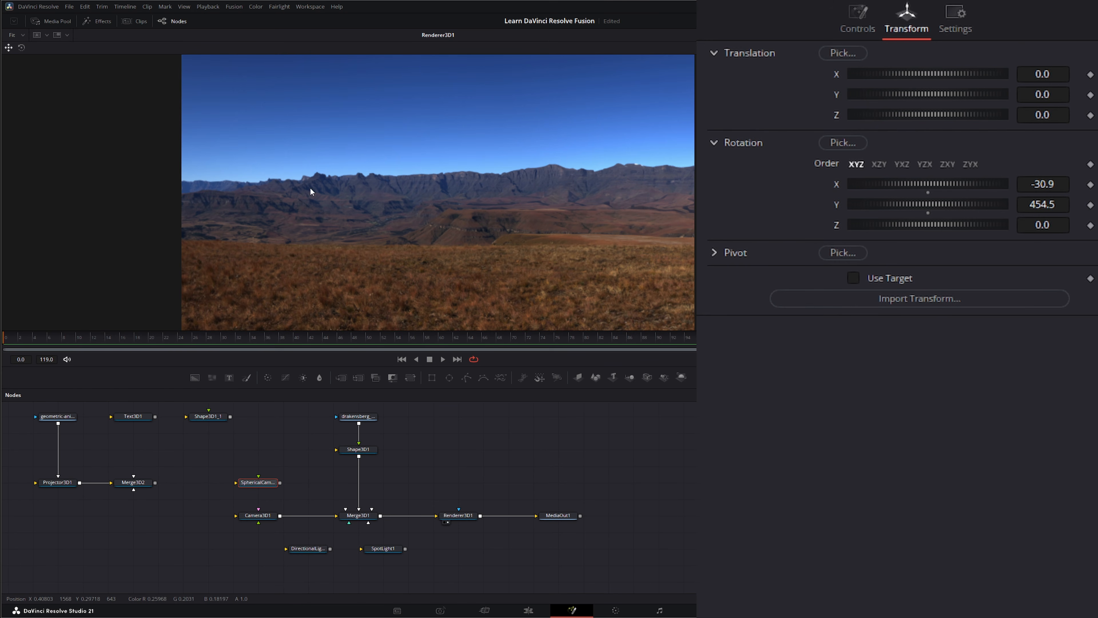
Step: Rotate Camera3D1 to -83.6 on the Y axis and reset its Angle of View to 45.0
left_click(255, 517)
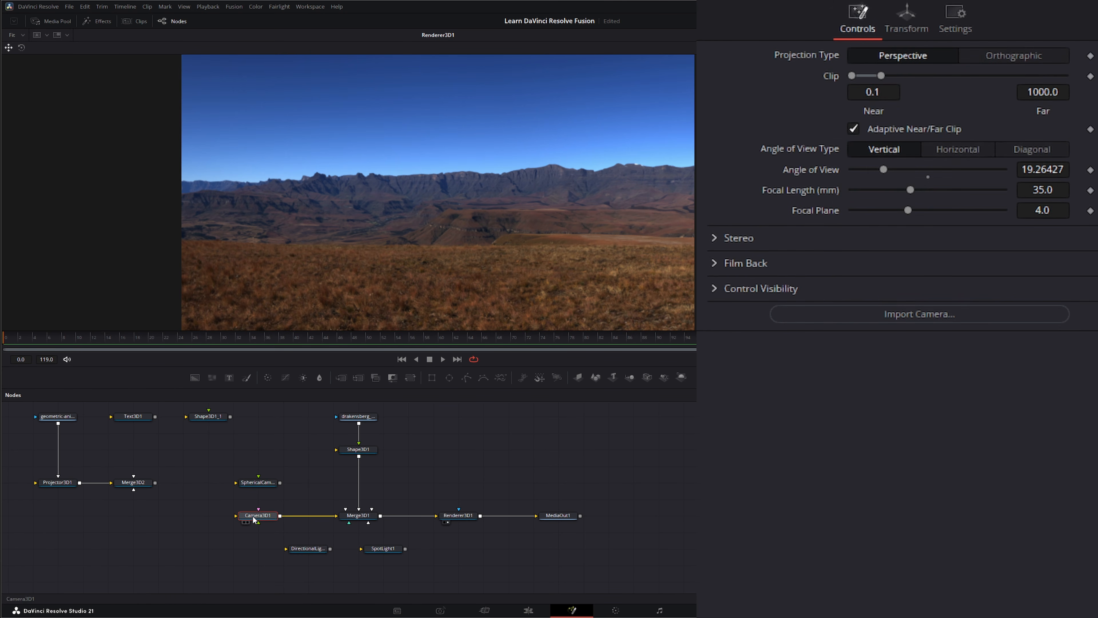
left_click(908, 28)
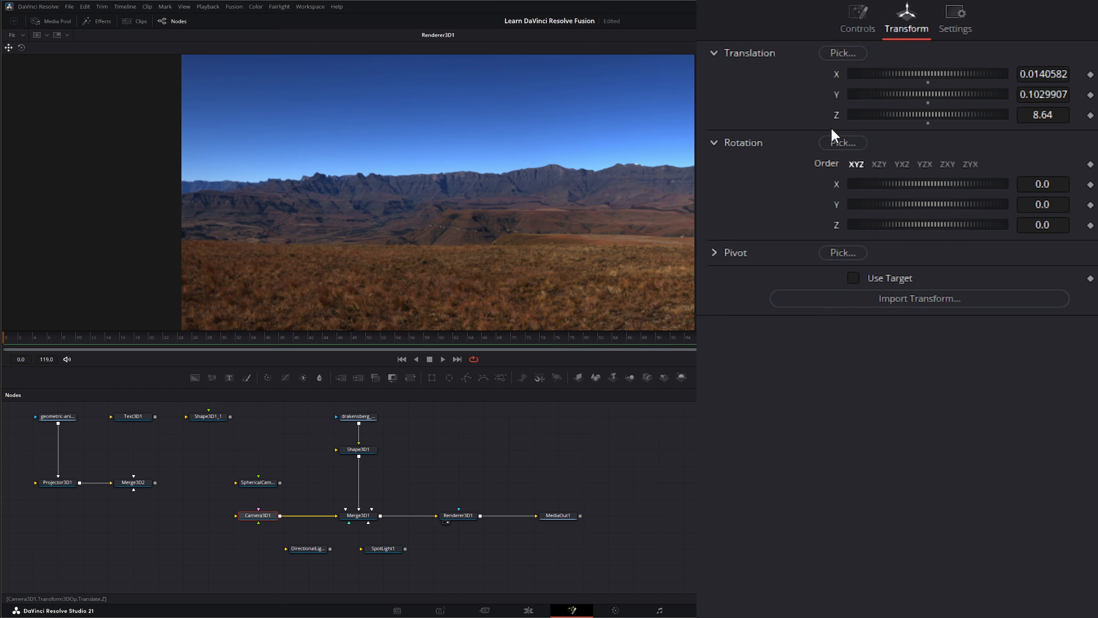
left_click_drag(934, 206, 887, 203)
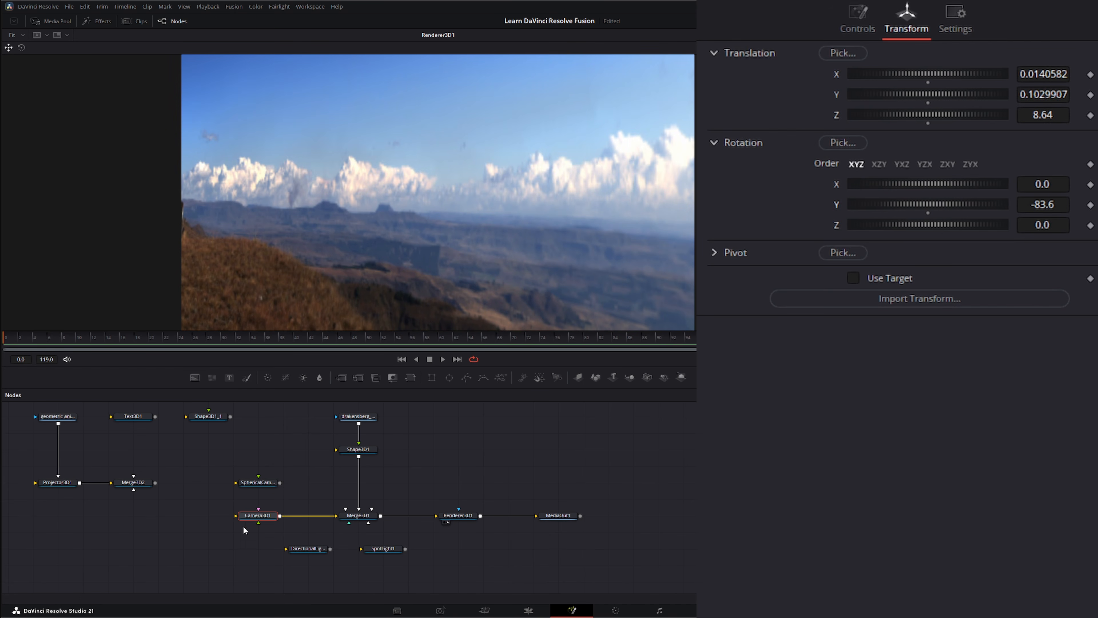
left_click(857, 18)
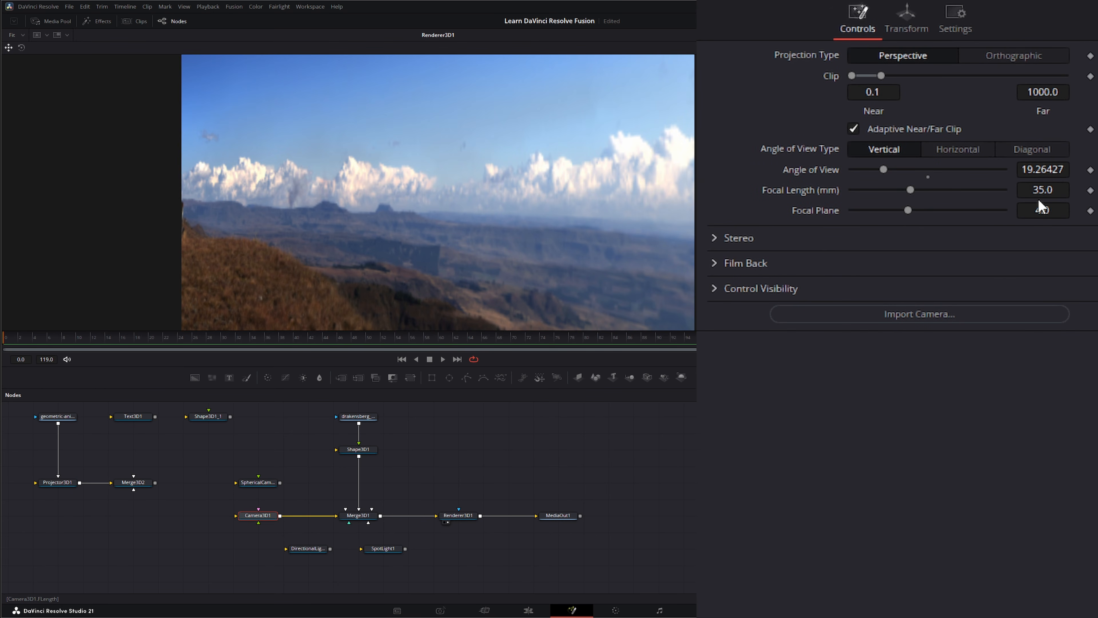
double_click(809, 170)
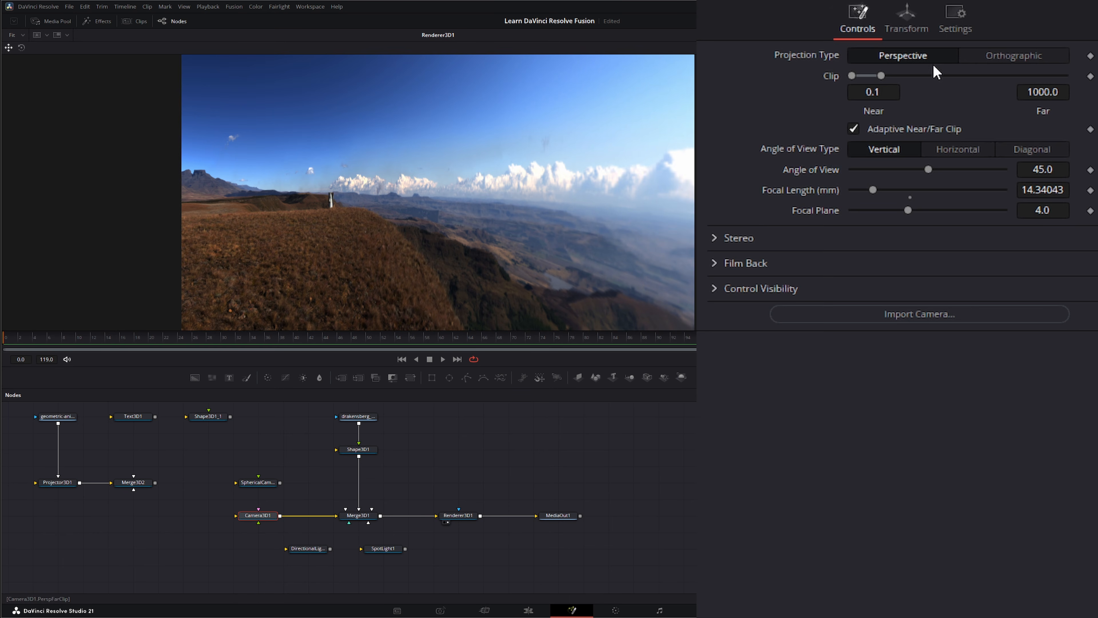
Step: Aim Camera3D1 with a Y rotation of 420.0 and an X rotation of 1.8
left_click(905, 20)
left_click_drag(922, 208, 1055, 207)
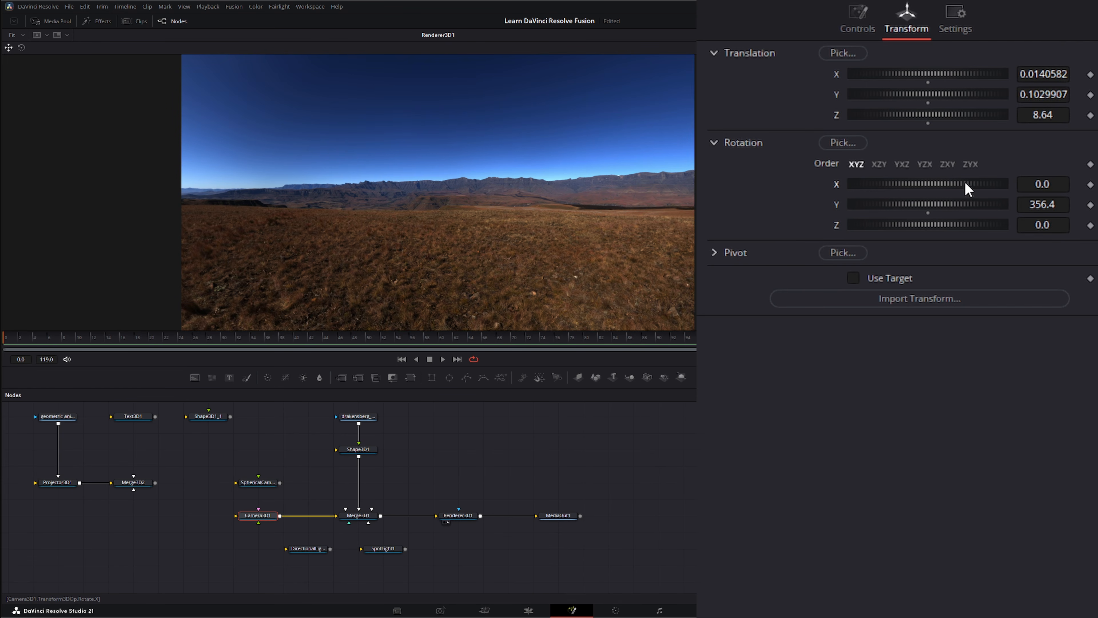
left_click_drag(963, 184, 964, 211)
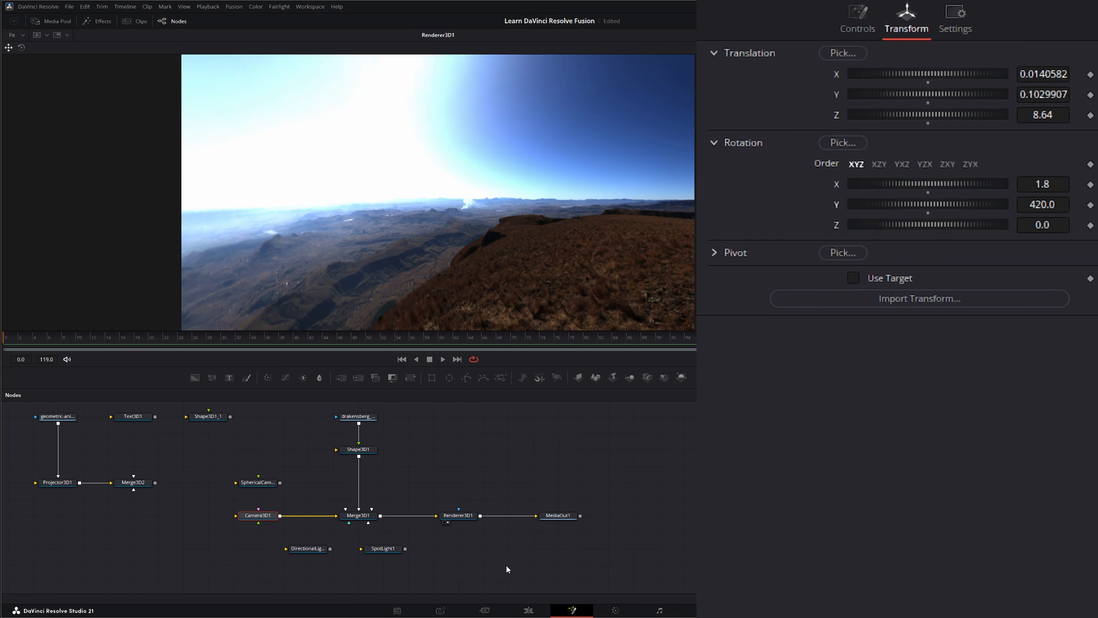
Step: Check Camera3D1's rendered output on the Edit page and return to the Fusion page
left_click(530, 605)
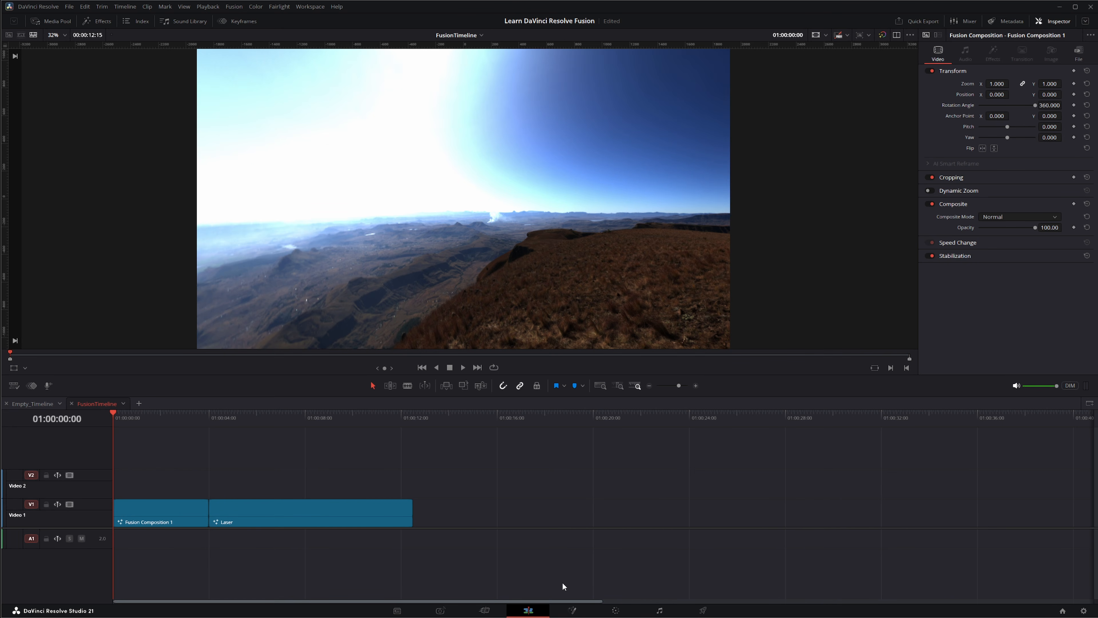
left_click(572, 610)
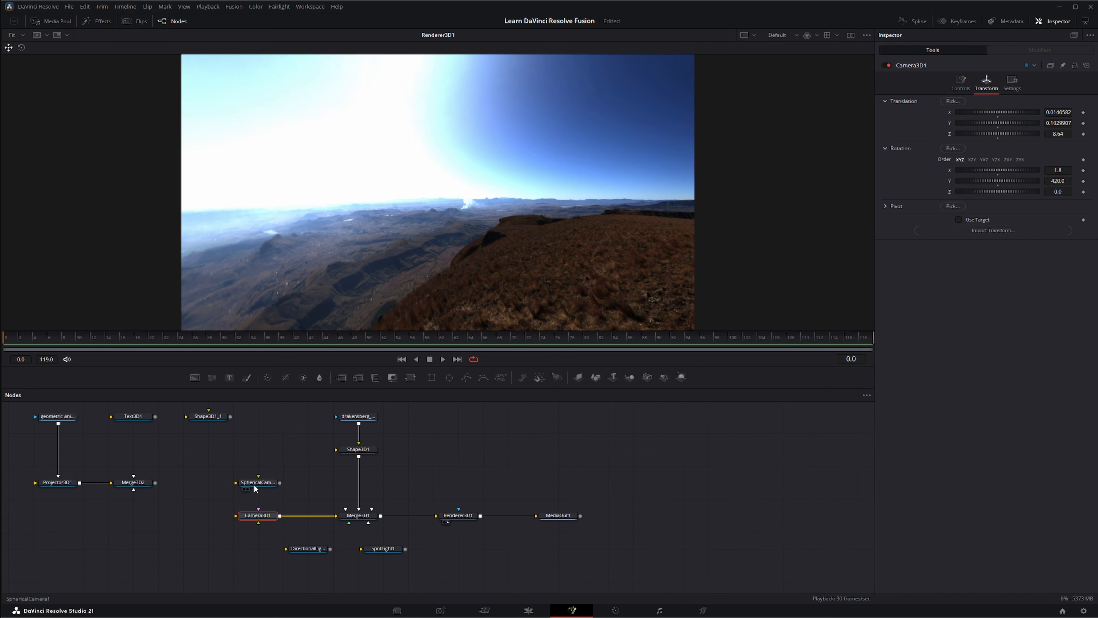
Step: Move Projector3D1 between Merge3D2 and SphericalCamera1 in the node graph, and select SphericalCamera1 and Camera3D1 together
left_click_drag(218, 455, 264, 535)
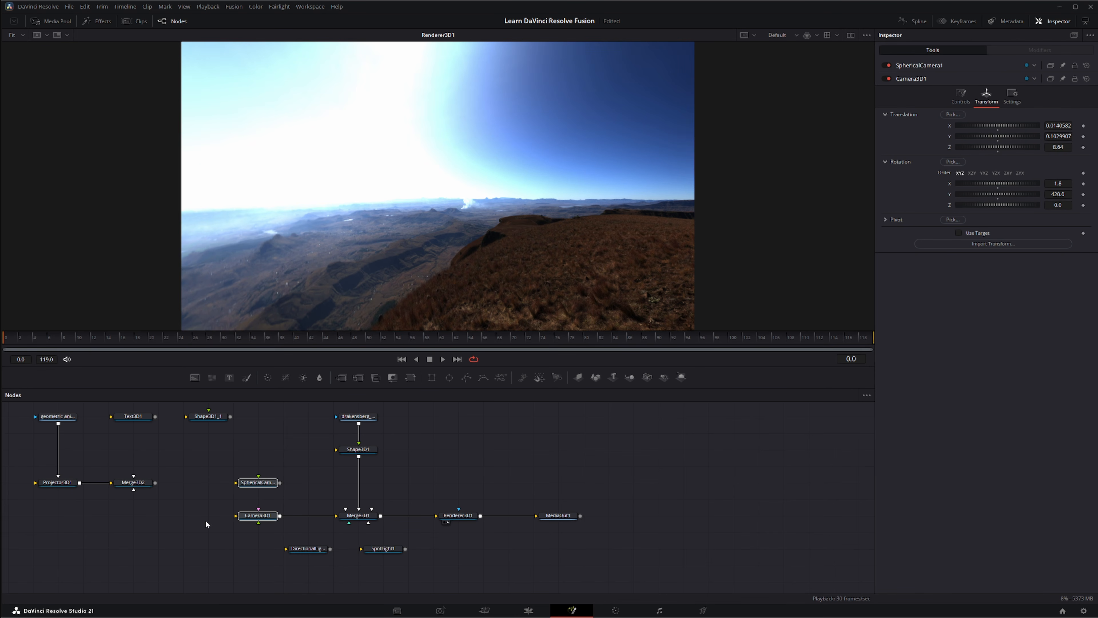
left_click_drag(17, 526, 83, 471)
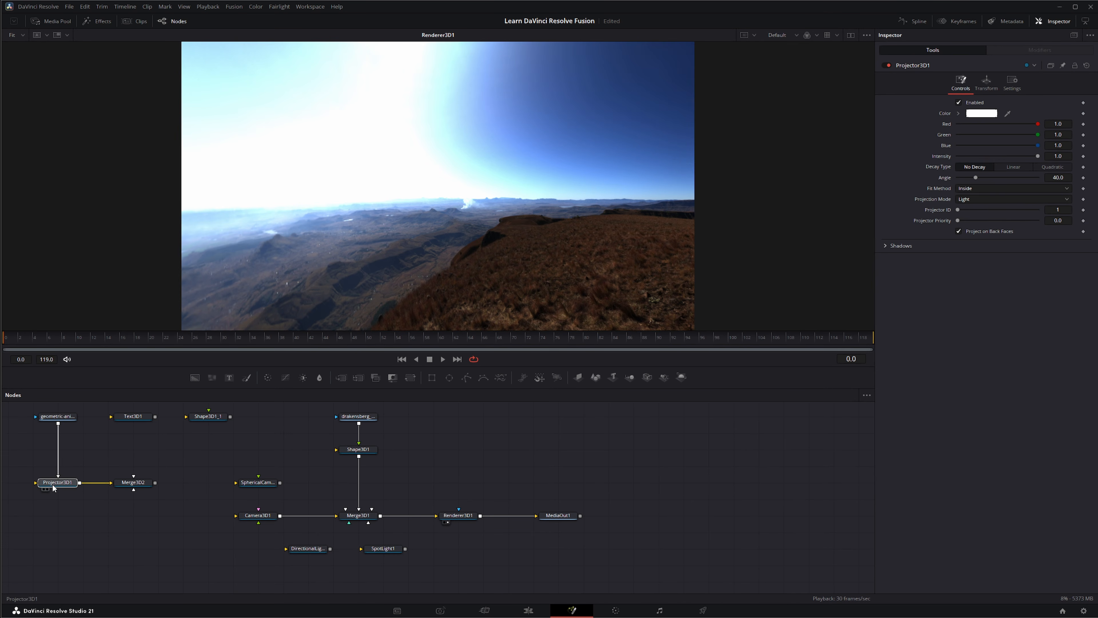
left_click_drag(53, 484, 172, 464)
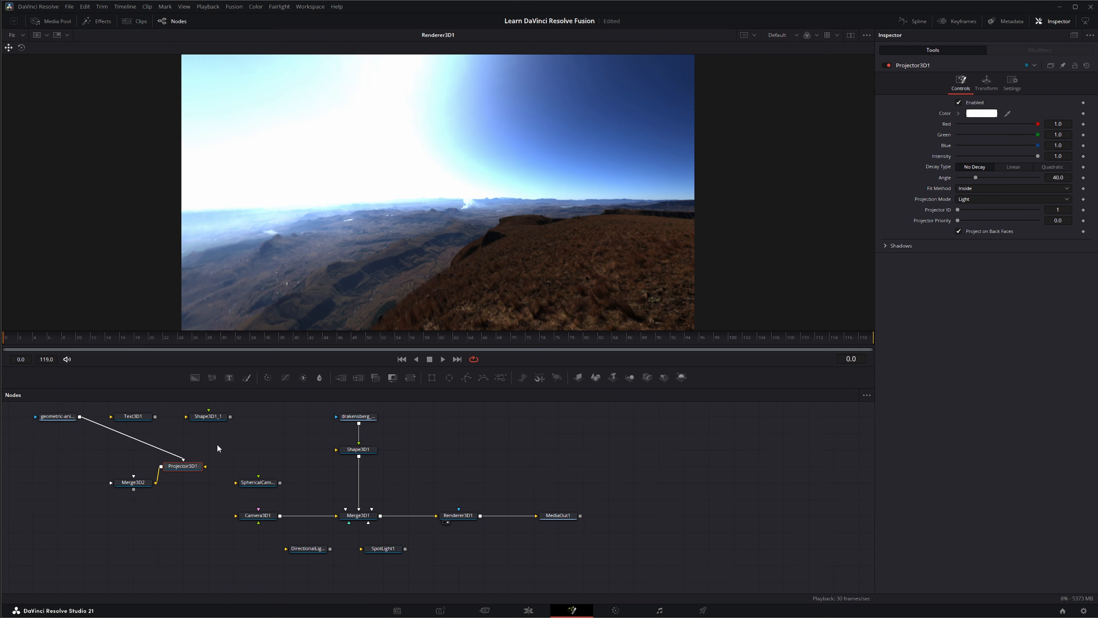
left_click_drag(217, 444, 251, 553)
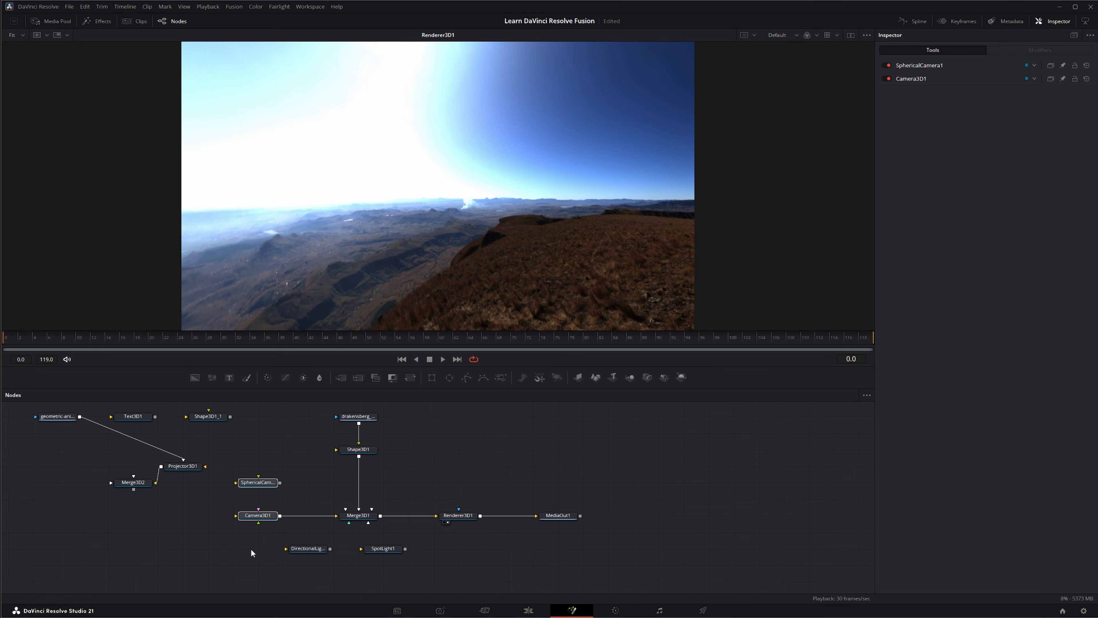